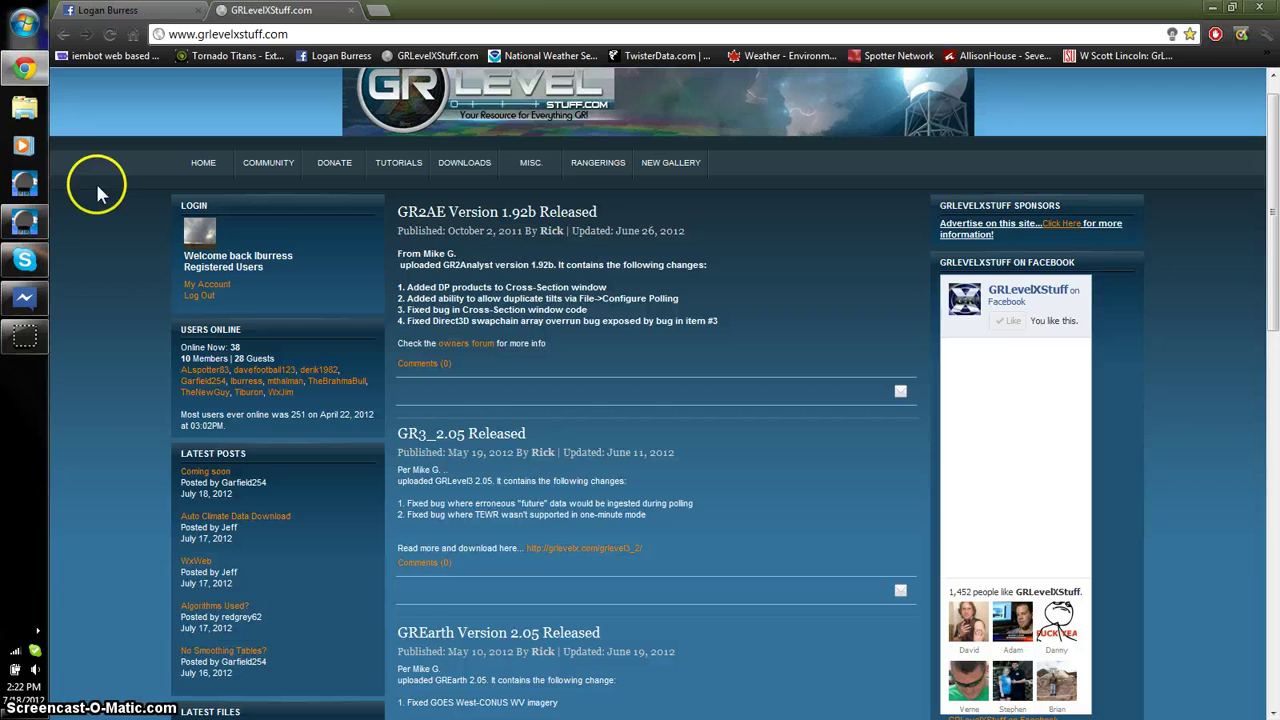
Load the HDSS Access System NEXRAD Level III form from the HAS bookmark, then start another tab.
click(377, 10)
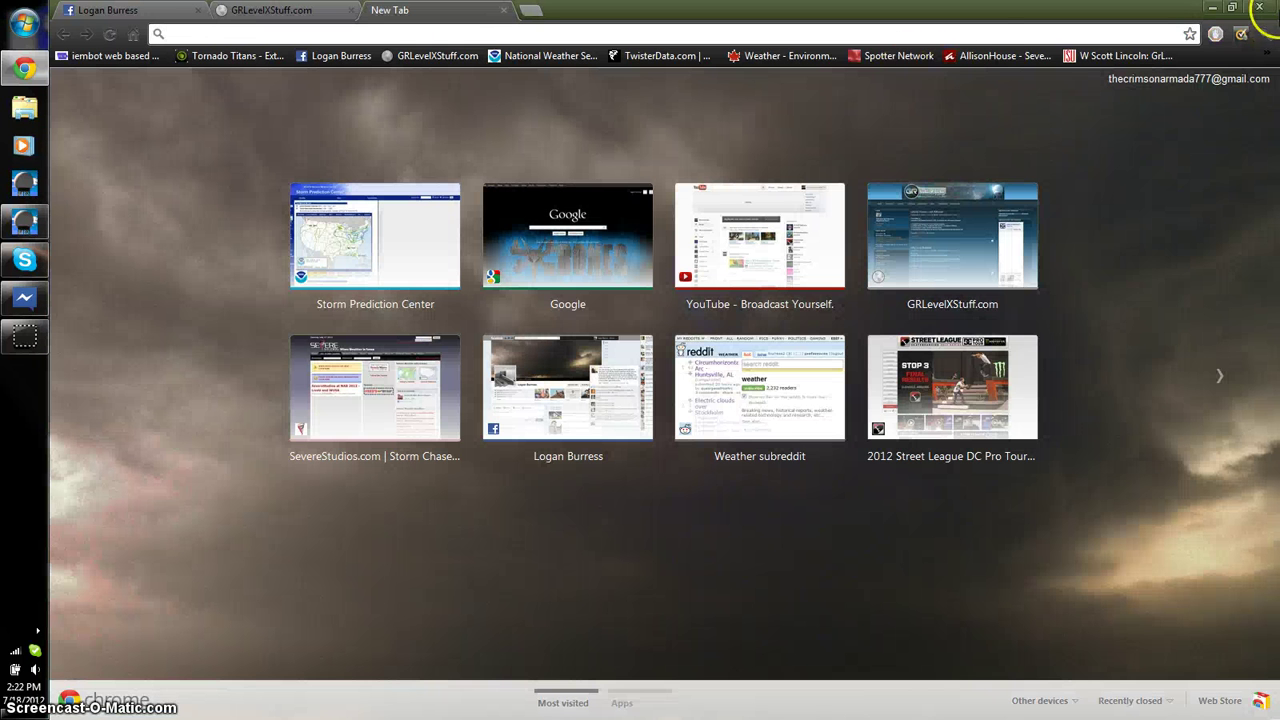
click(1265, 56)
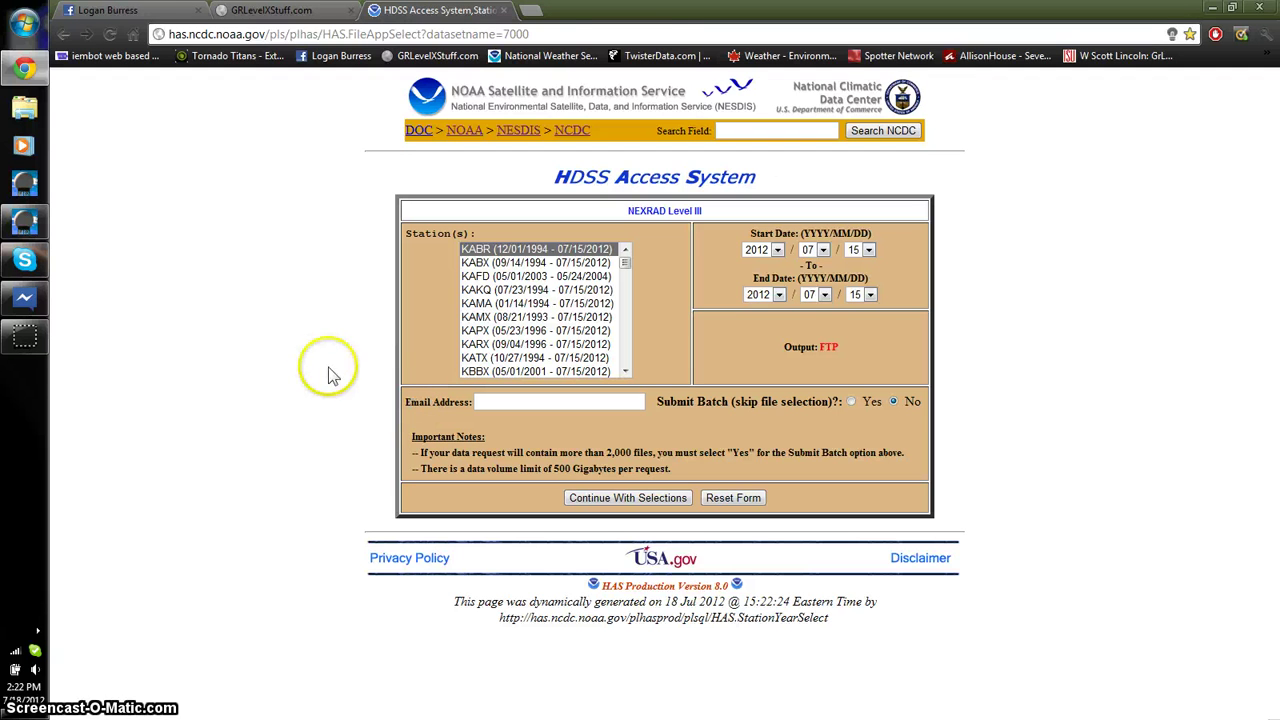
click(530, 10)
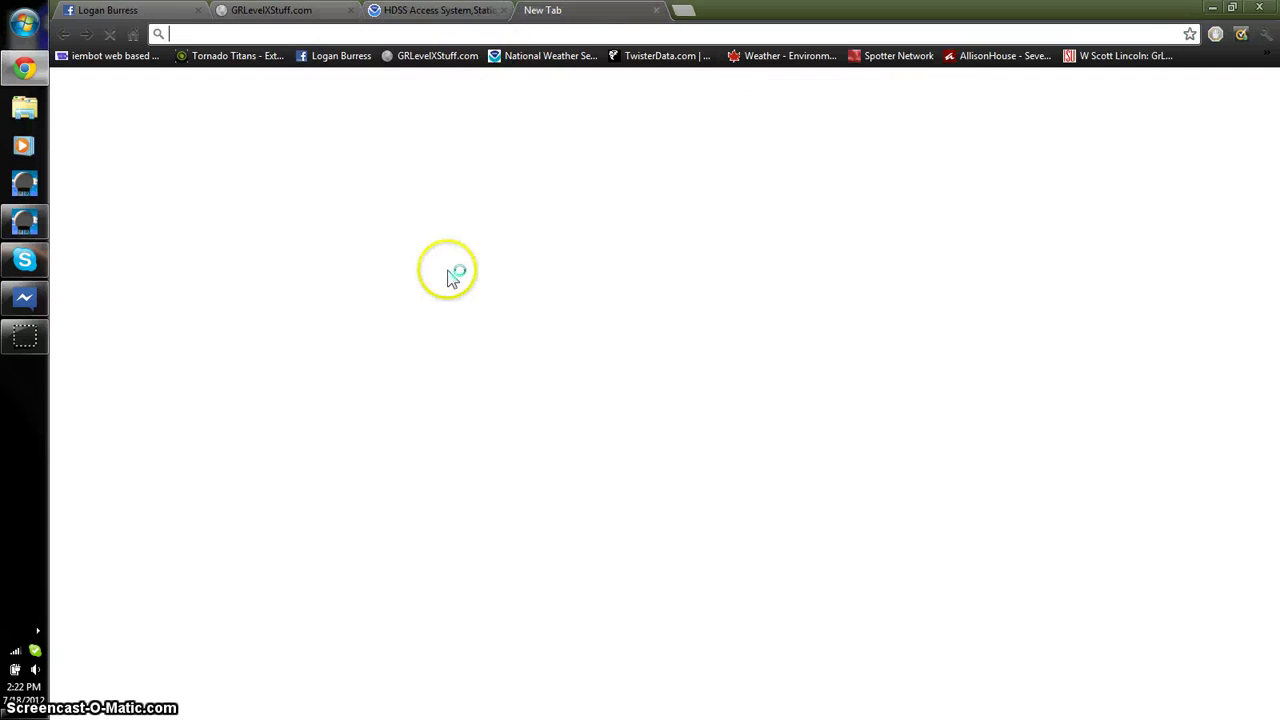
Search the SPC Svr. Tstm. Events archive for 2011, May, day 22.
click(408, 290)
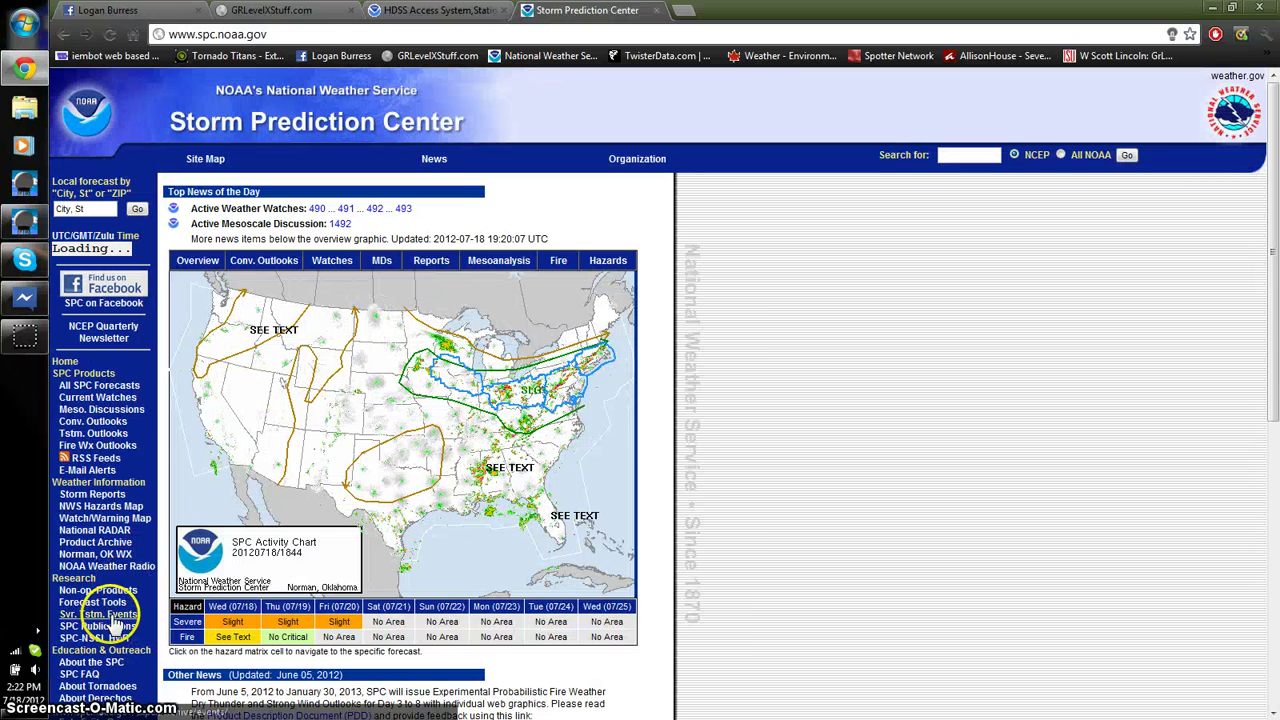
click(108, 615)
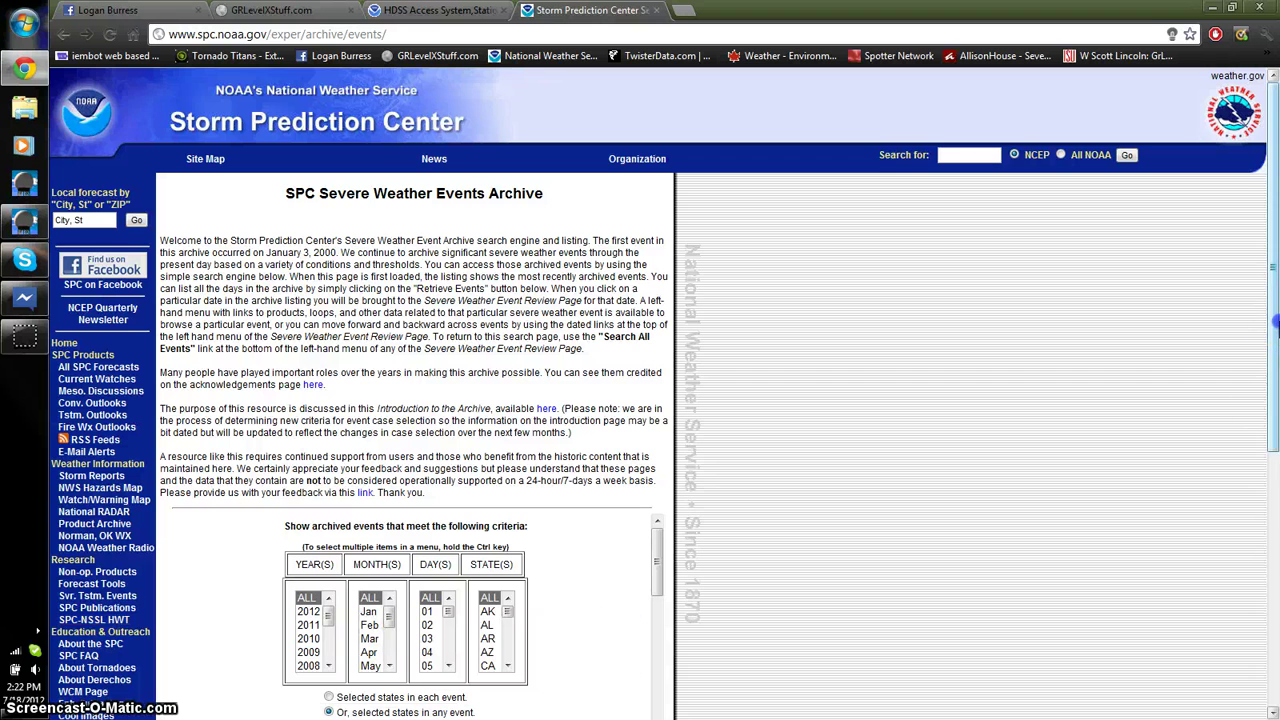
scroll(1257, 400, down, 2)
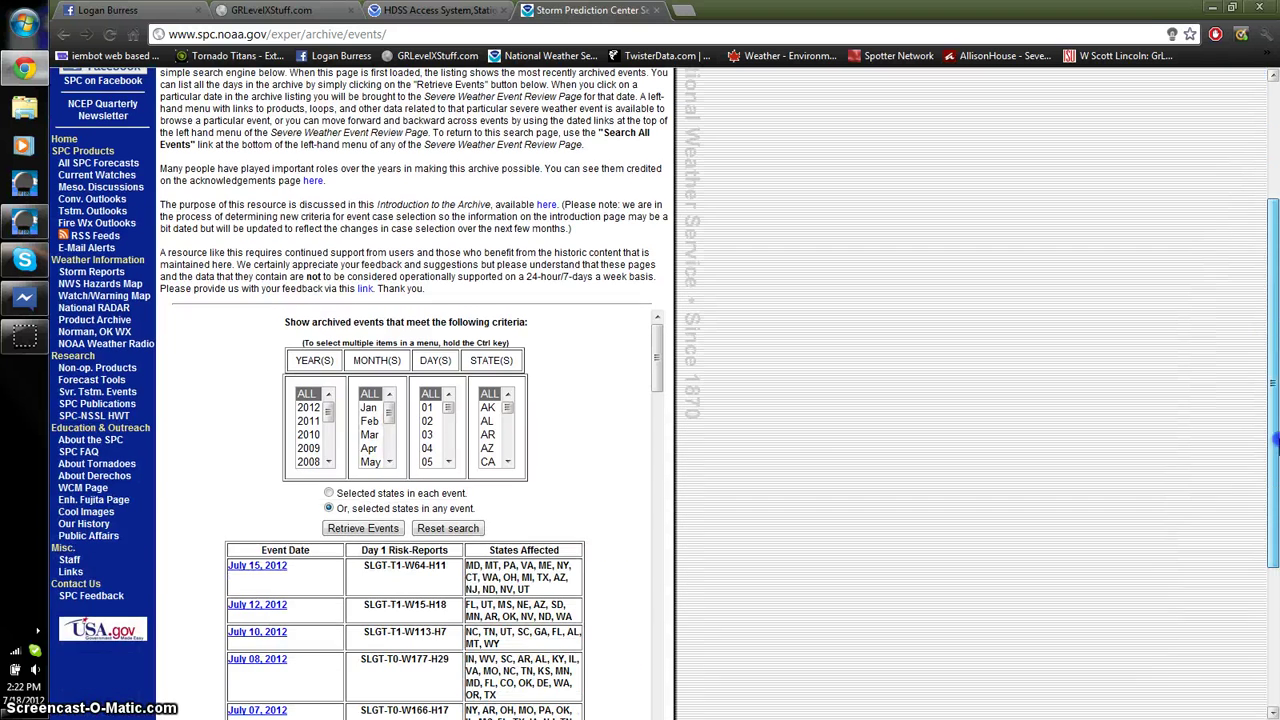
click(312, 421)
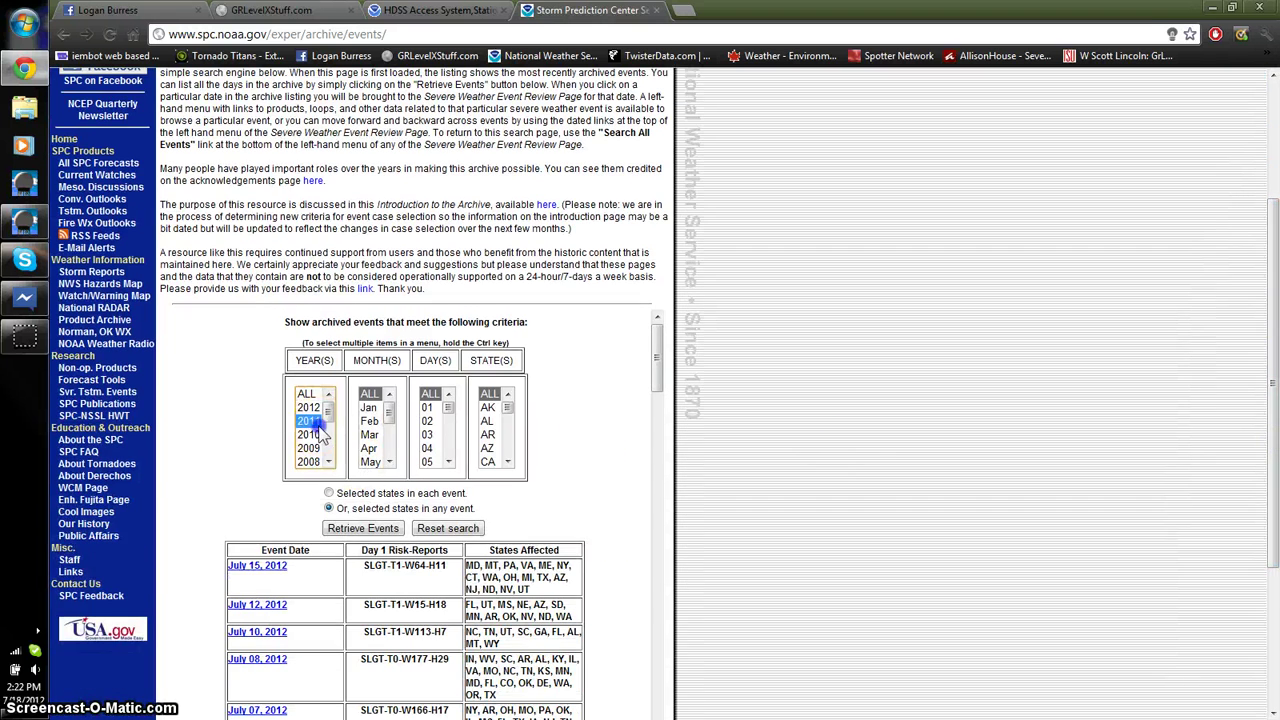
click(368, 463)
scroll(440, 440, down, 3)
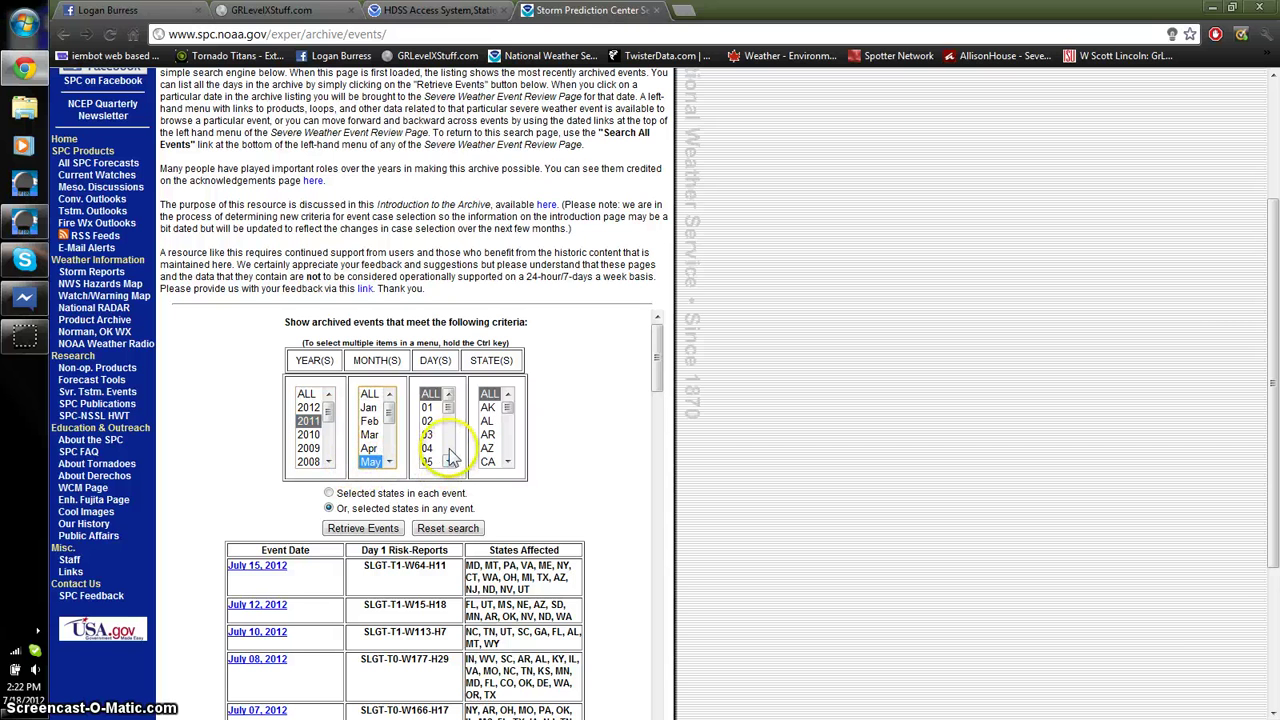
click(449, 452)
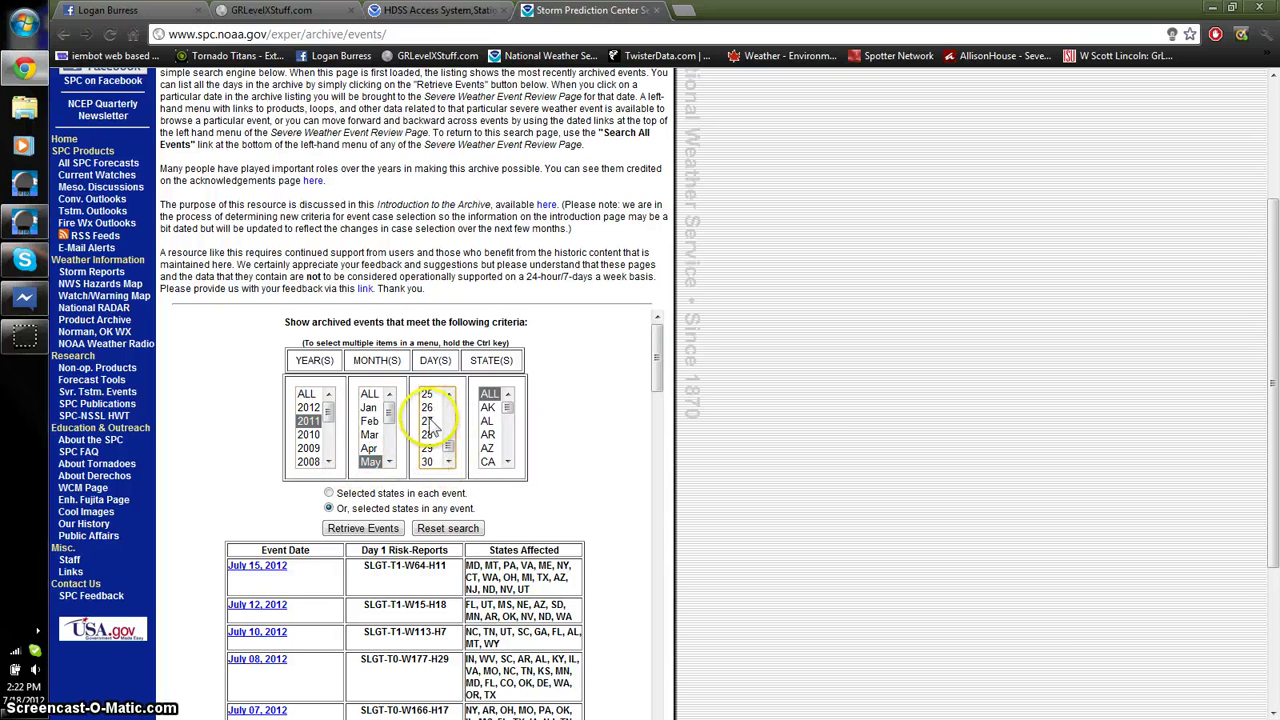
click(449, 420)
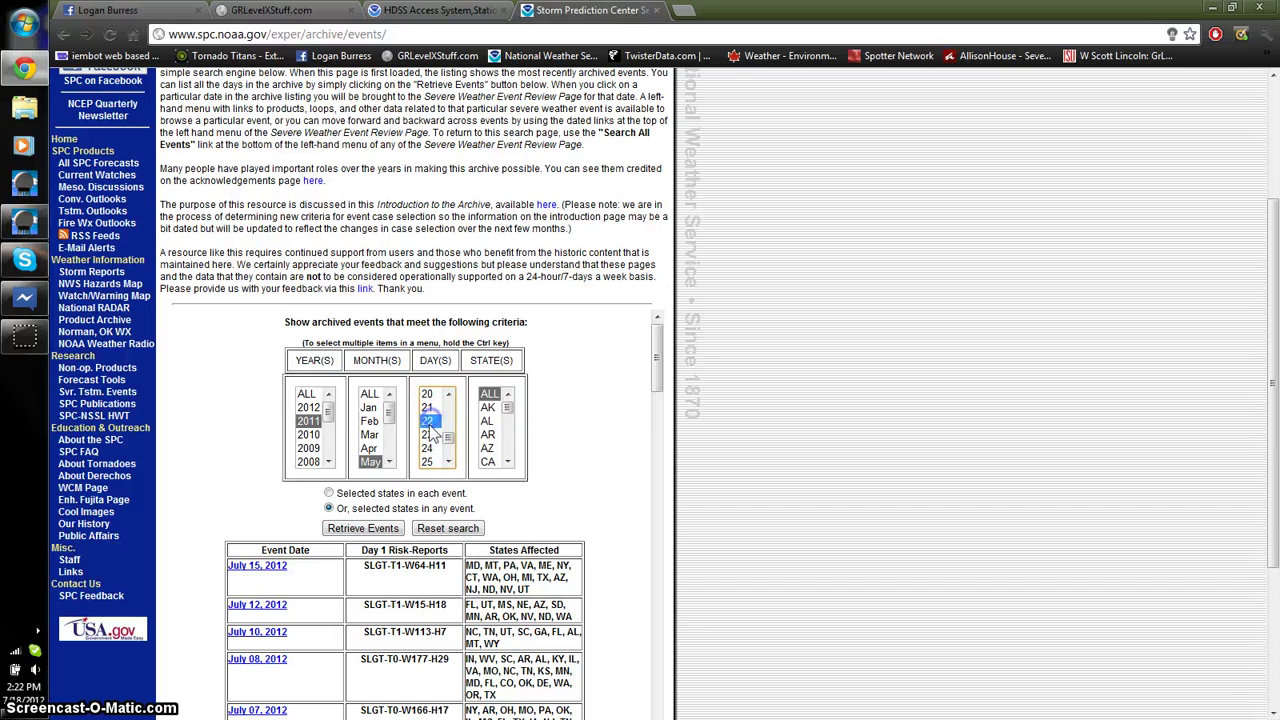
click(381, 528)
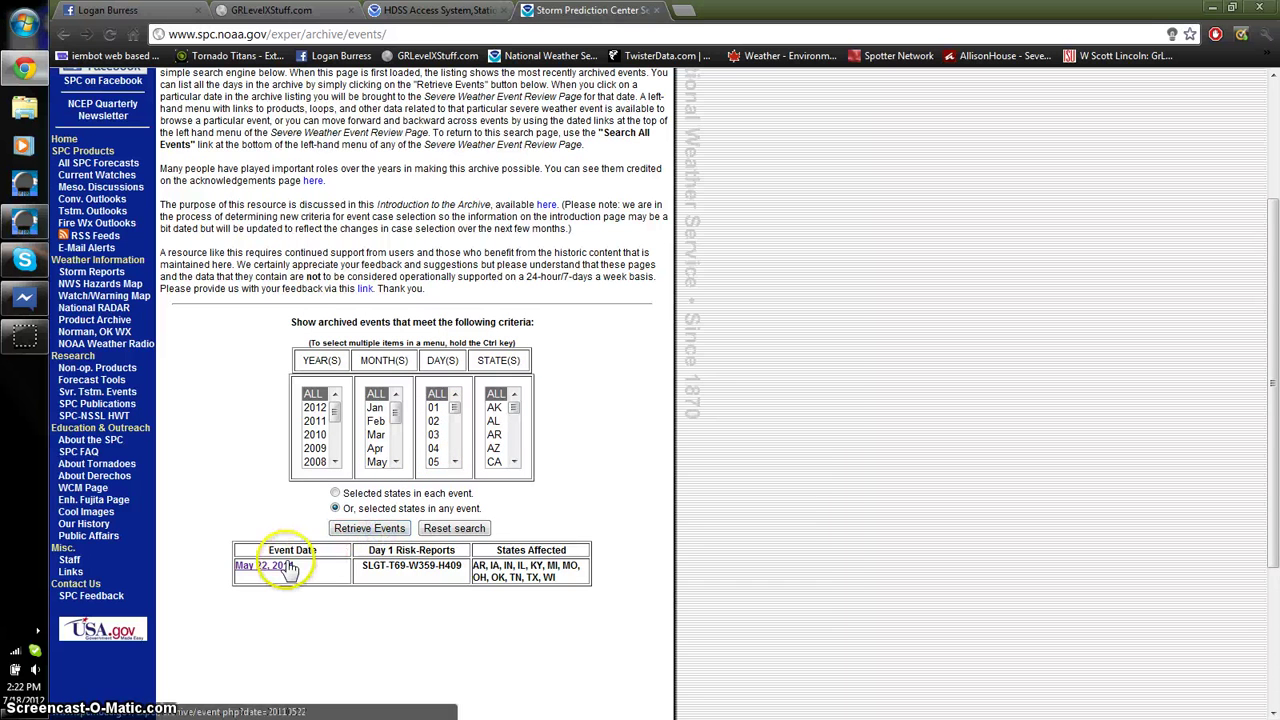
Open the May 22, 2011 storm reports and highlight the Joplin tornado rows.
click(287, 564)
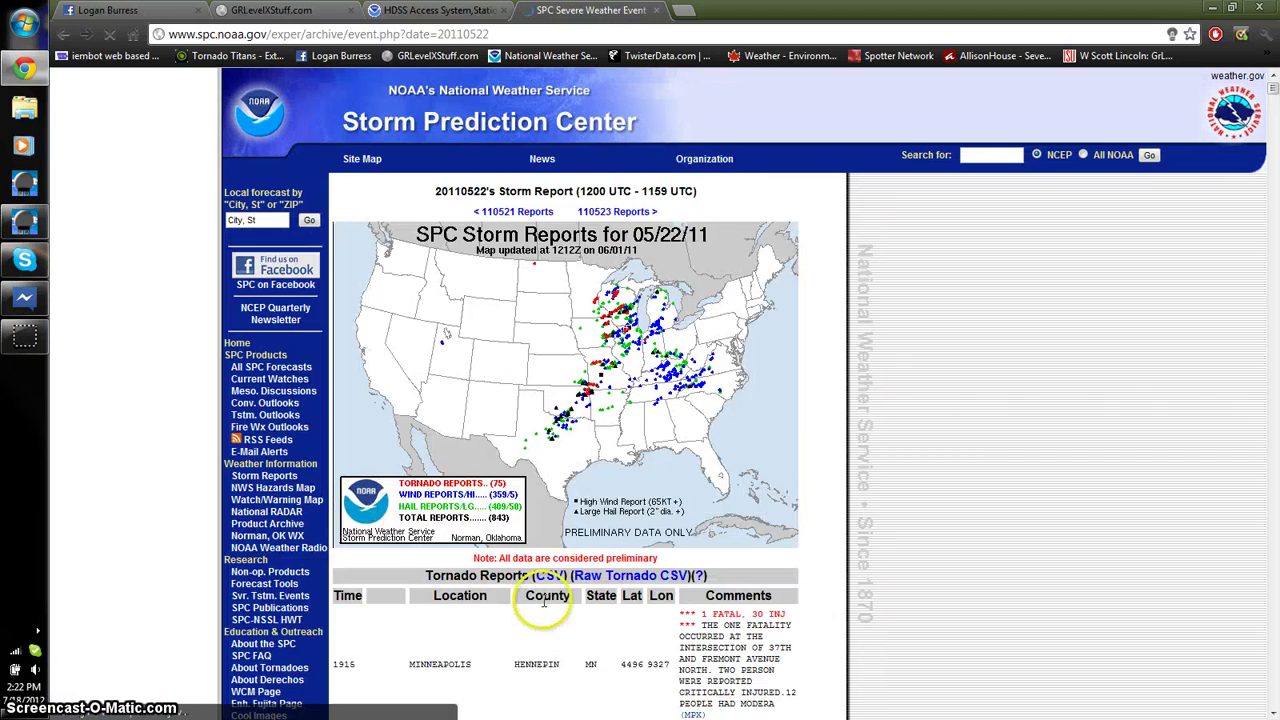
scroll(1276, 225, down, 20)
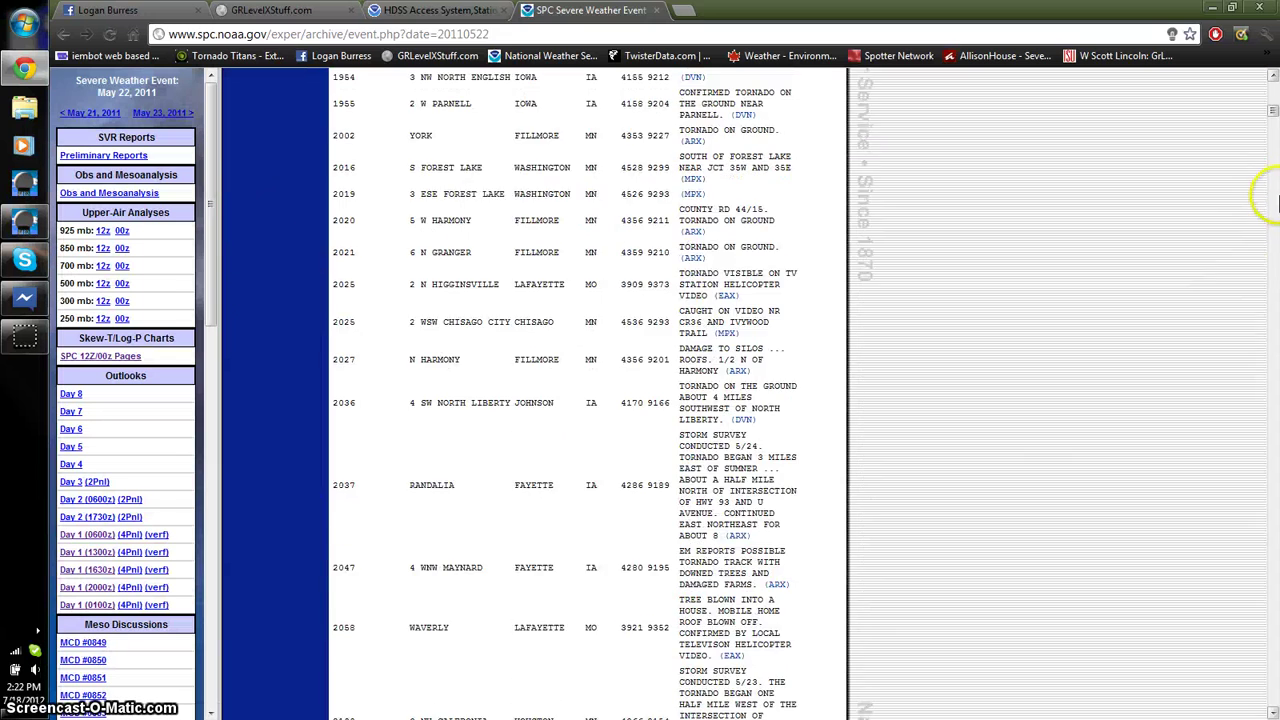
scroll(1275, 197, down, 10)
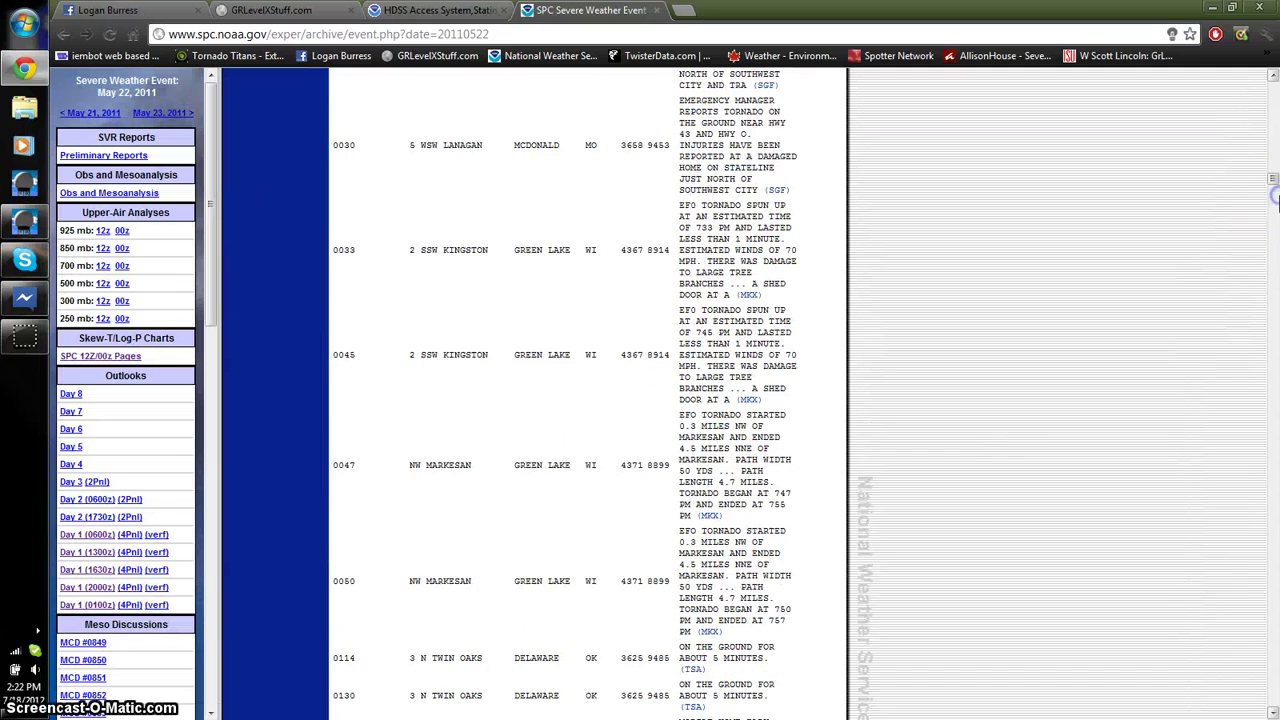
click(1276, 145)
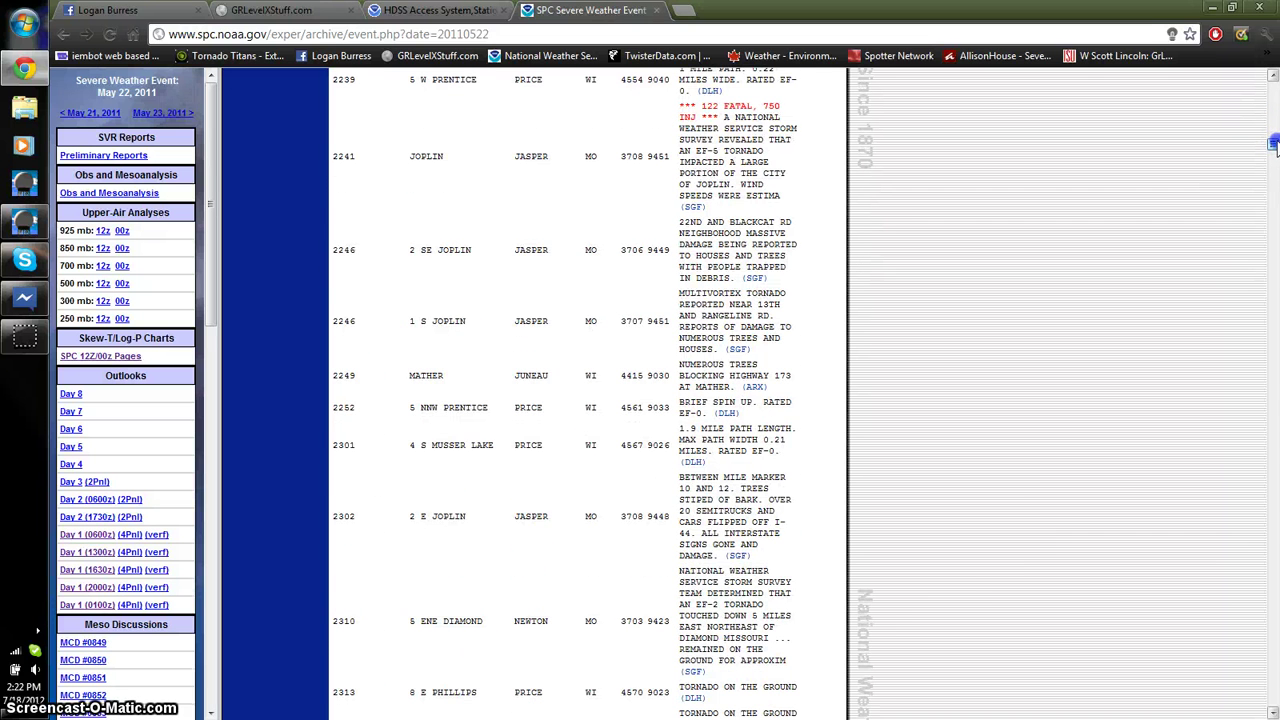
drag(1275, 144, 1274, 139)
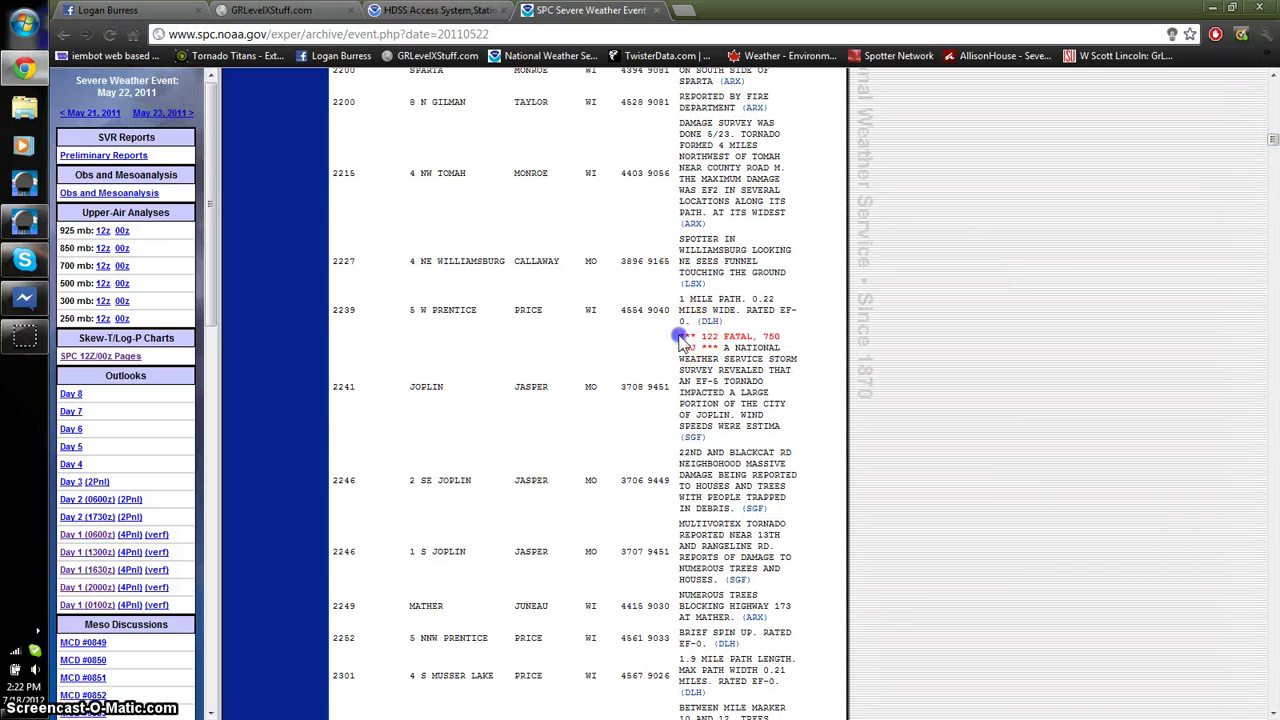
drag(680, 340, 752, 430)
click(588, 372)
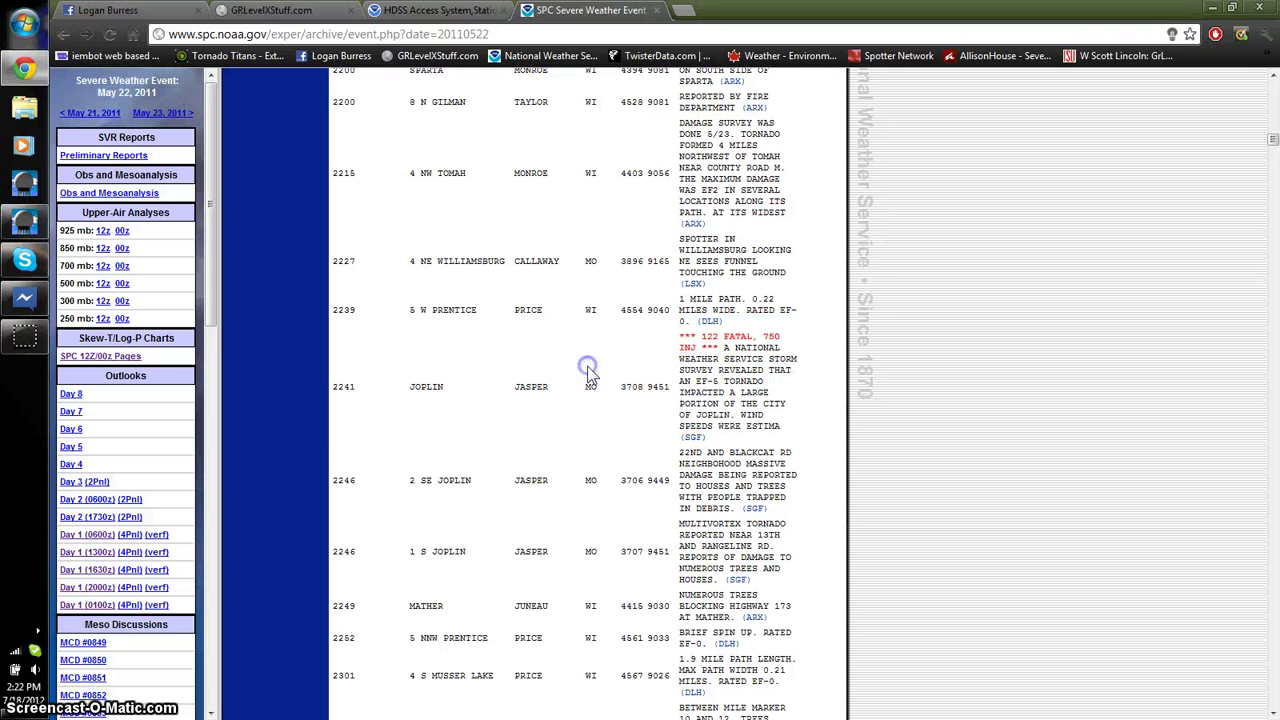
Return to the HDSS Access System station request tab.
click(465, 10)
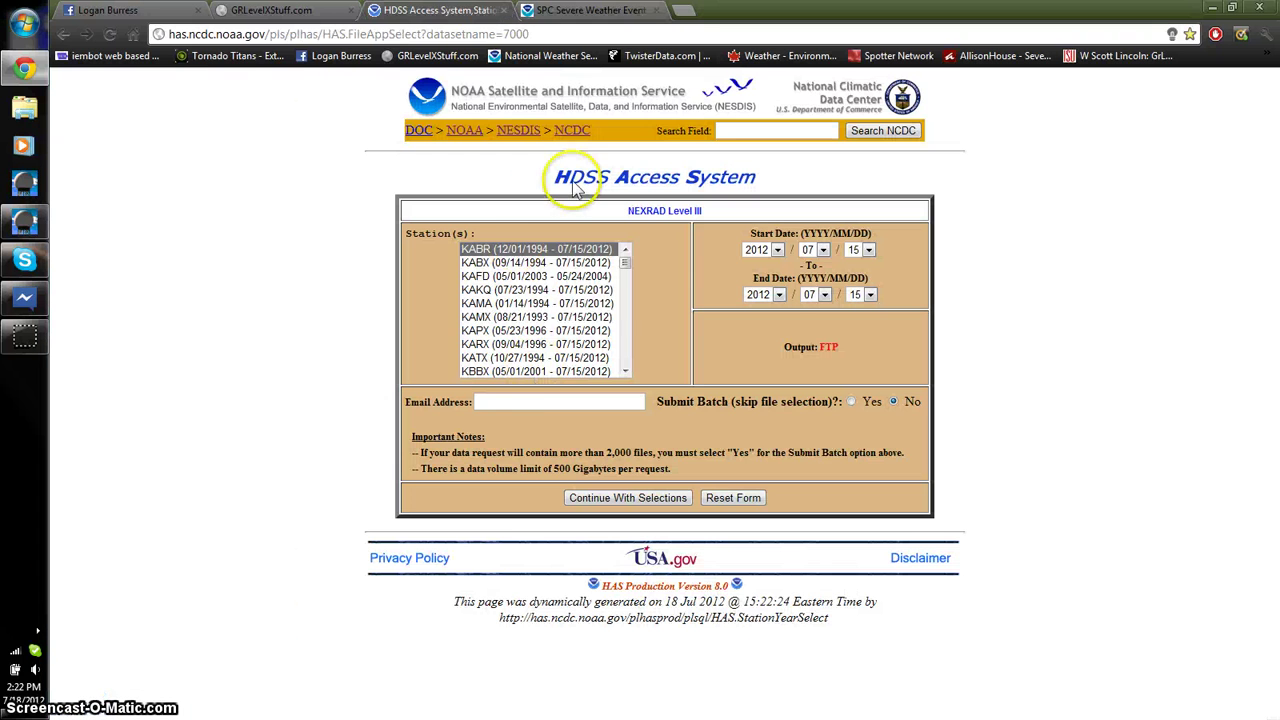
click(590, 10)
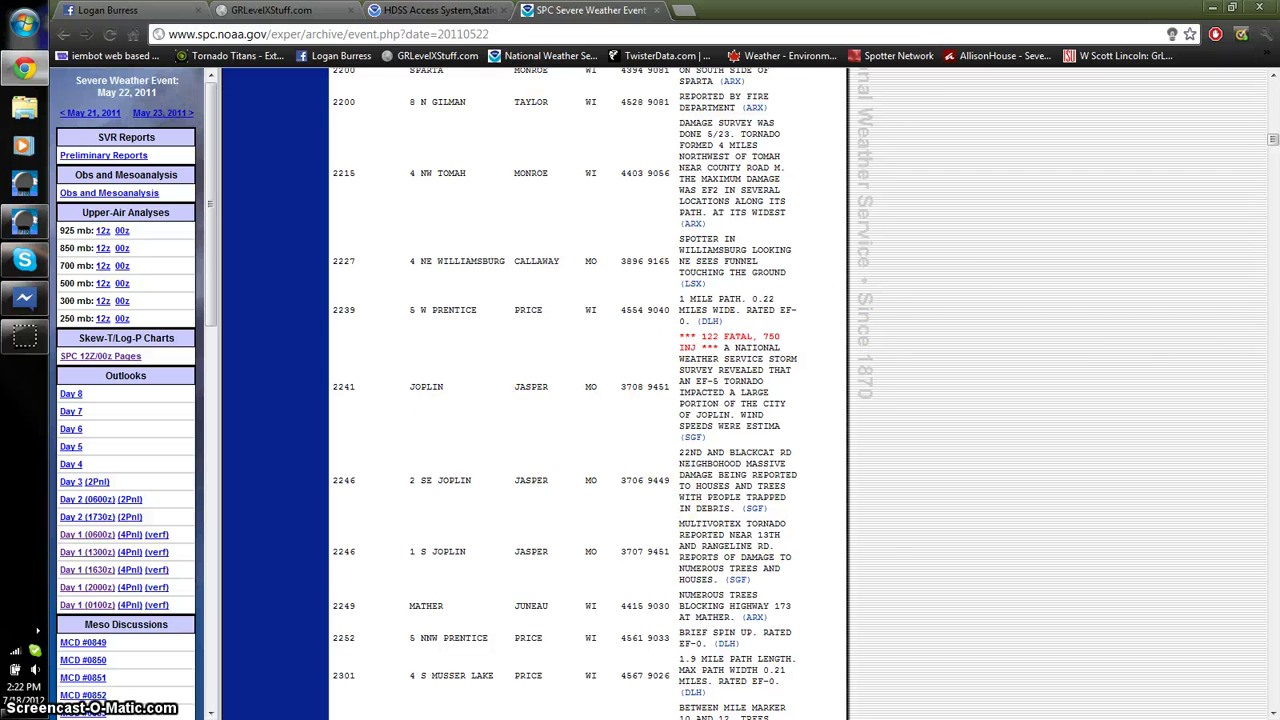
click(455, 10)
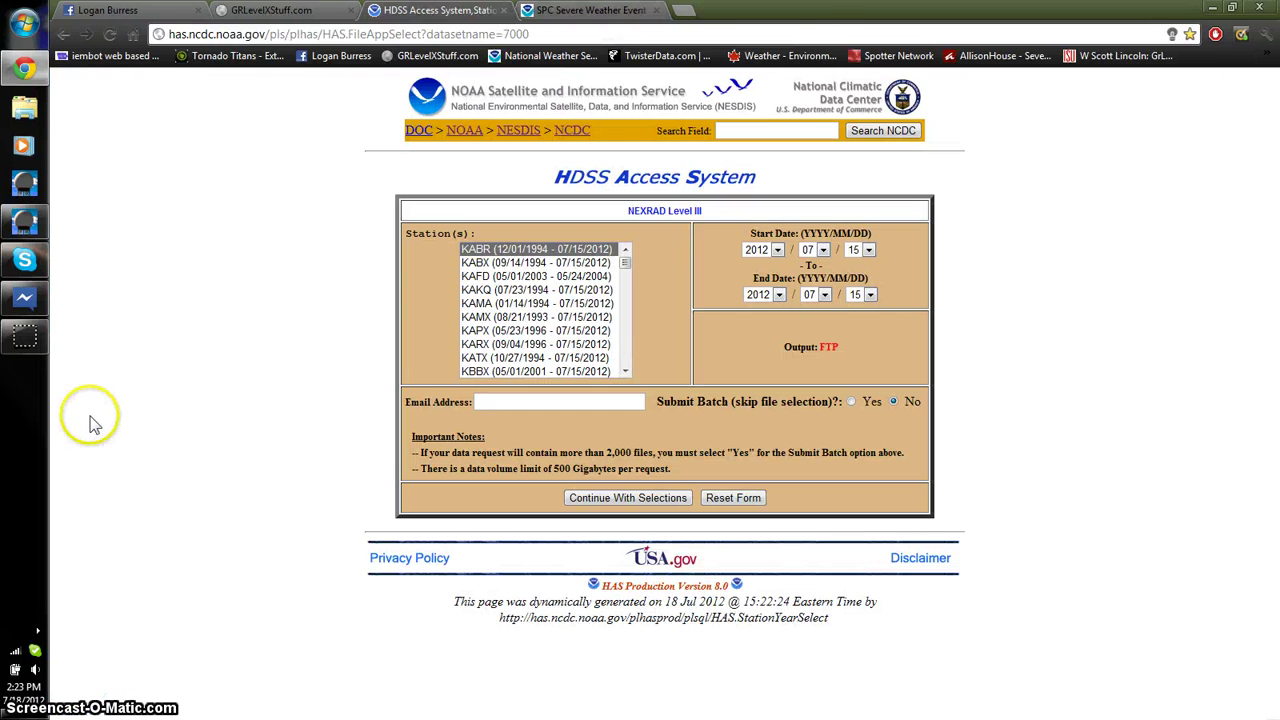
Switch GRLevel3's radar site to KSGF Springfield, MO, then minimize the viewer.
click(28, 226)
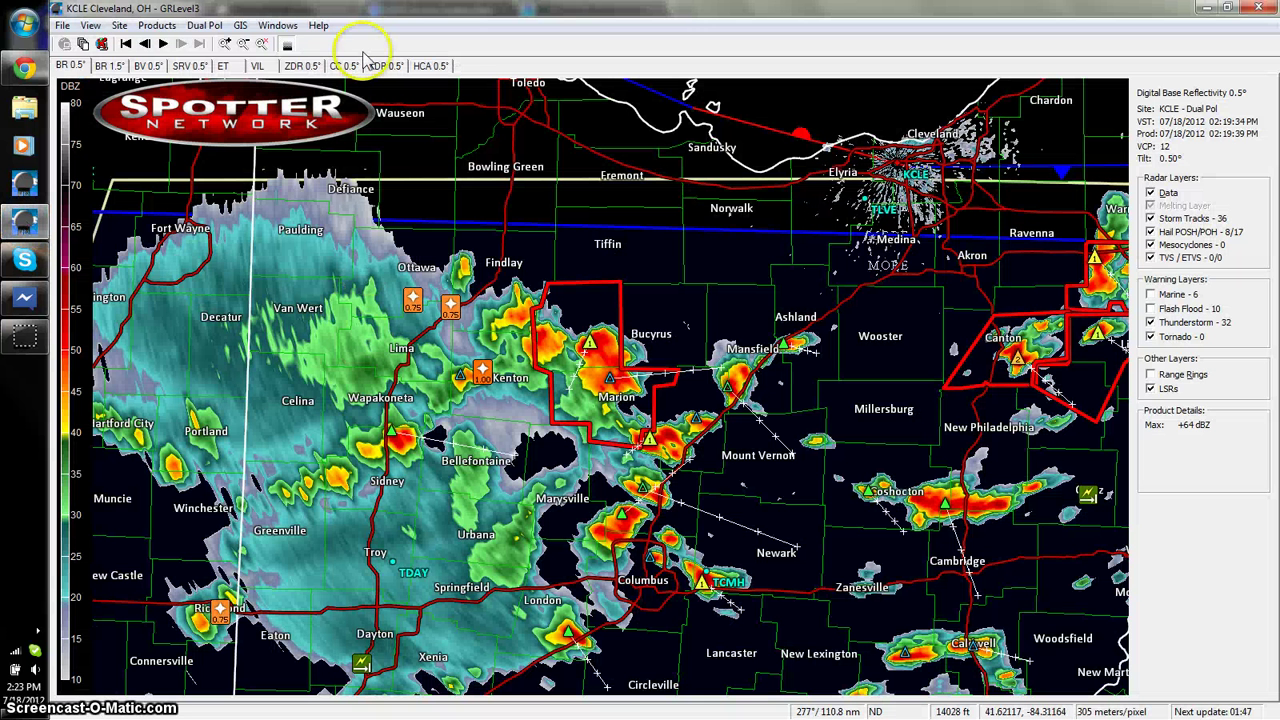
click(119, 25)
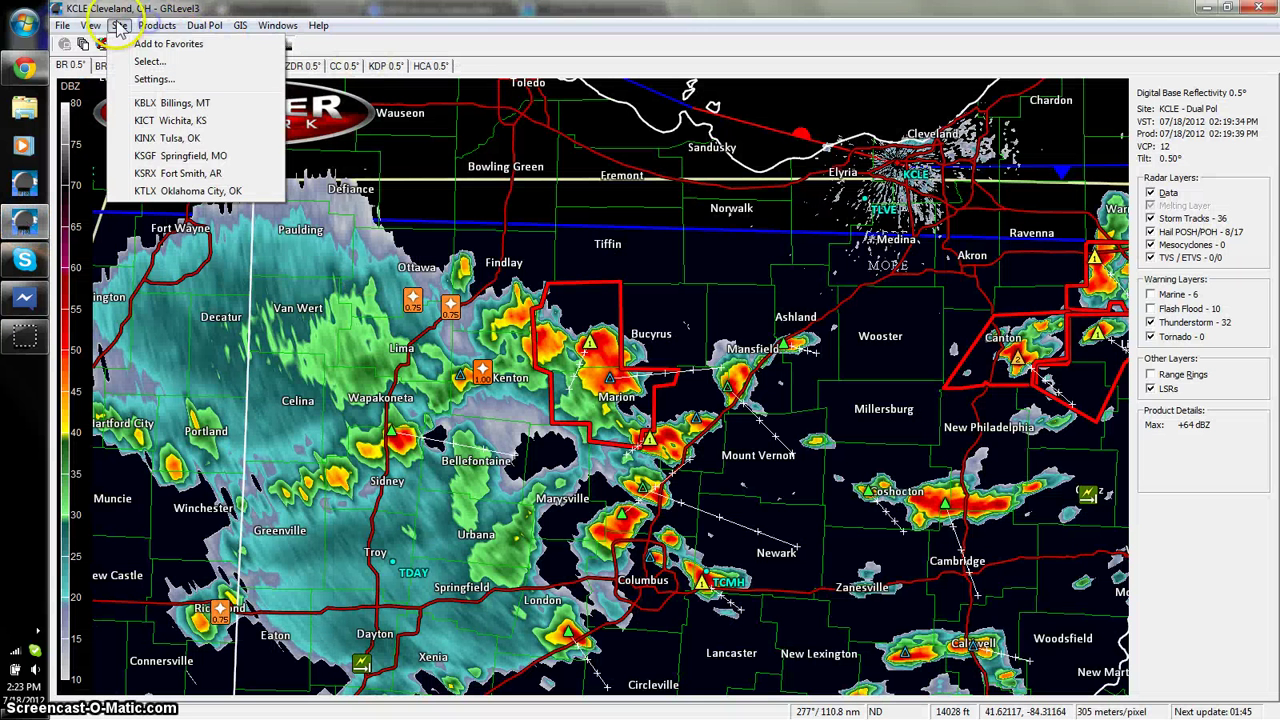
click(170, 157)
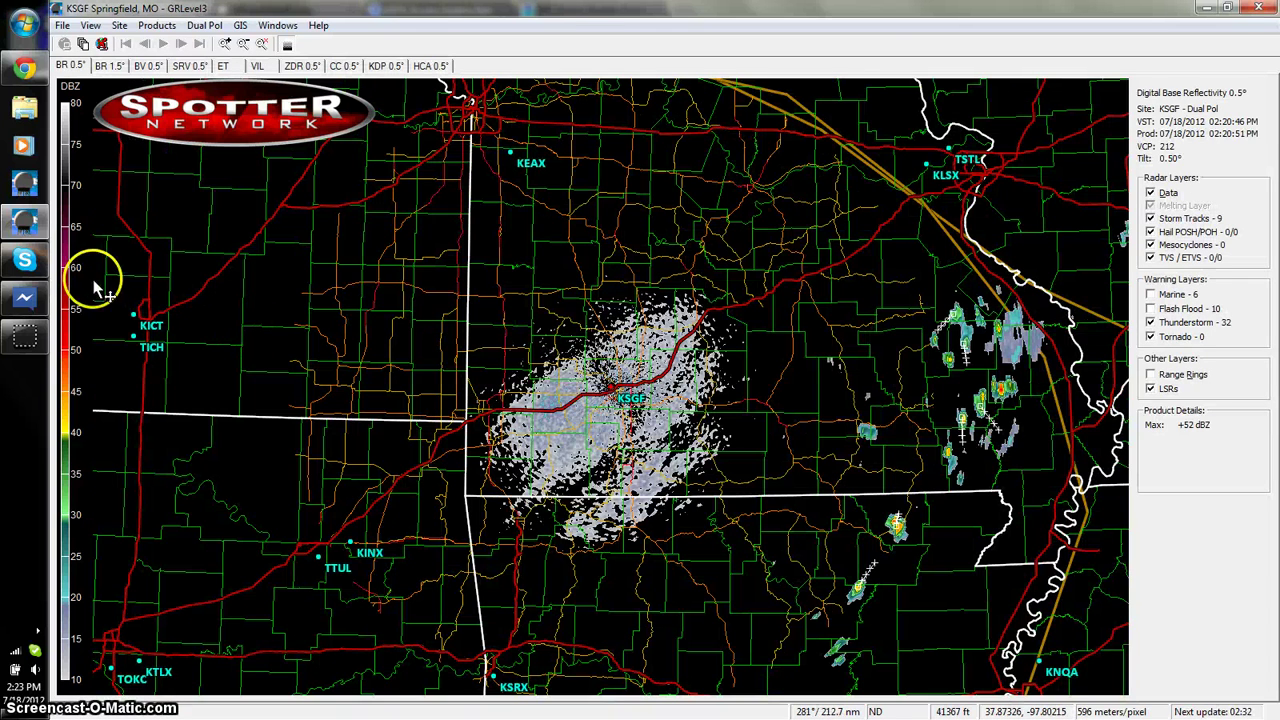
click(26, 220)
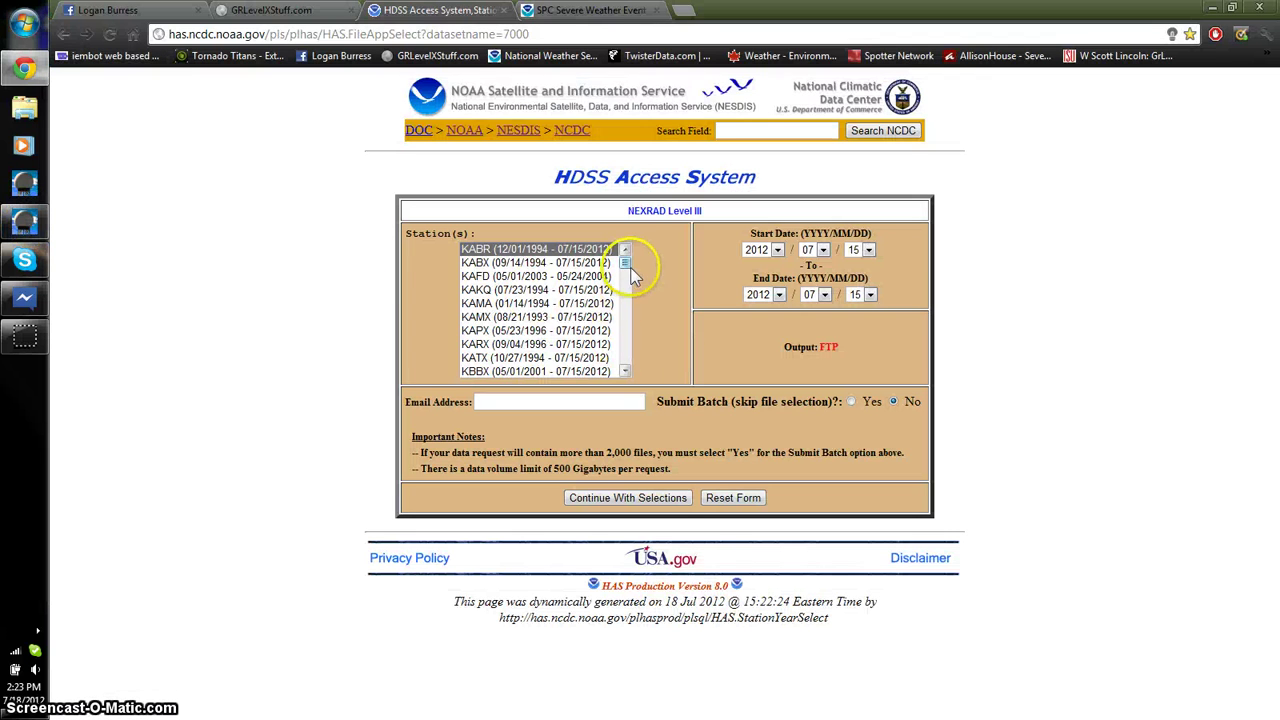
Select station KSGF and set both start and end months to 05.
drag(624, 270, 625, 334)
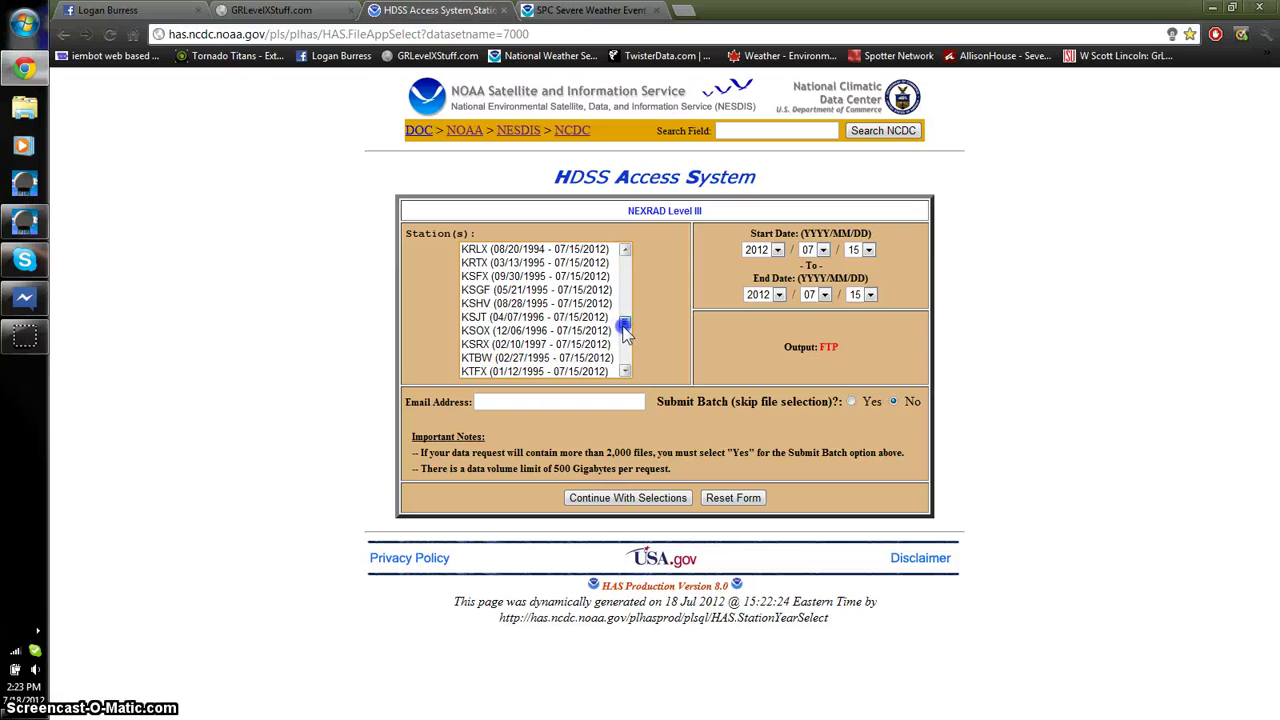
click(548, 289)
click(818, 250)
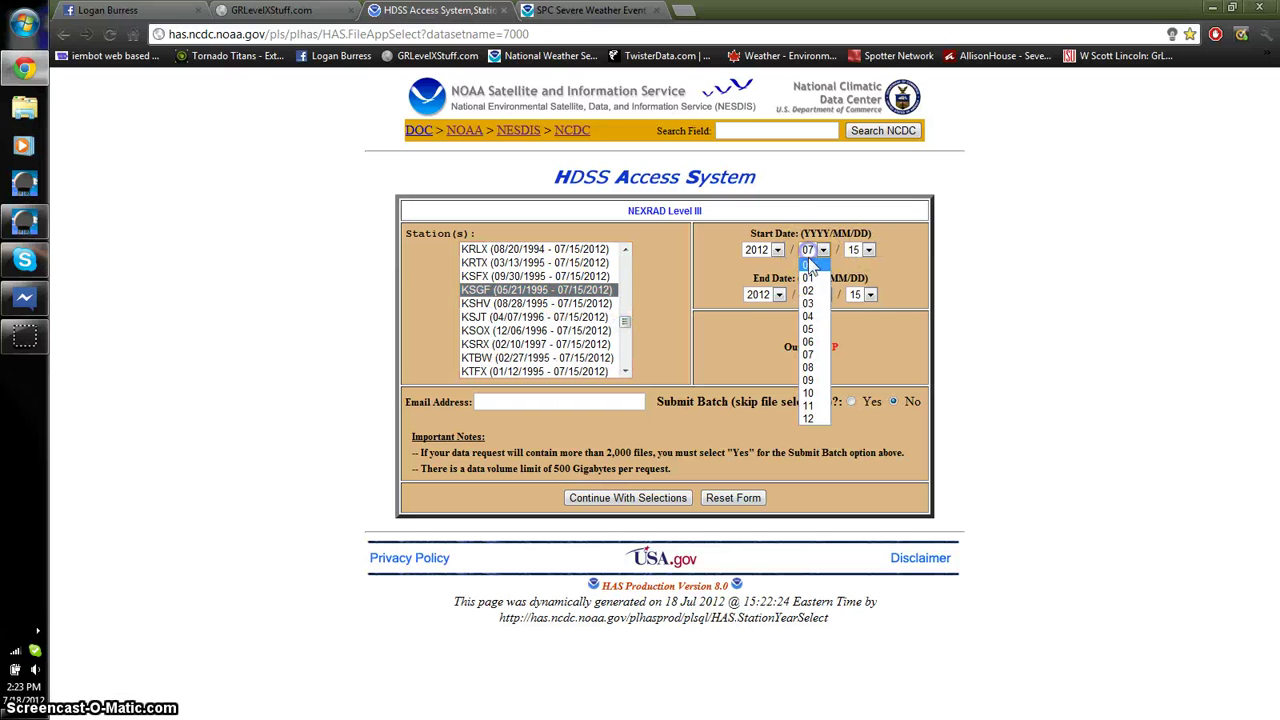
click(810, 322)
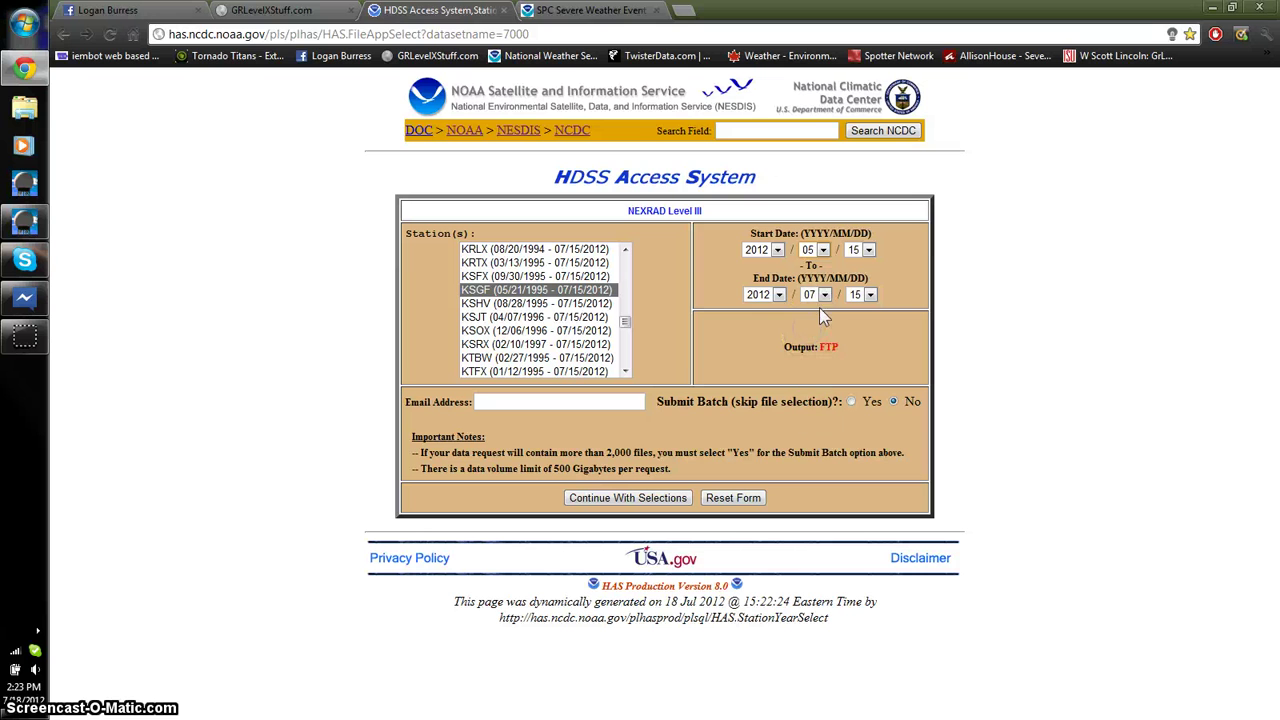
click(818, 294)
click(814, 371)
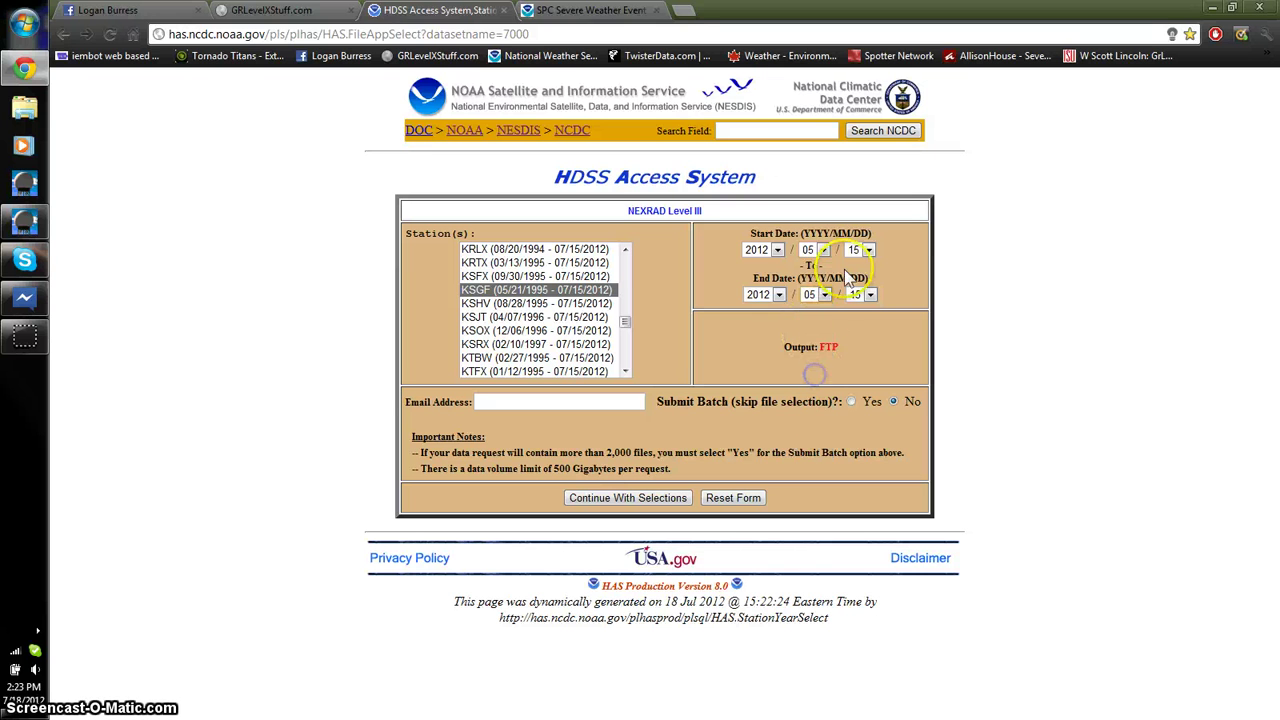
Set both the start and end days to 22.
click(858, 256)
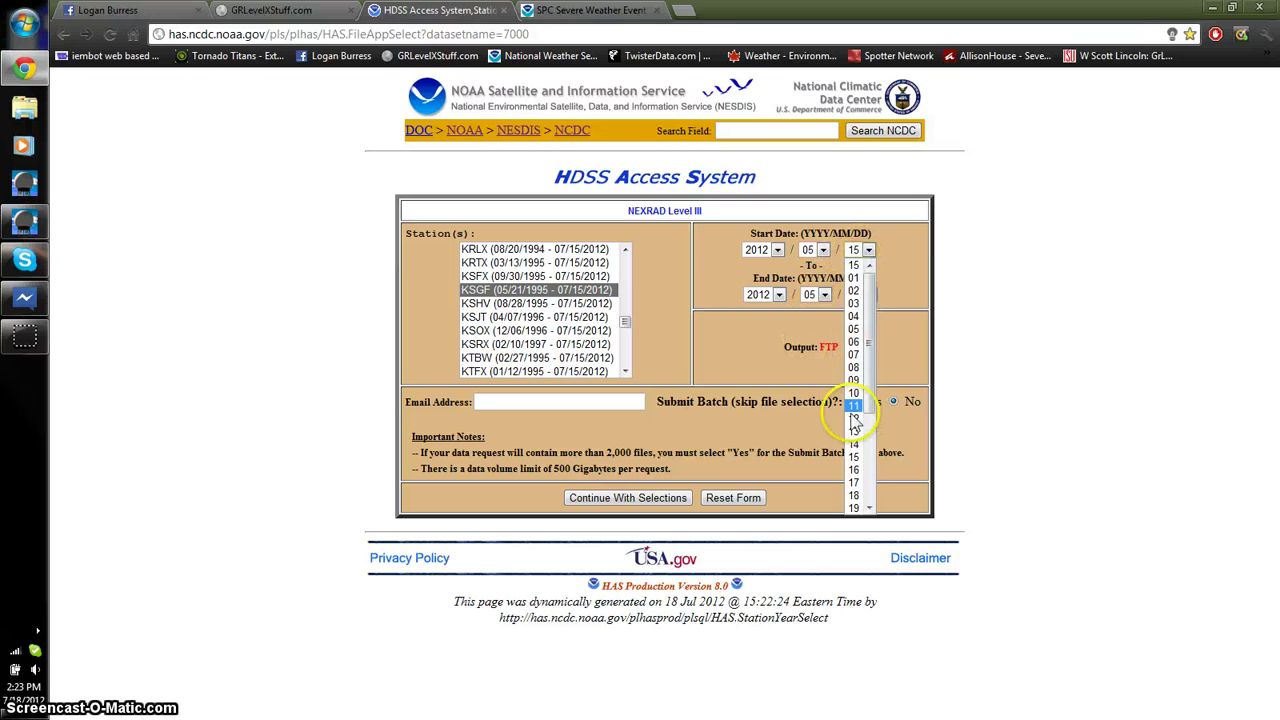
scroll(856, 480, down, 4)
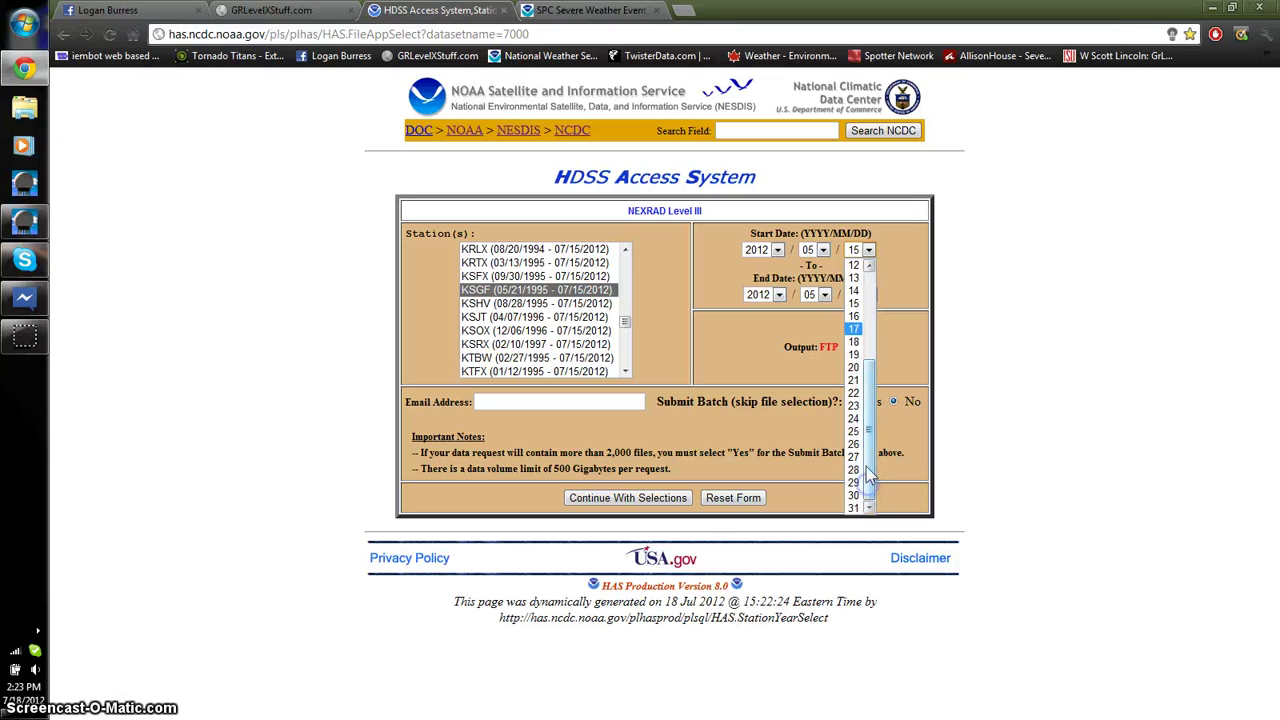
click(853, 393)
click(864, 298)
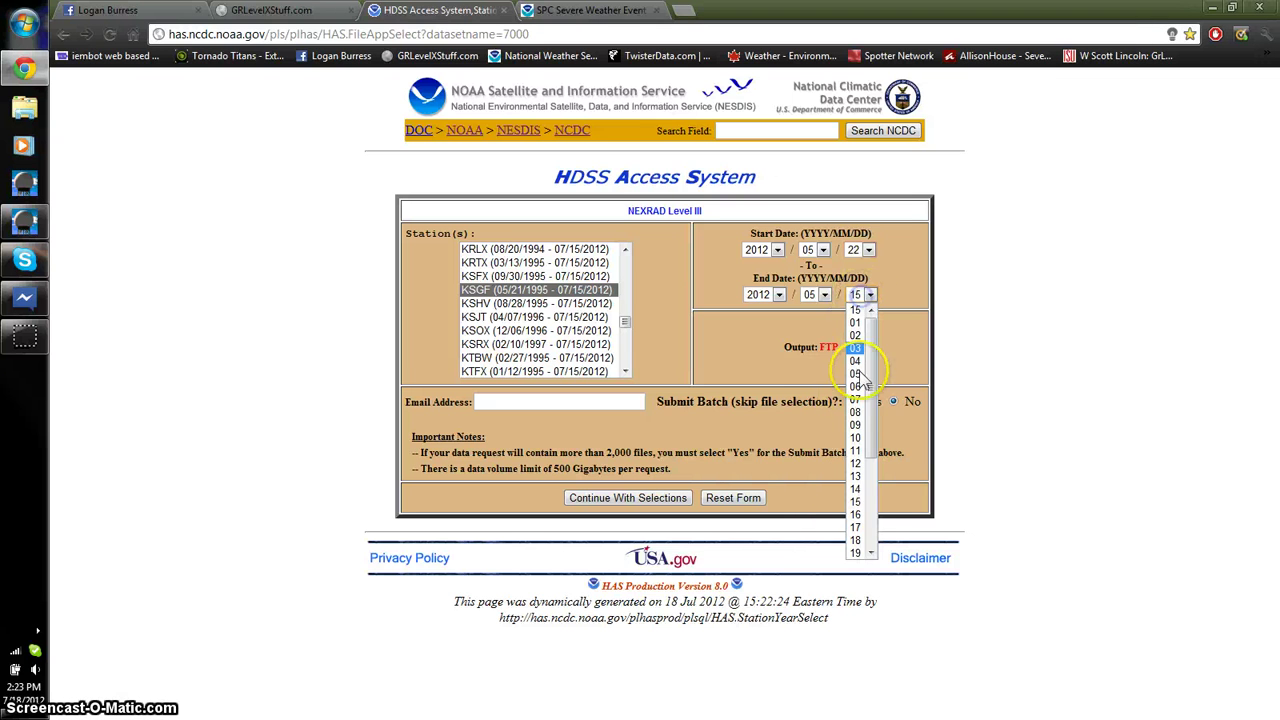
scroll(866, 490, down, 4)
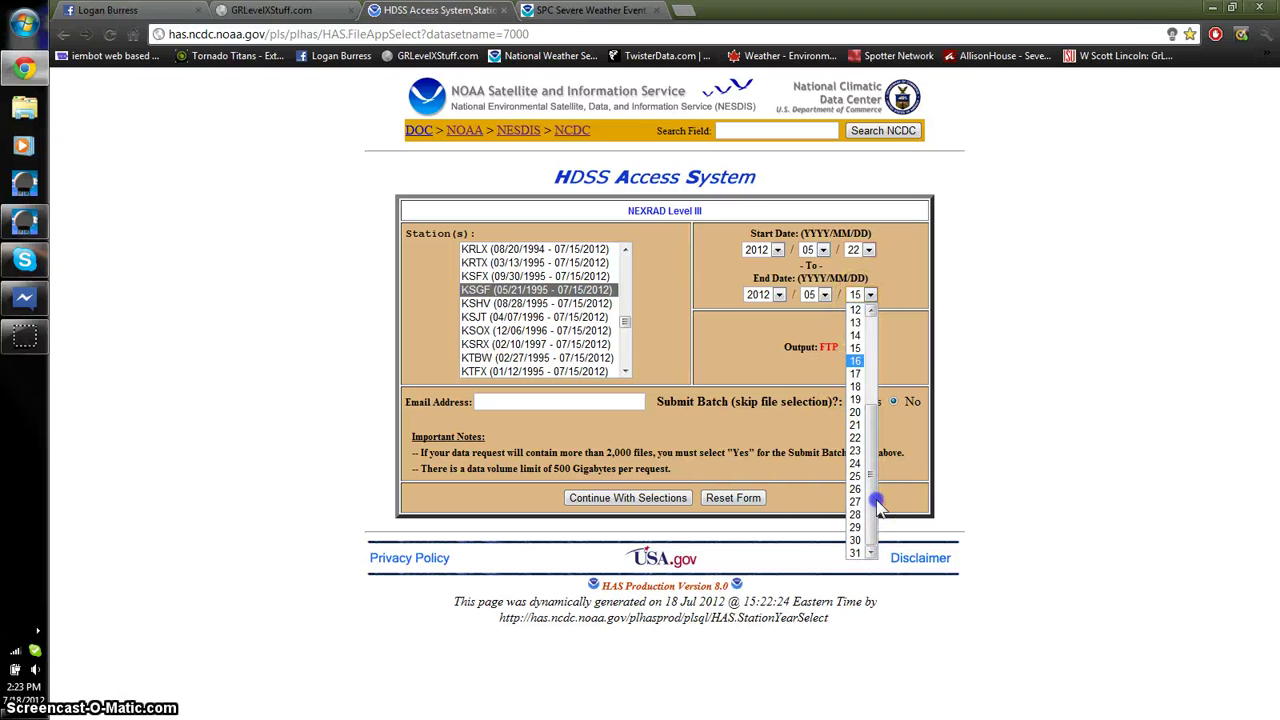
click(856, 438)
Set both years to 2011, autofill the e-mail address, and submit the selections.
click(779, 295)
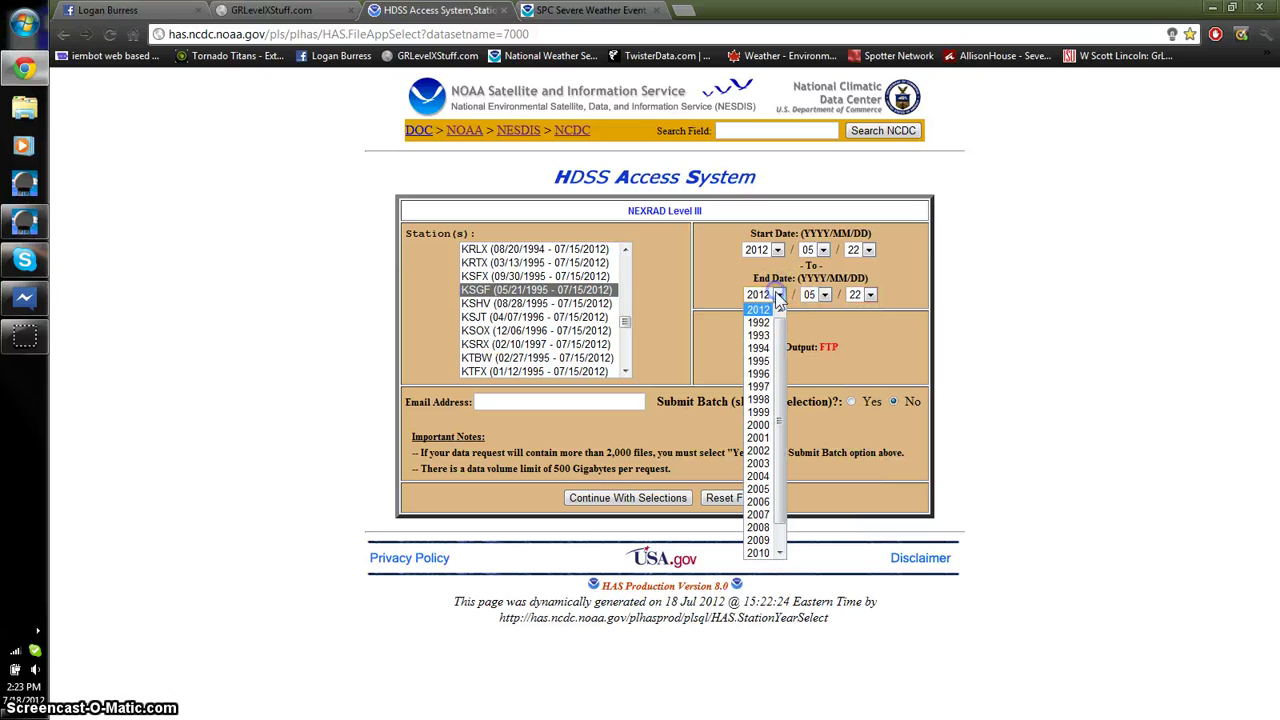
click(779, 550)
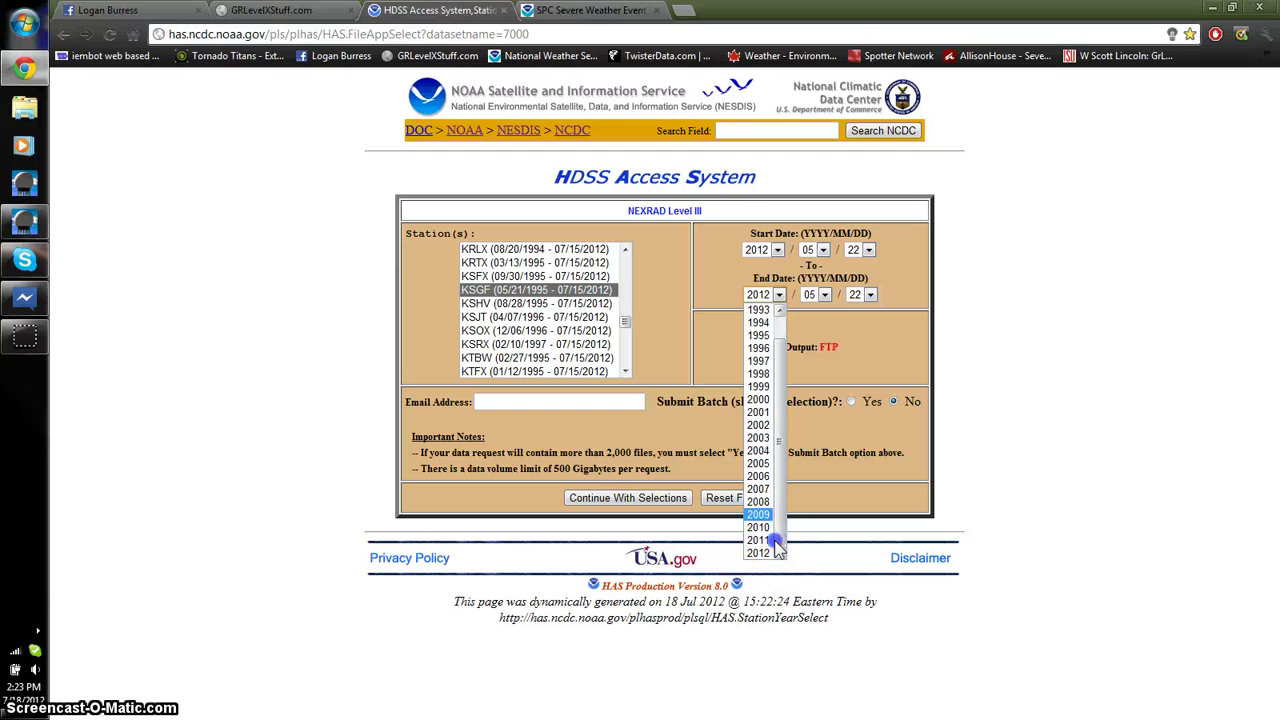
click(766, 545)
click(770, 250)
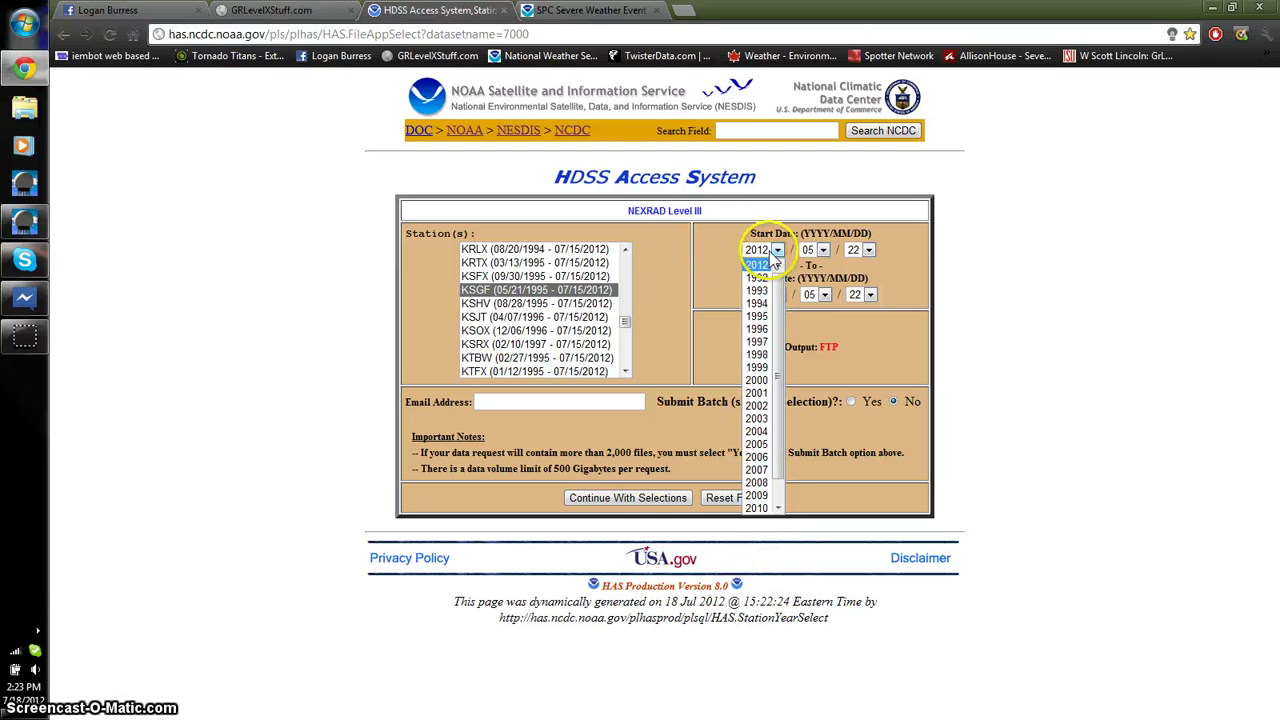
drag(783, 425, 783, 450)
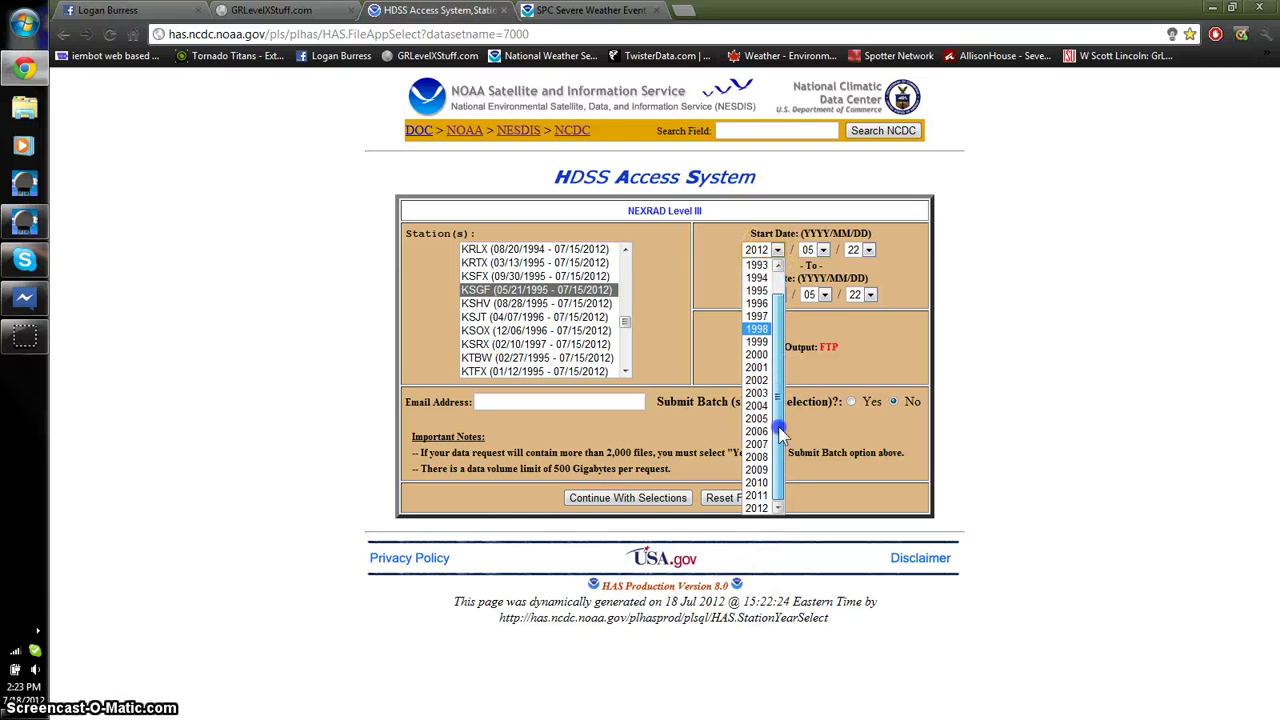
click(757, 496)
click(593, 404)
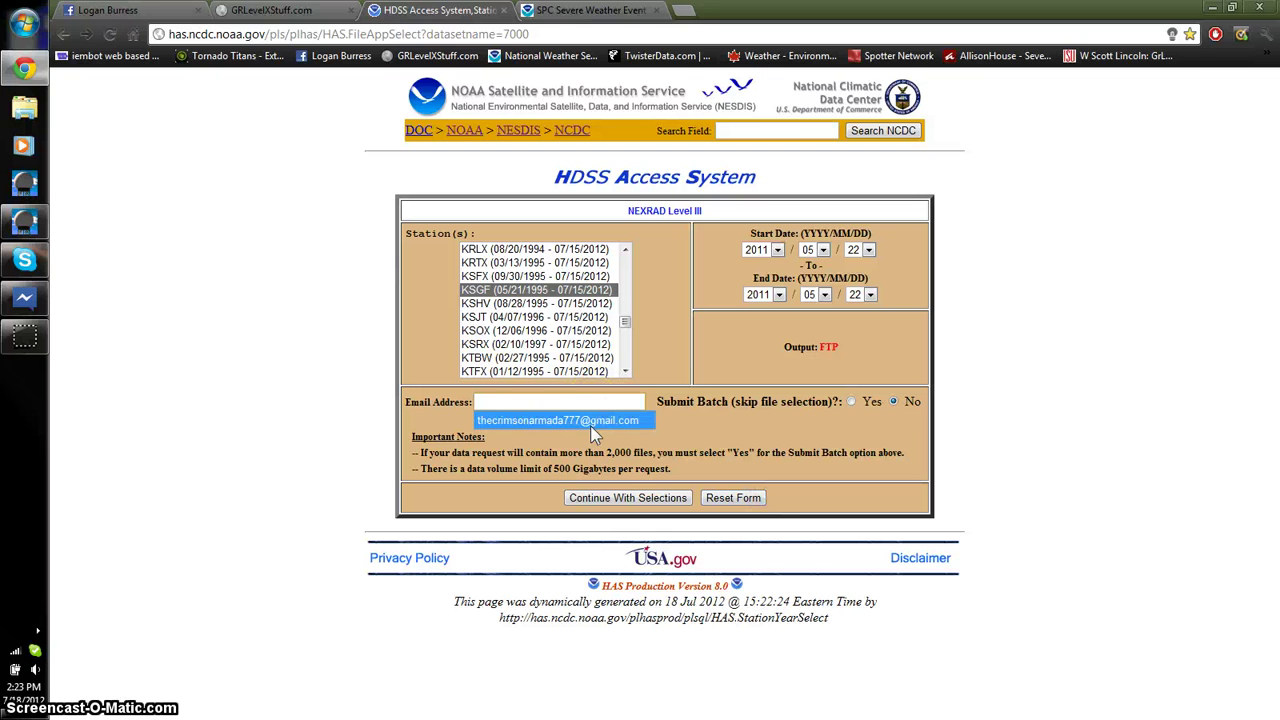
click(619, 498)
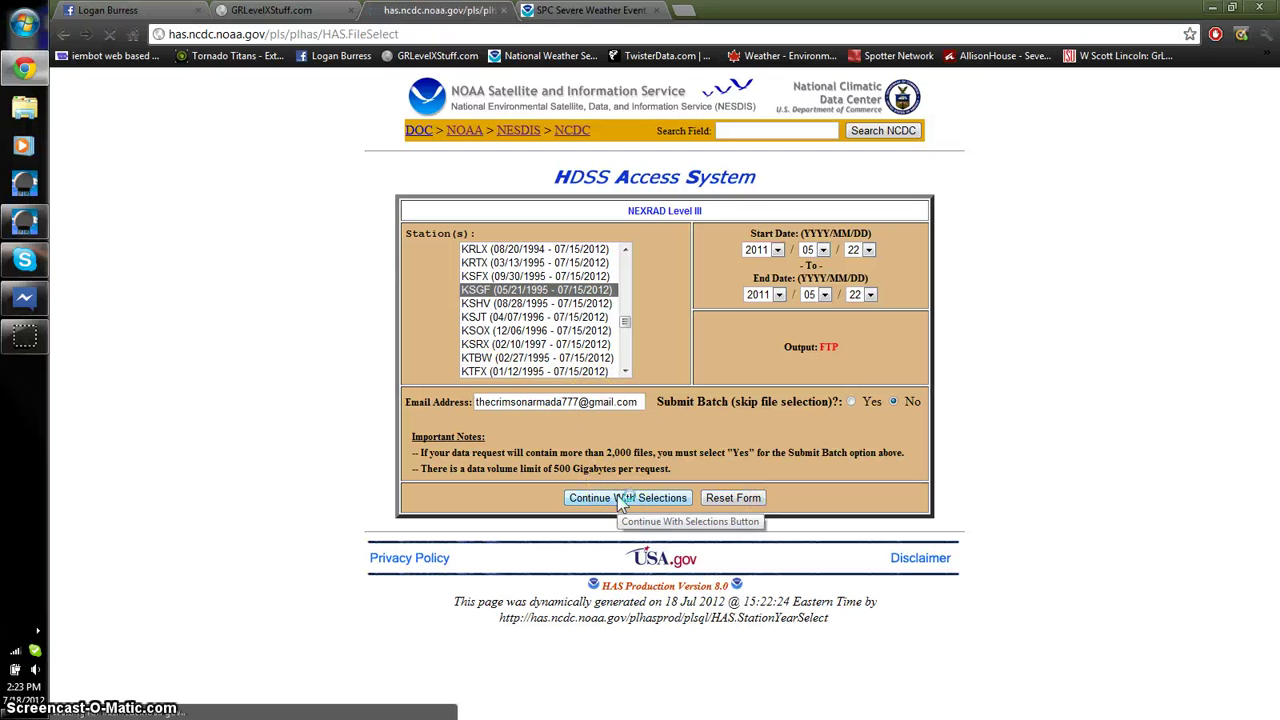
Request retrieval of the listed KSGF file and open Gmail in a new tab.
click(840, 421)
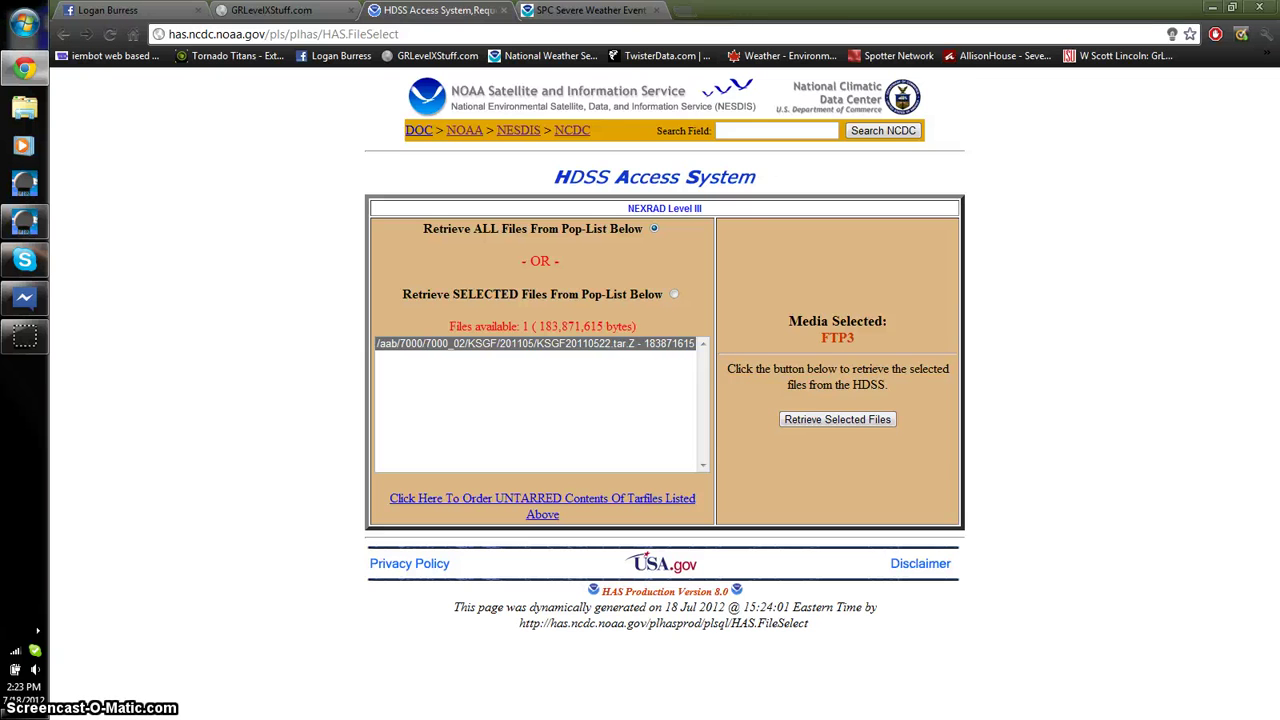
key(ctrl+t)
text(gma)
key(Down)
key(Down)
key(Down)
key(Down)
key(Return)
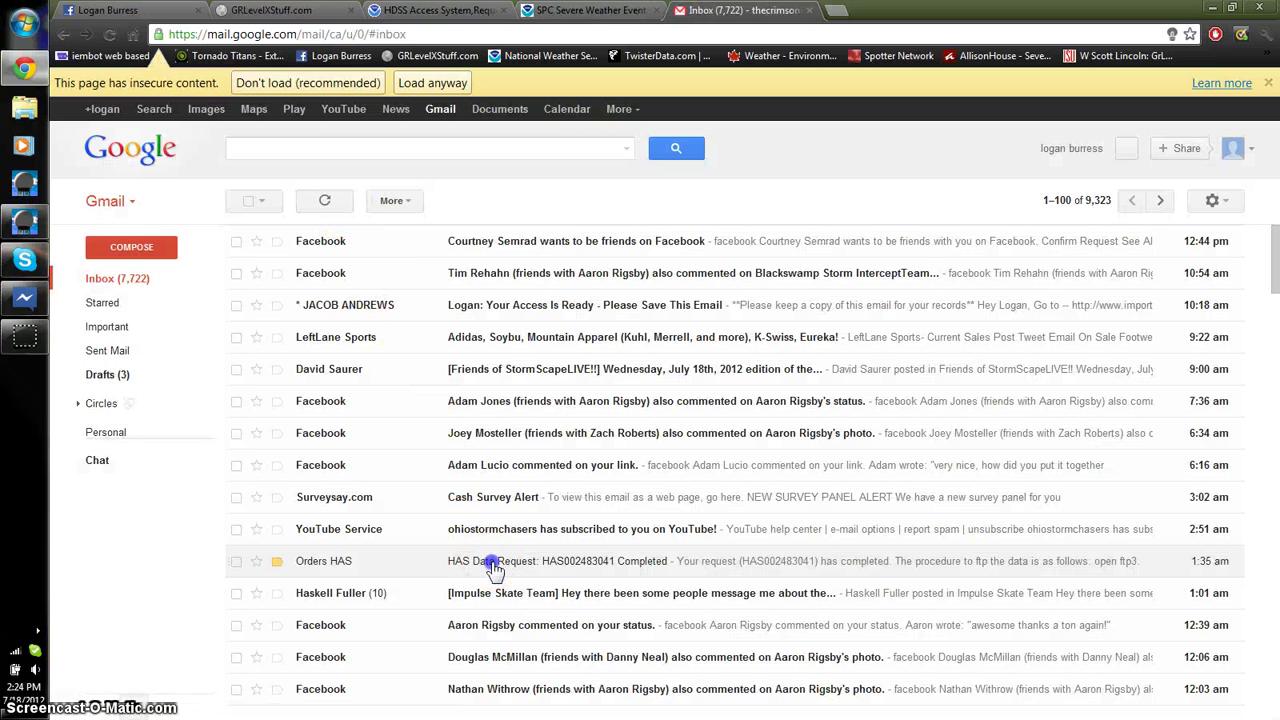
Follow the HAS email's ftp3 link, download KSGF20110522.tar.Z, and close the email tab.
click(493, 568)
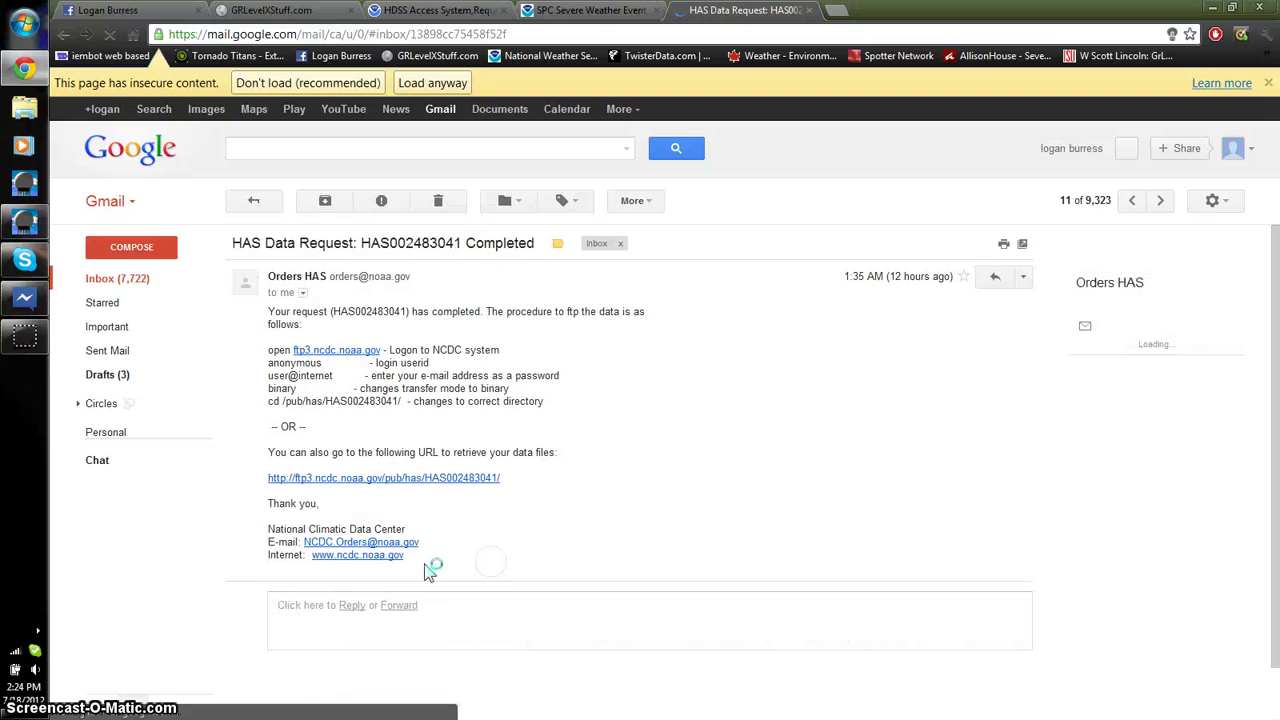
click(389, 480)
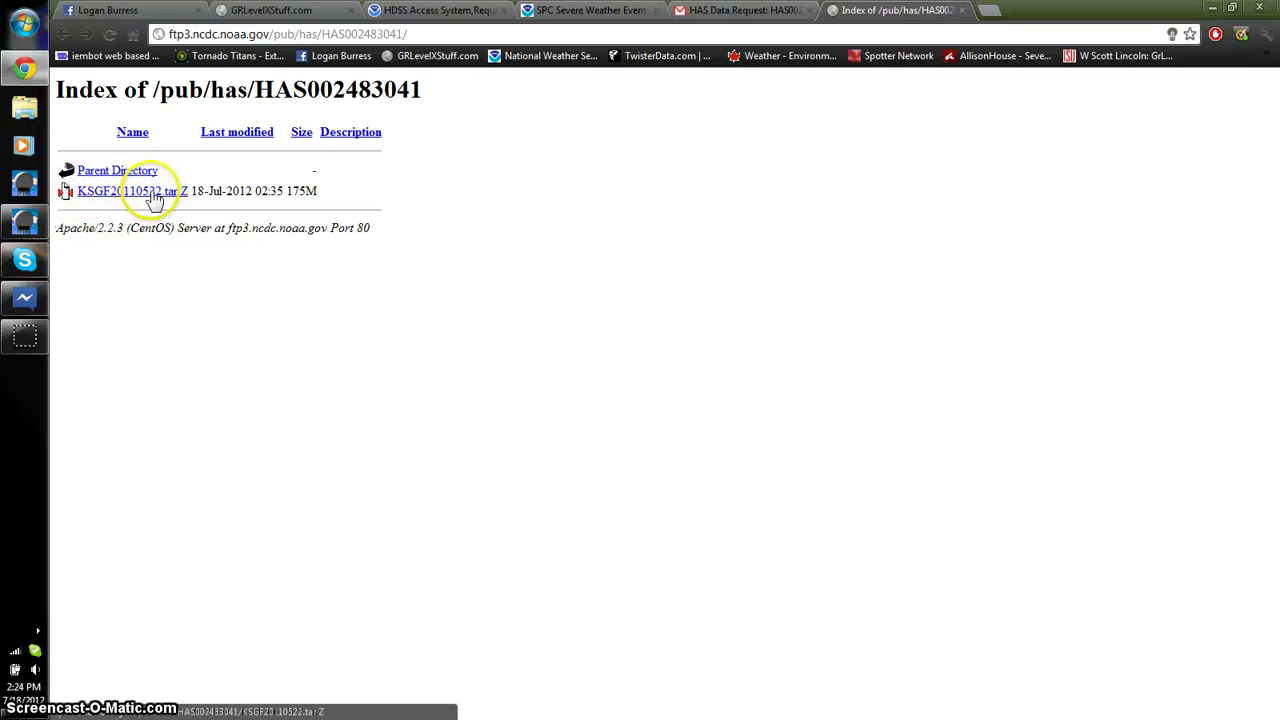
click(151, 196)
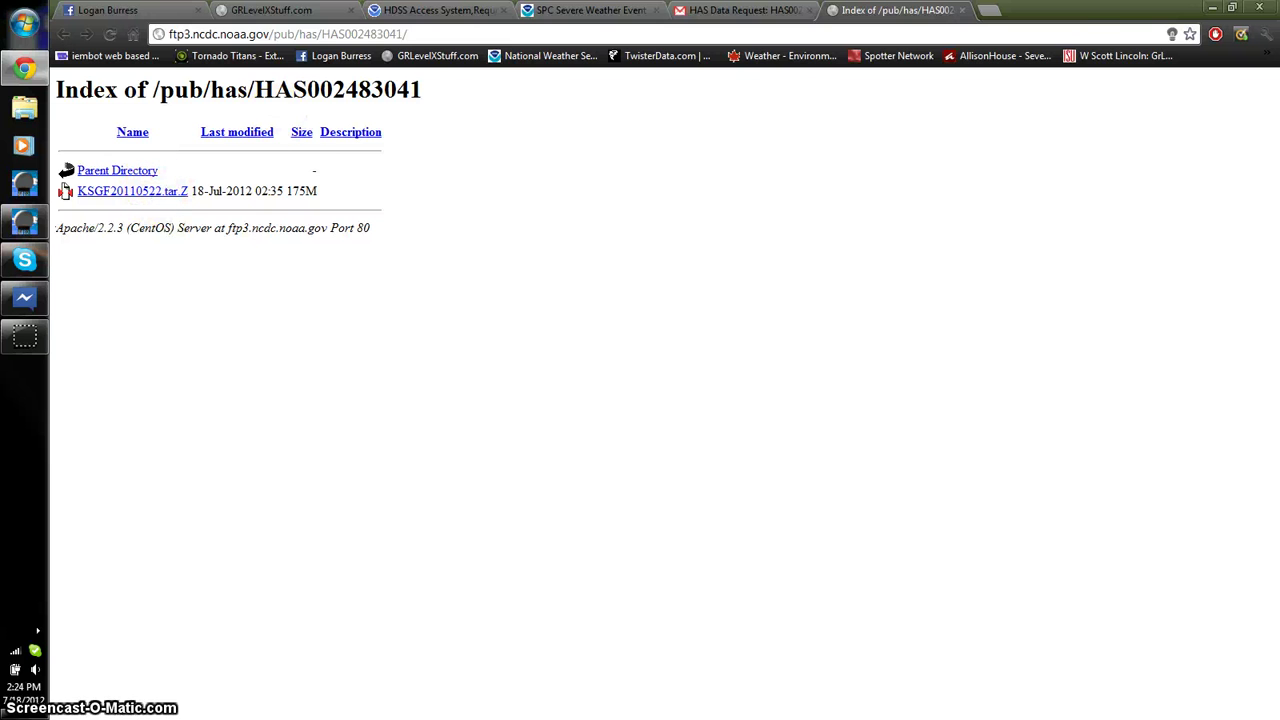
click(810, 11)
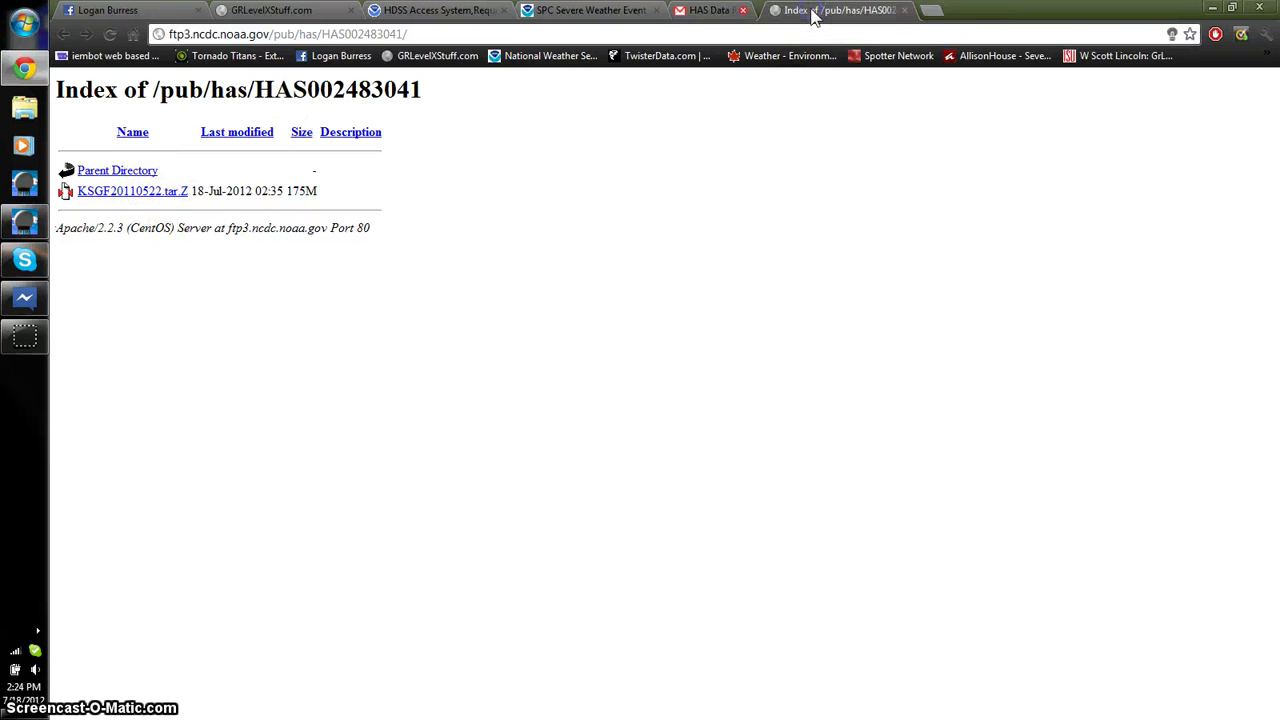
click(808, 22)
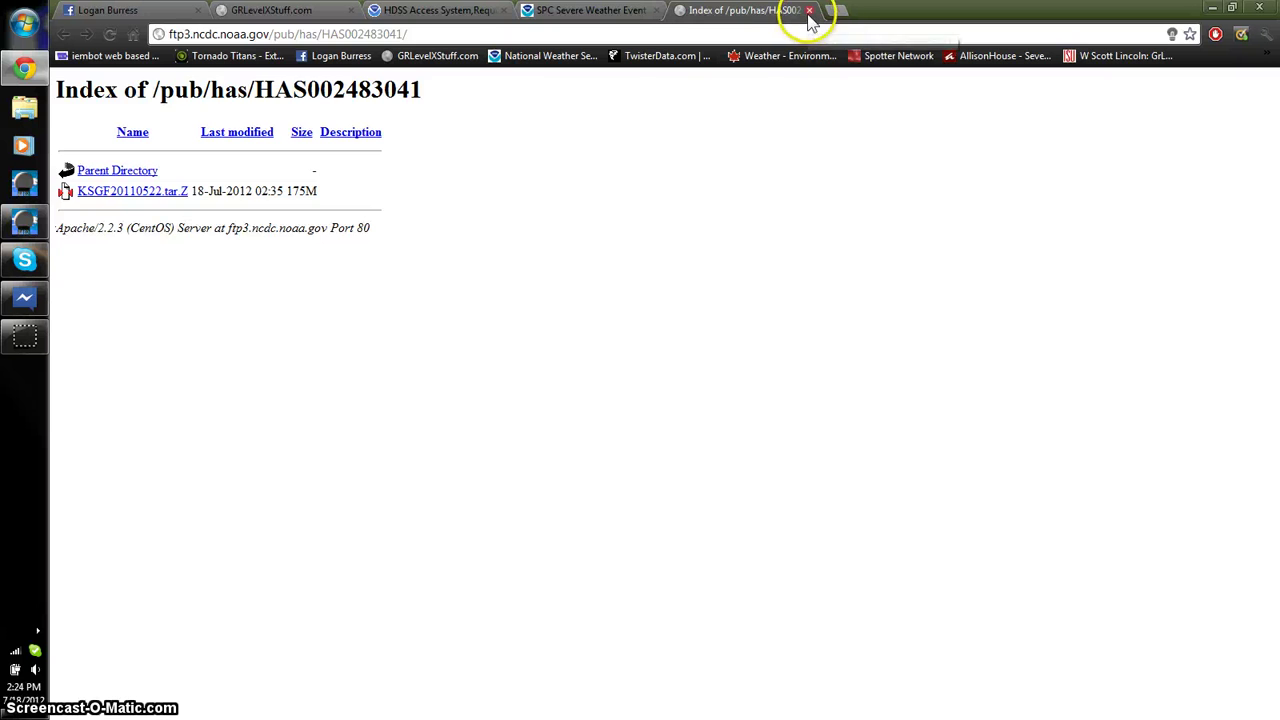
Close the directory tab and select KSGF20110522.tar in a maximized Explorer Downloads folder.
click(810, 11)
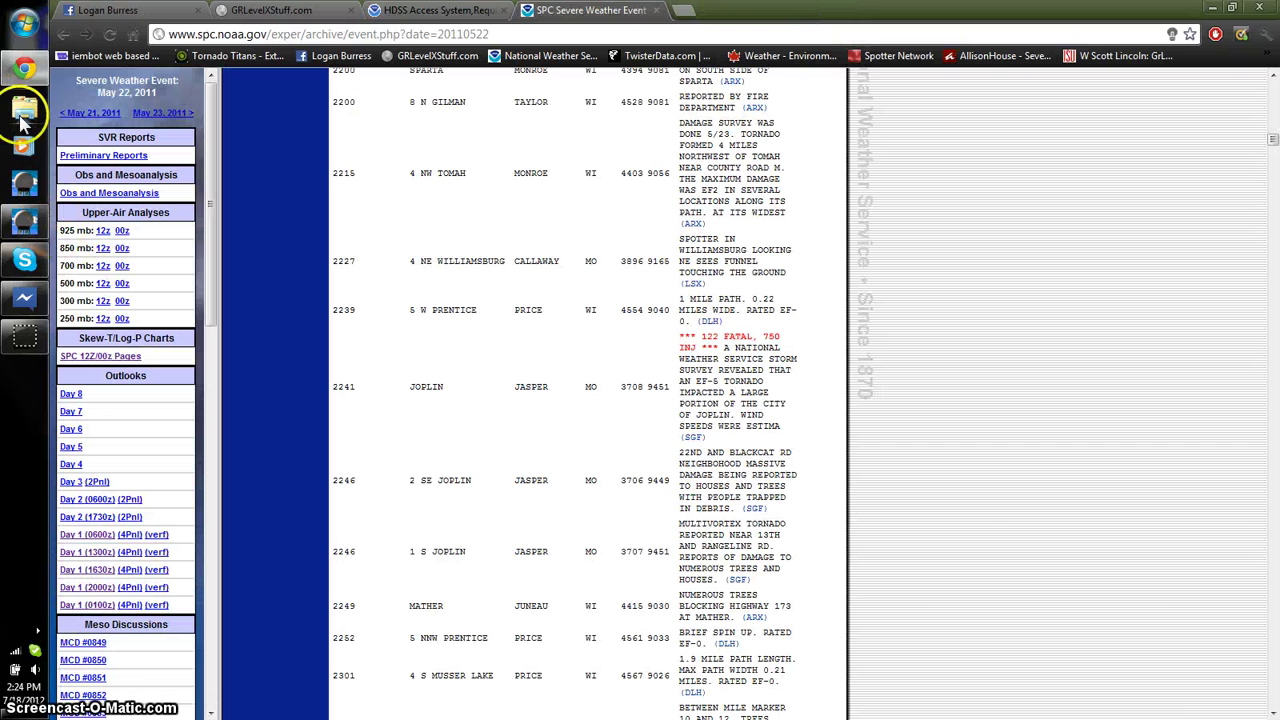
click(24, 118)
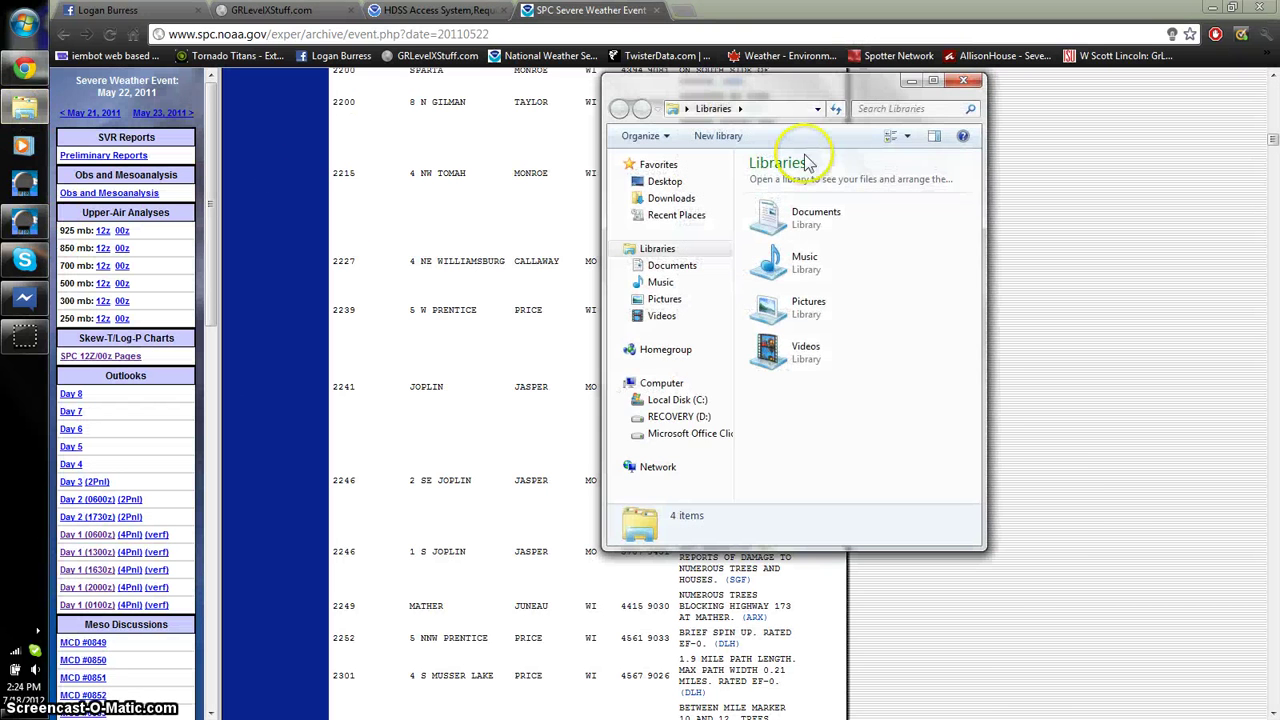
double_click(812, 100)
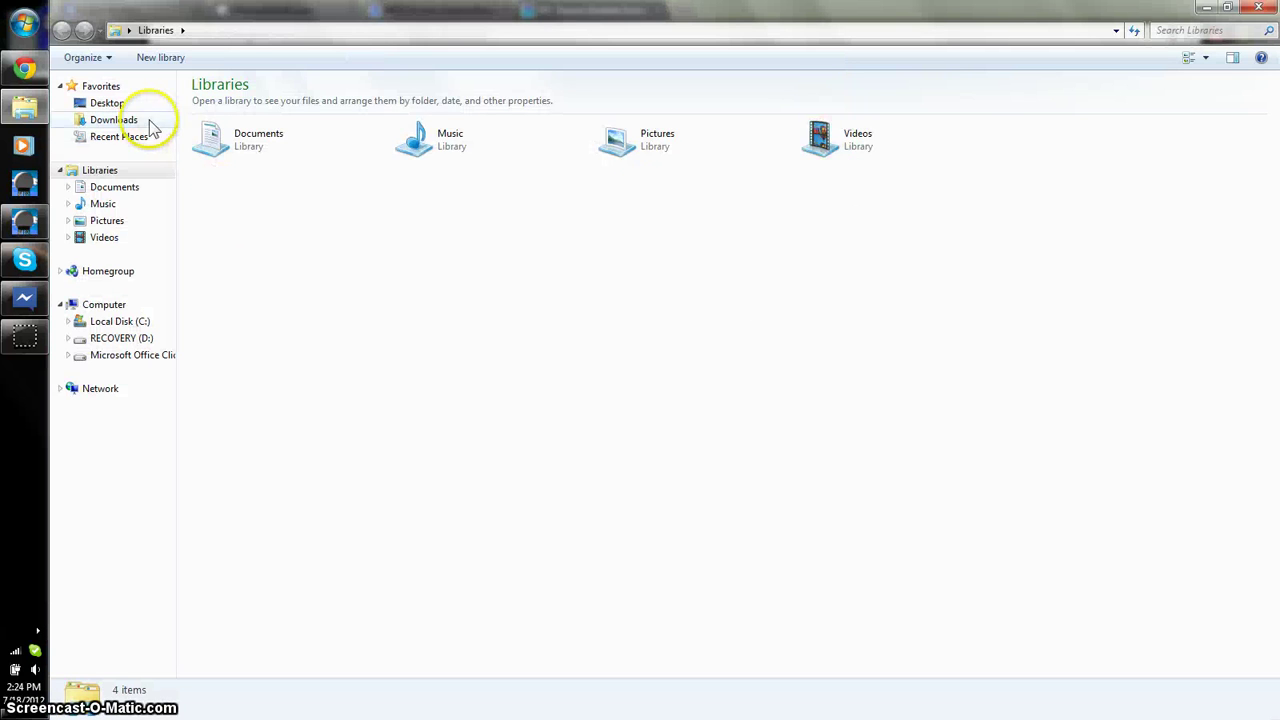
click(140, 121)
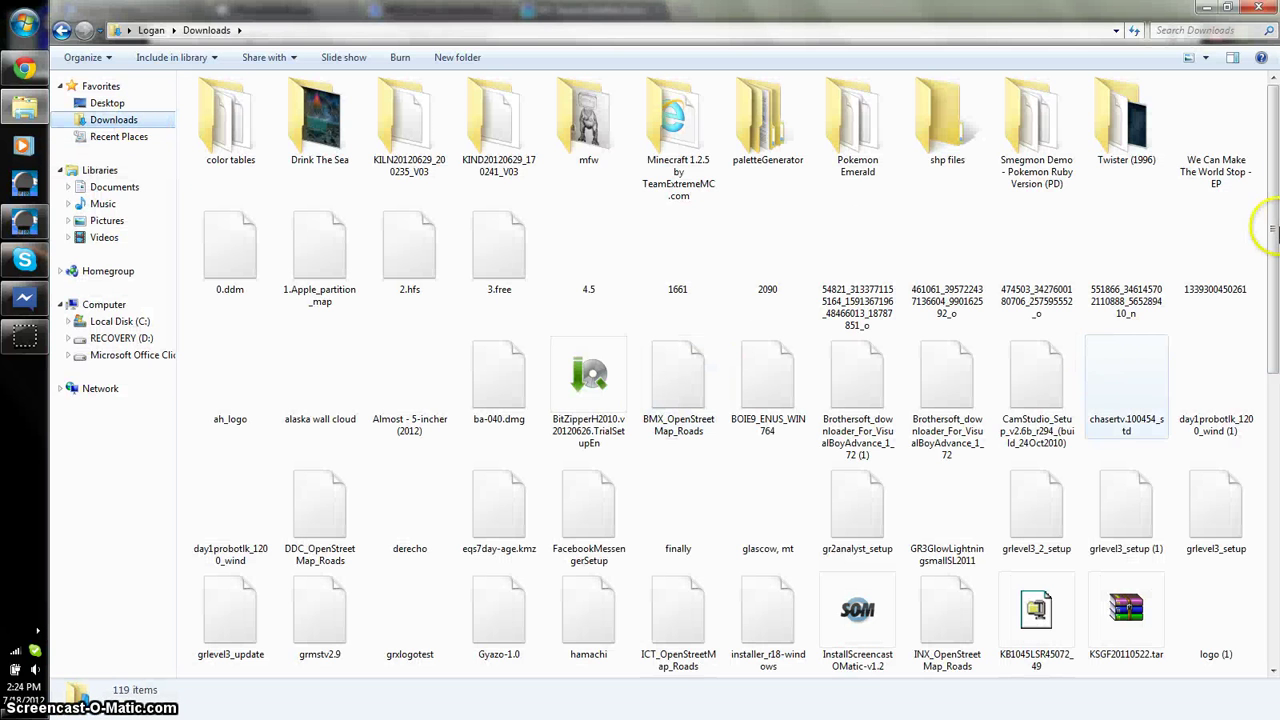
drag(1268, 234, 1268, 306)
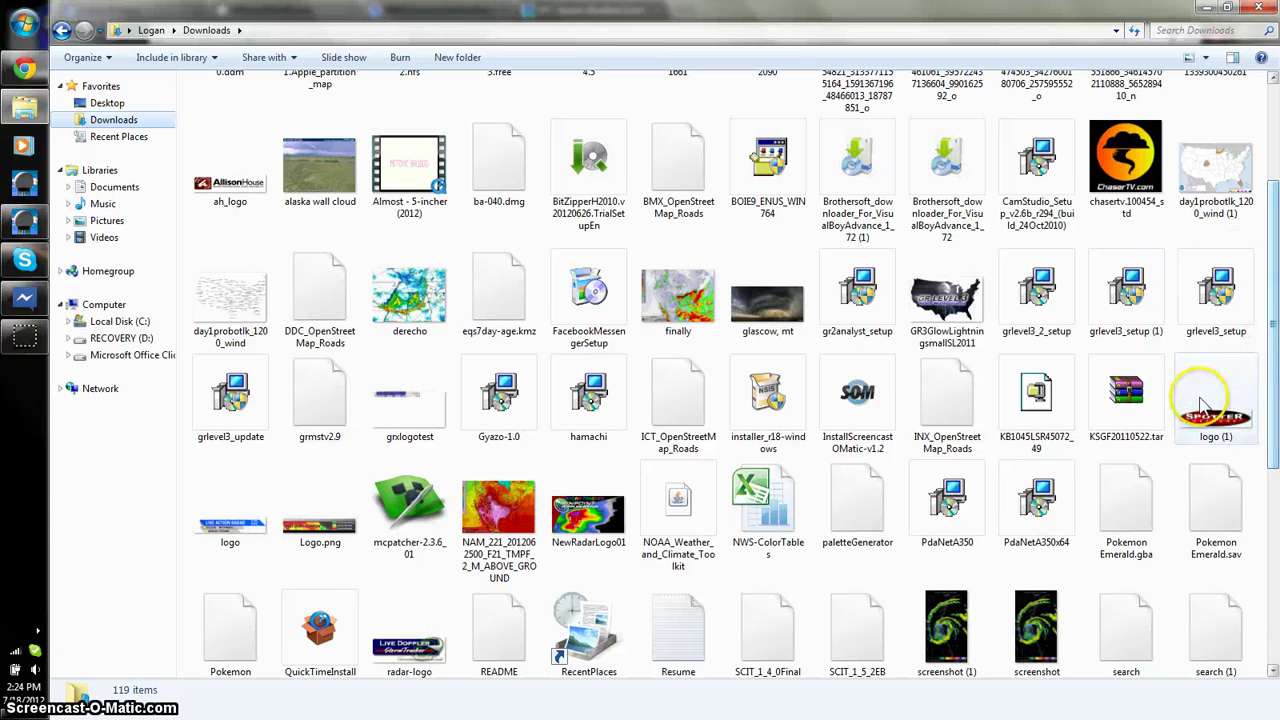
click(1140, 415)
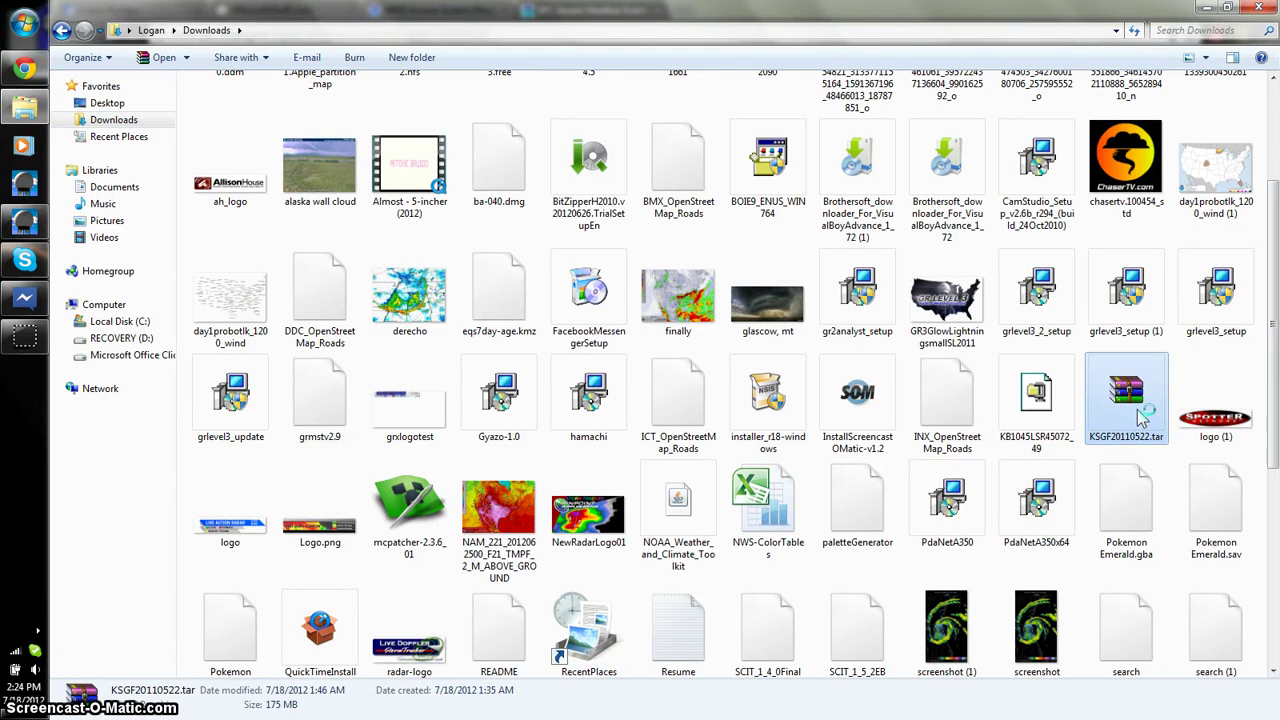
Open KSGF20110522.tar in WinRAR and move its window higher.
double_click(1145, 415)
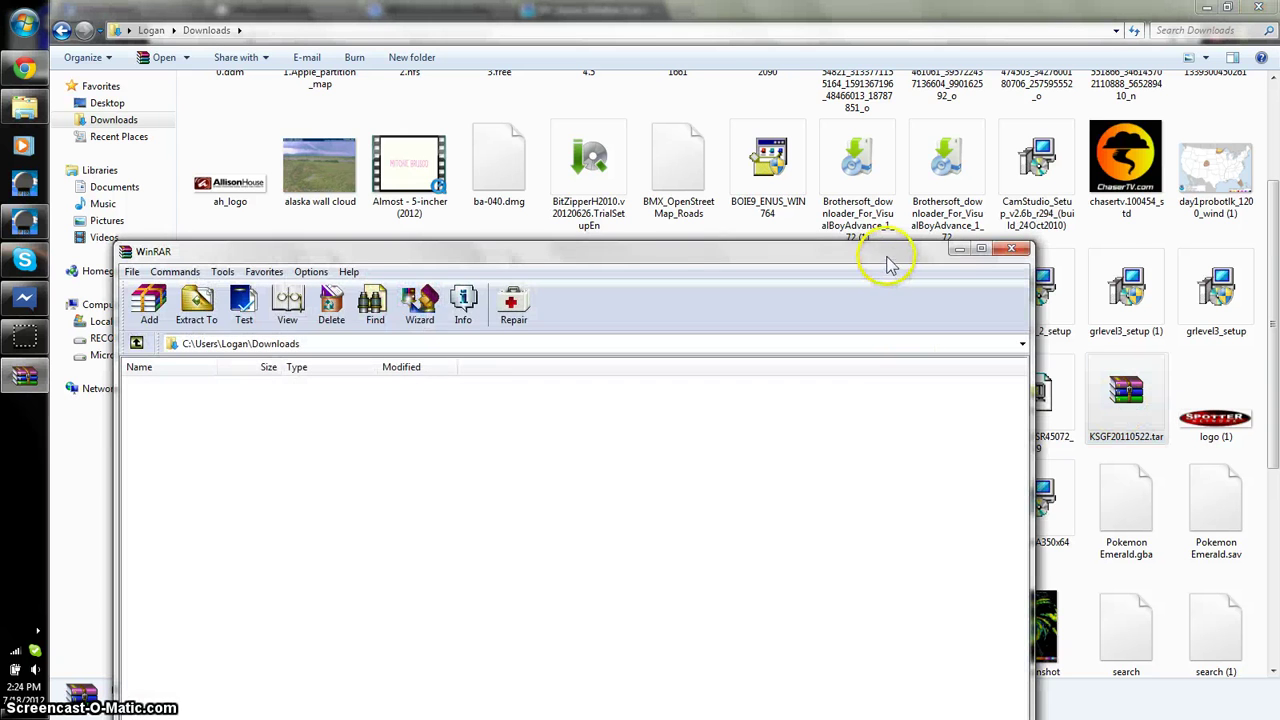
drag(905, 285, 960, 76)
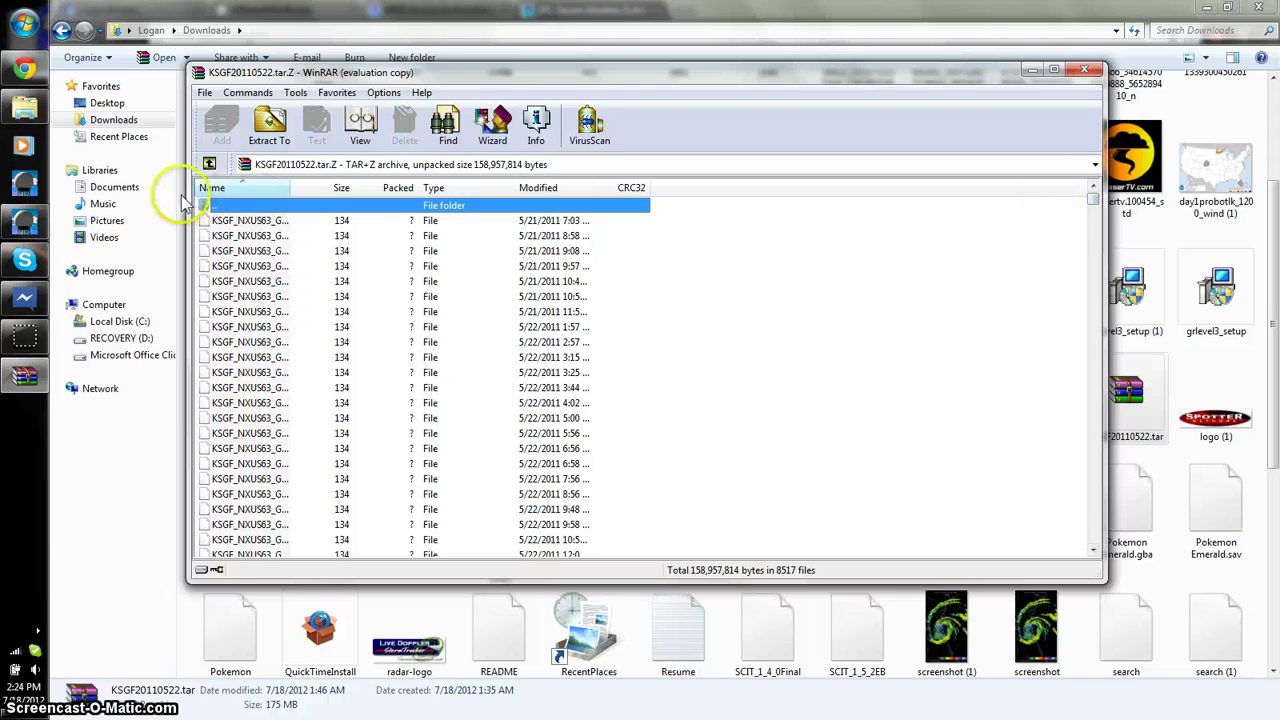
click(28, 228)
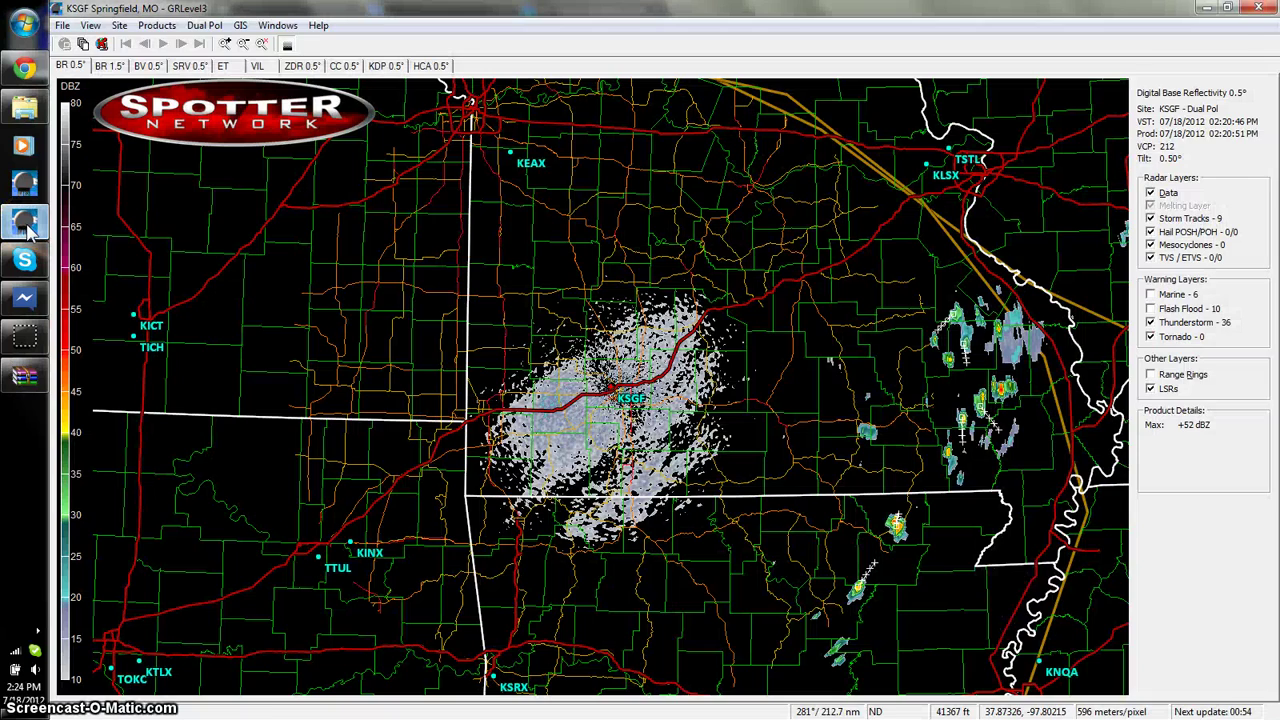
click(28, 228)
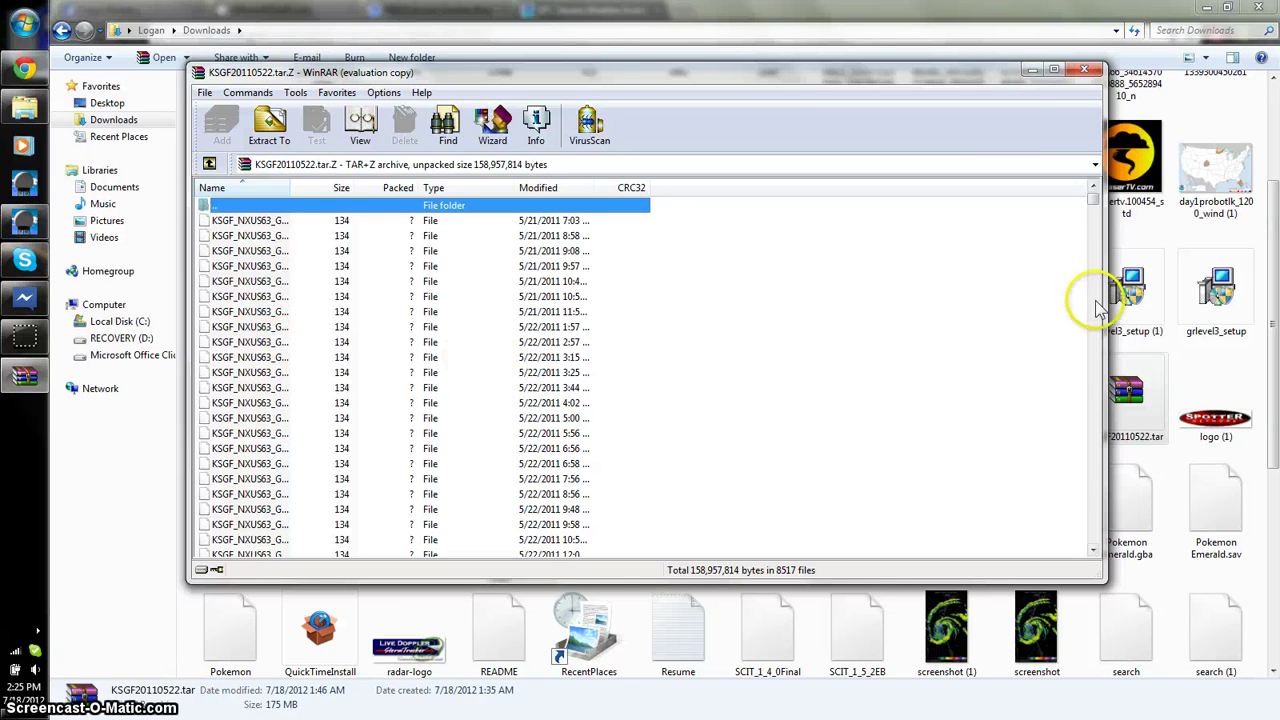
Page through the KSGF_SDUS53 radar files in WinRAR, then return to Downloads.
drag(1095, 205, 1095, 347)
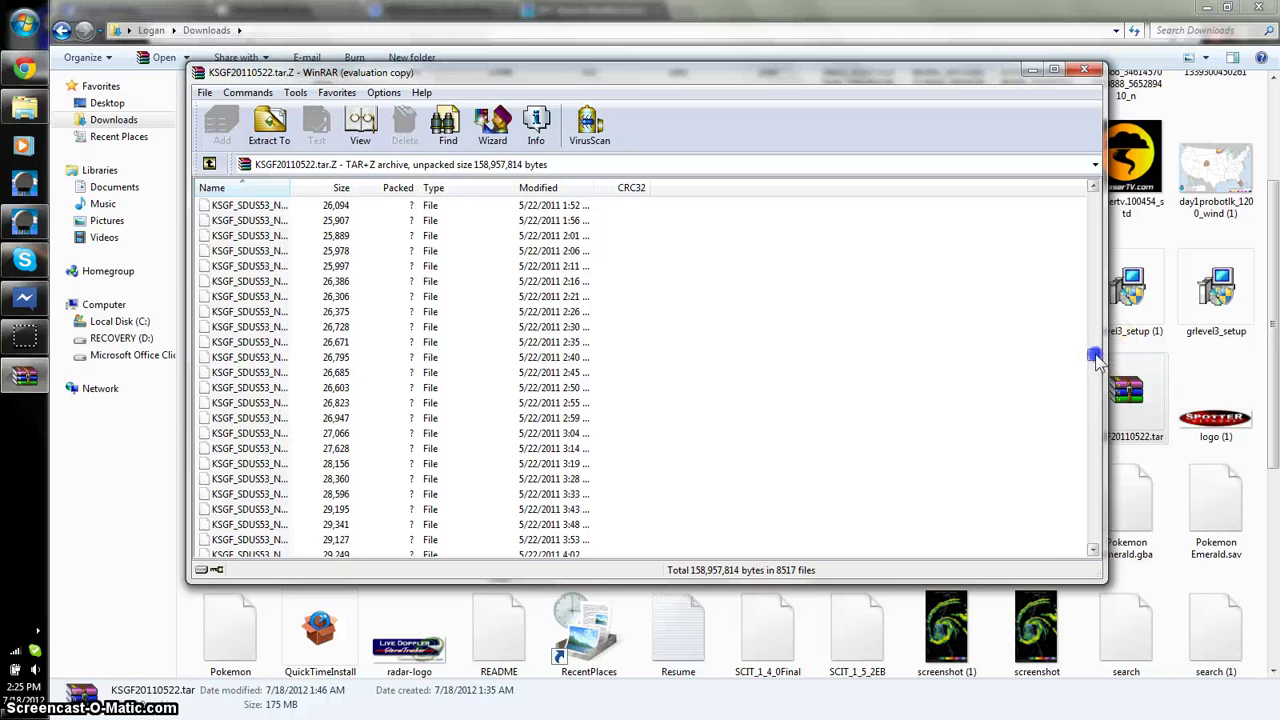
drag(1097, 360, 1094, 354)
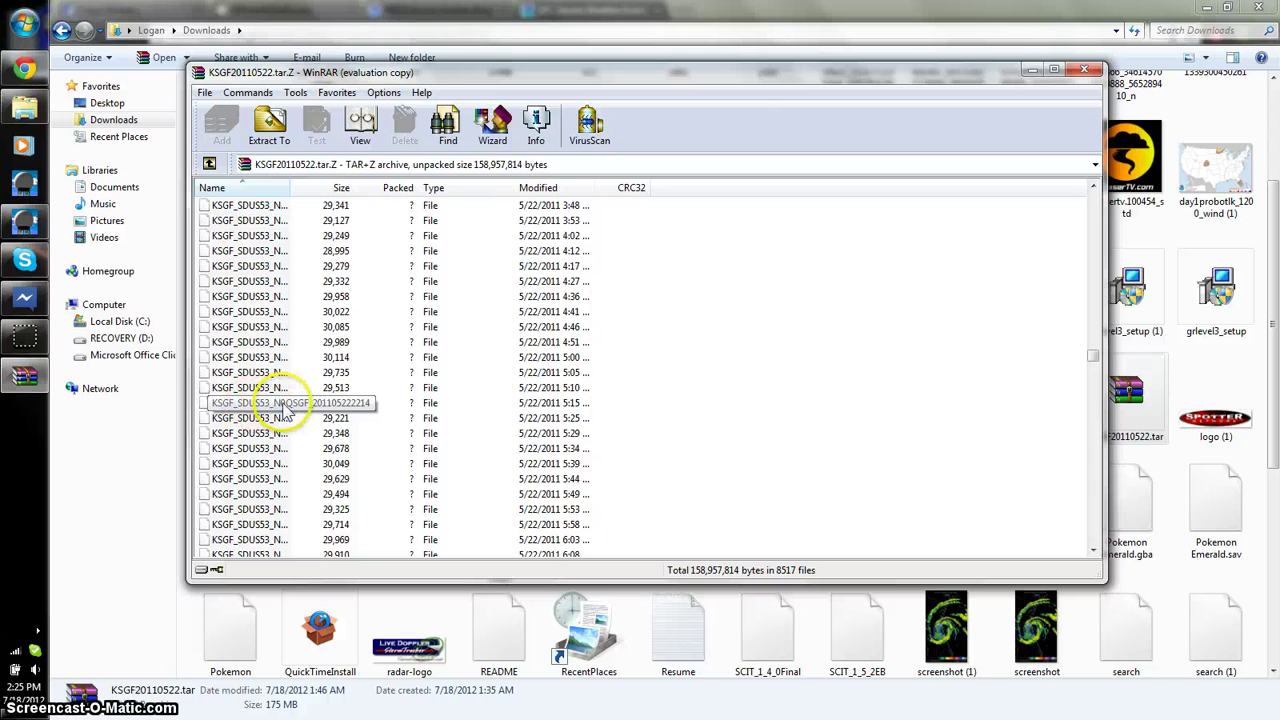
click(1094, 380)
click(1094, 380)
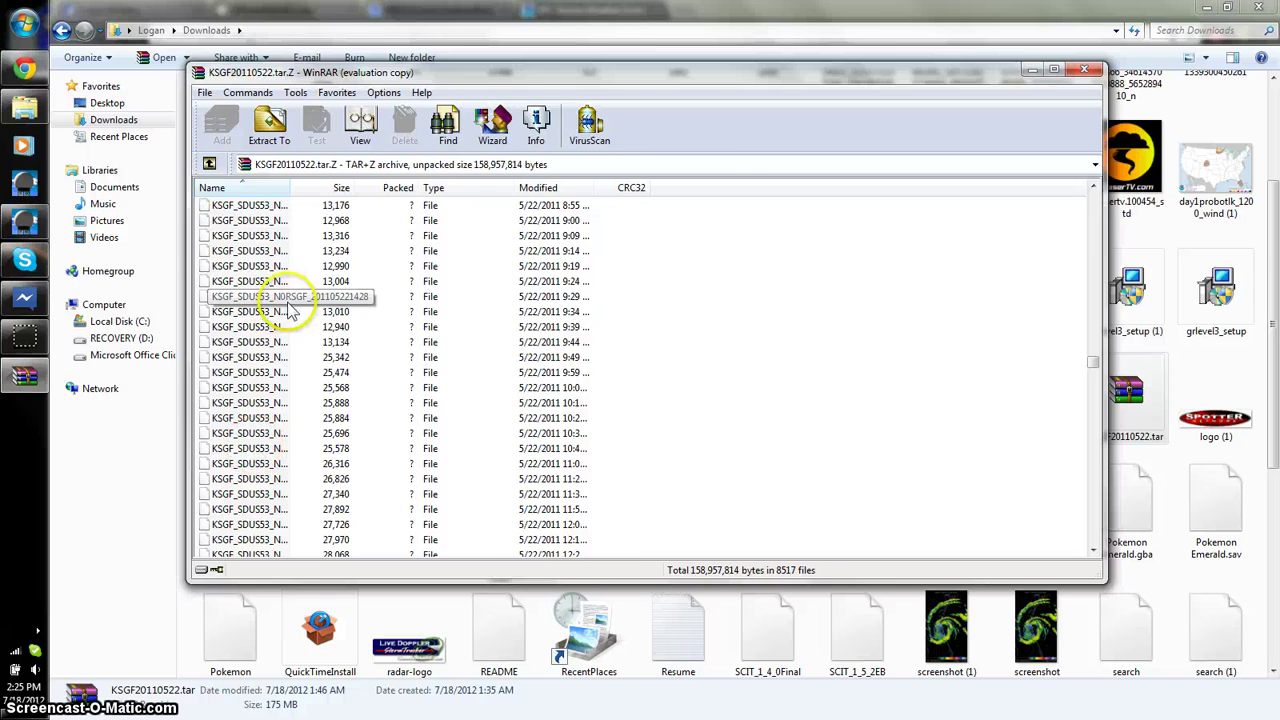
click(24, 106)
Go to the Desktop in Explorer and open the Joplin Archive folder.
click(320, 165)
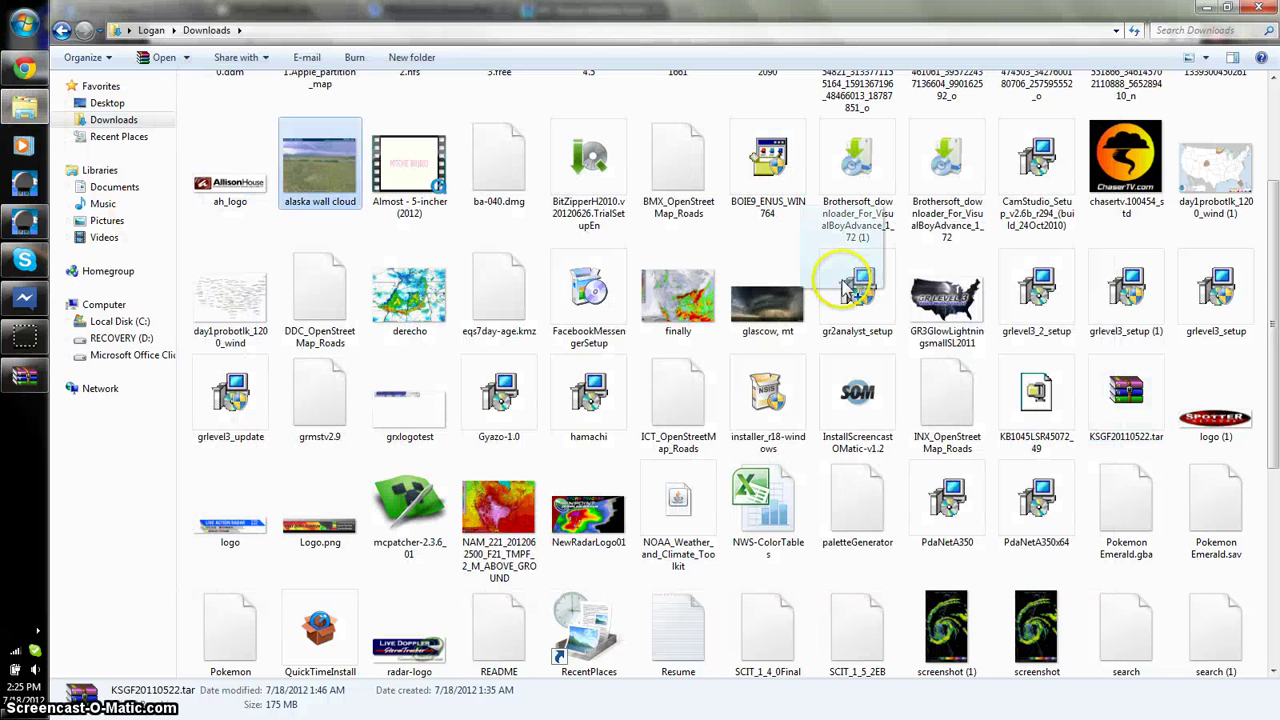
drag(1273, 300, 1272, 100)
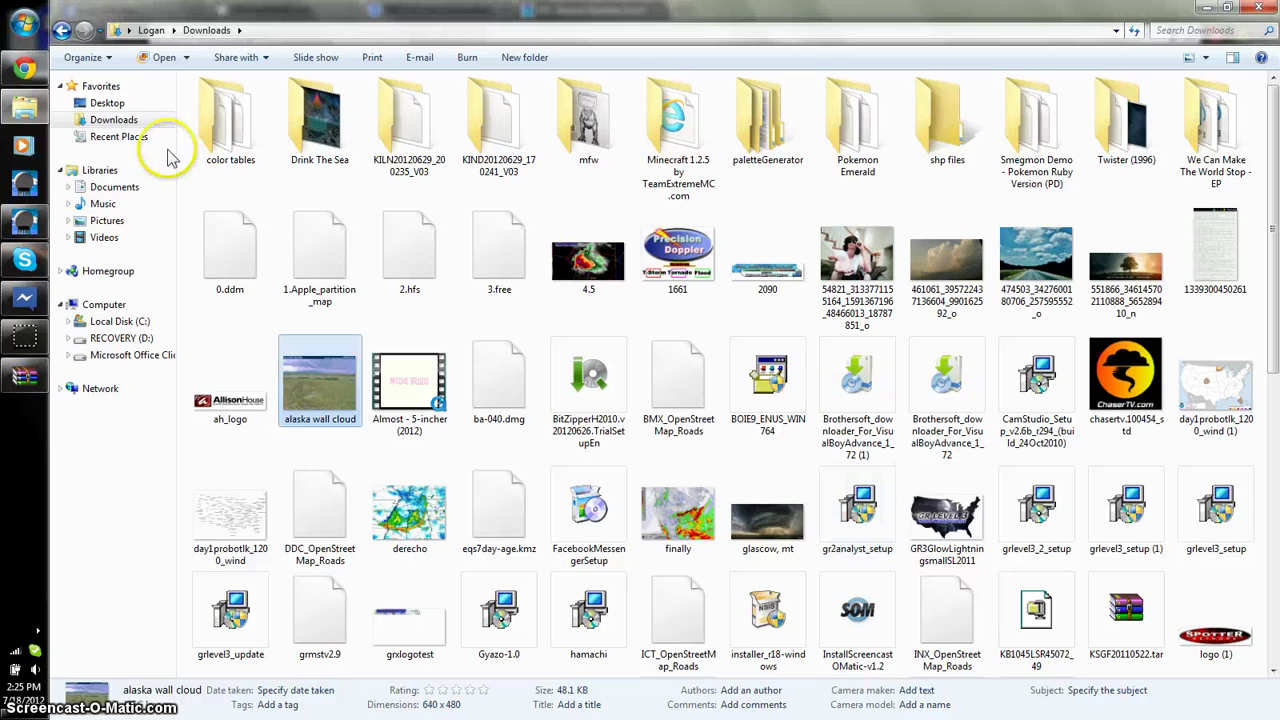
click(112, 122)
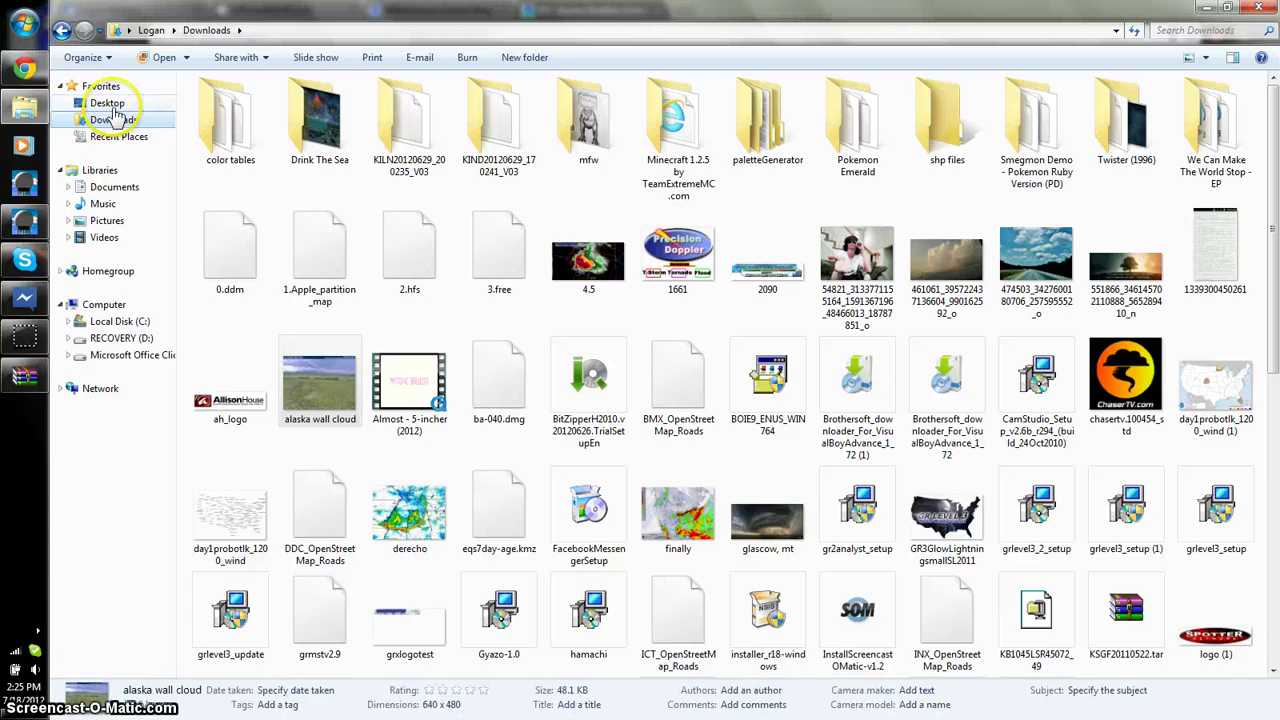
click(106, 104)
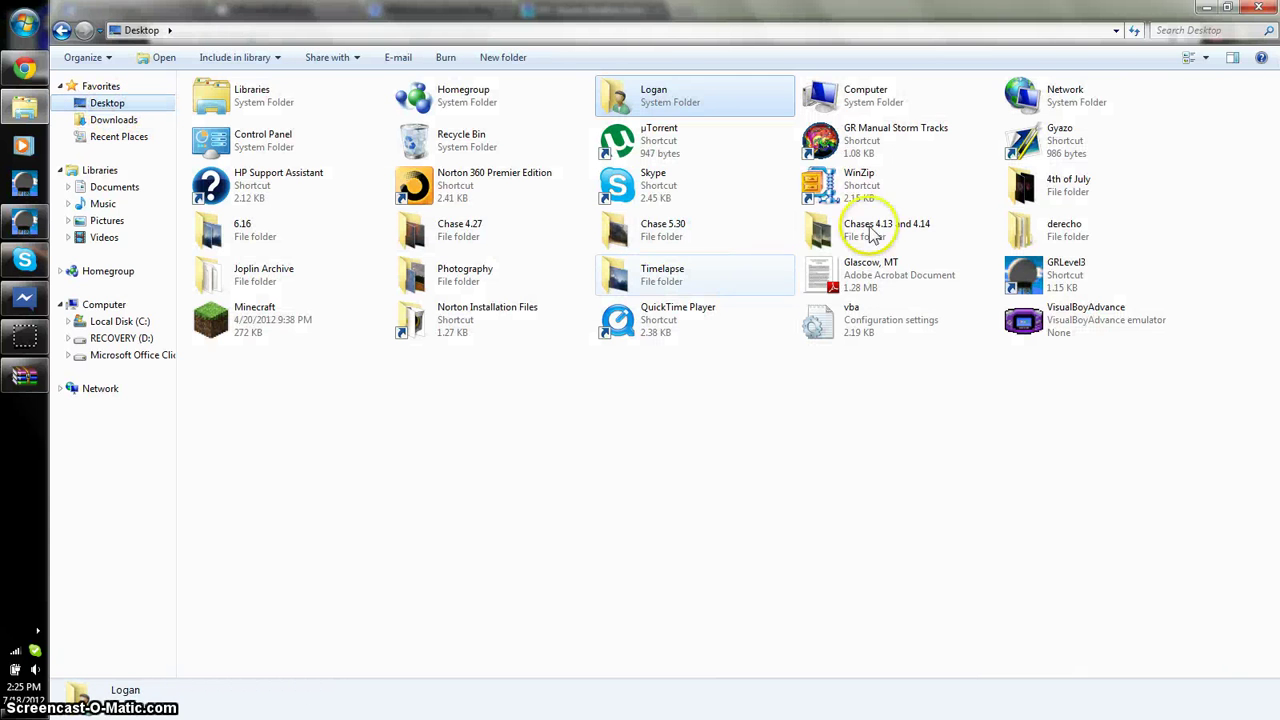
double_click(316, 271)
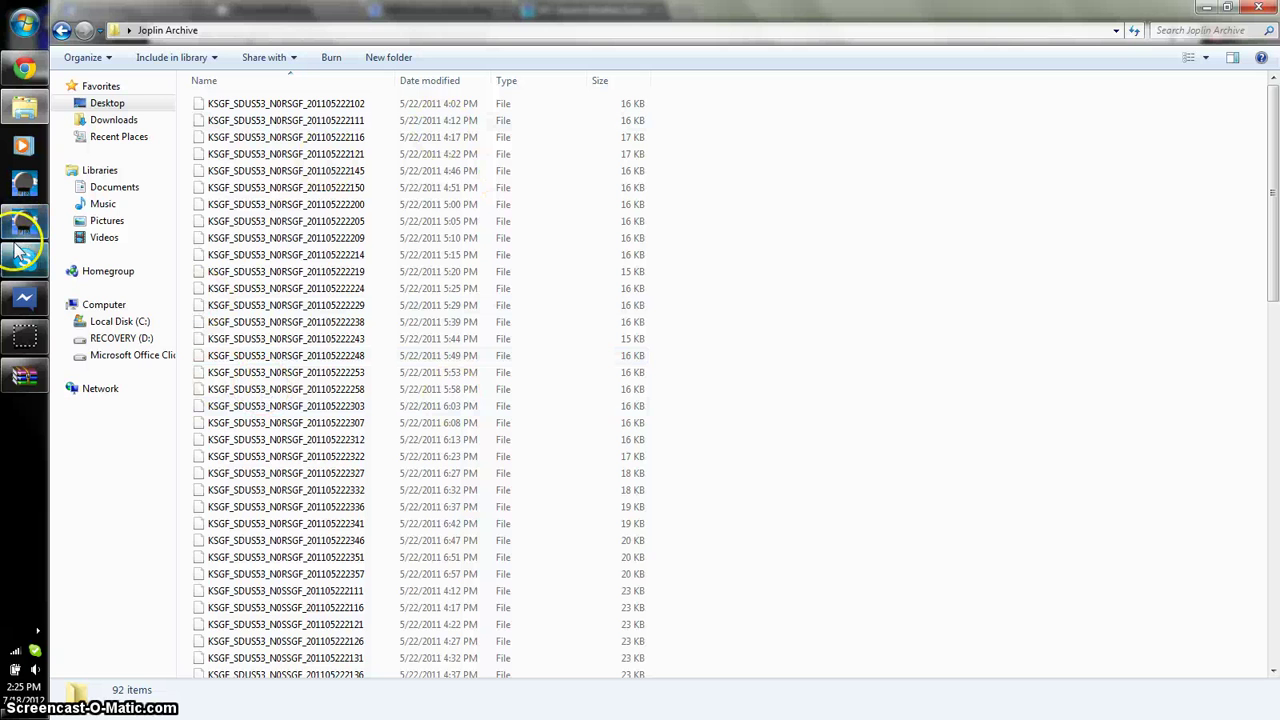
Drag eleven SDUS53 radar files from the WinRAR archive into Joplin Archive, then close WinRAR.
mouse_move(24, 289)
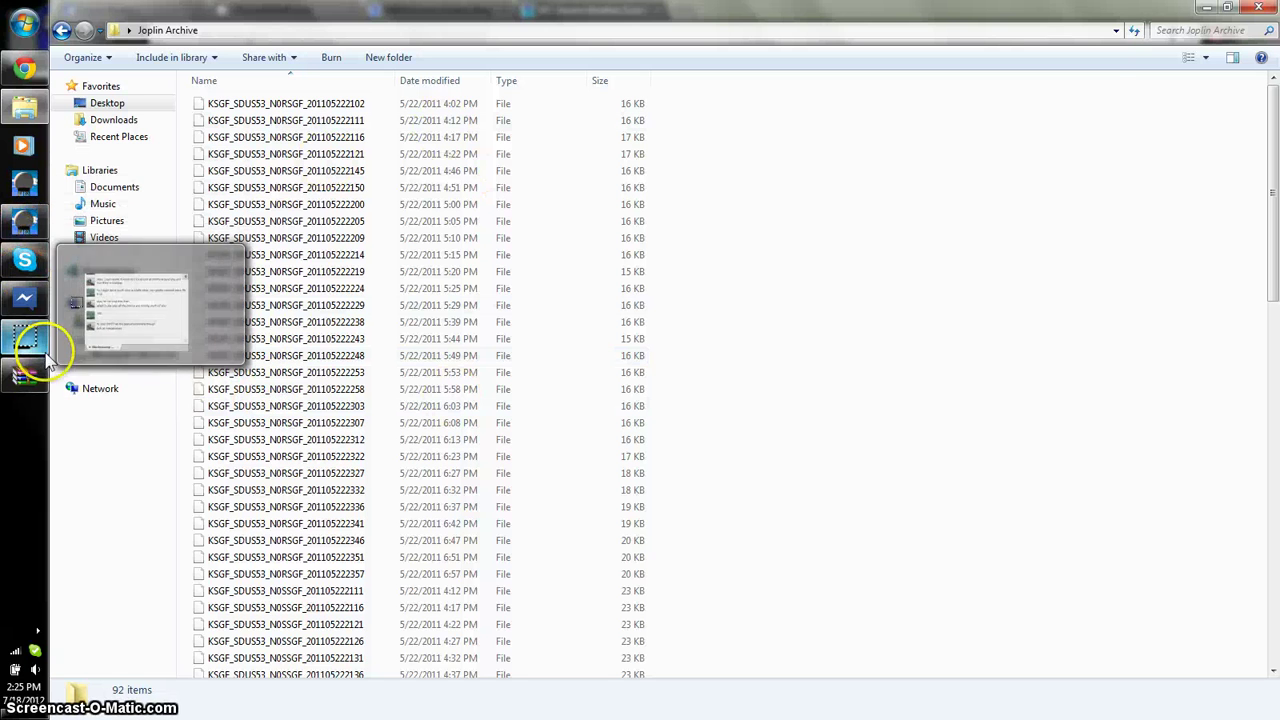
click(24, 375)
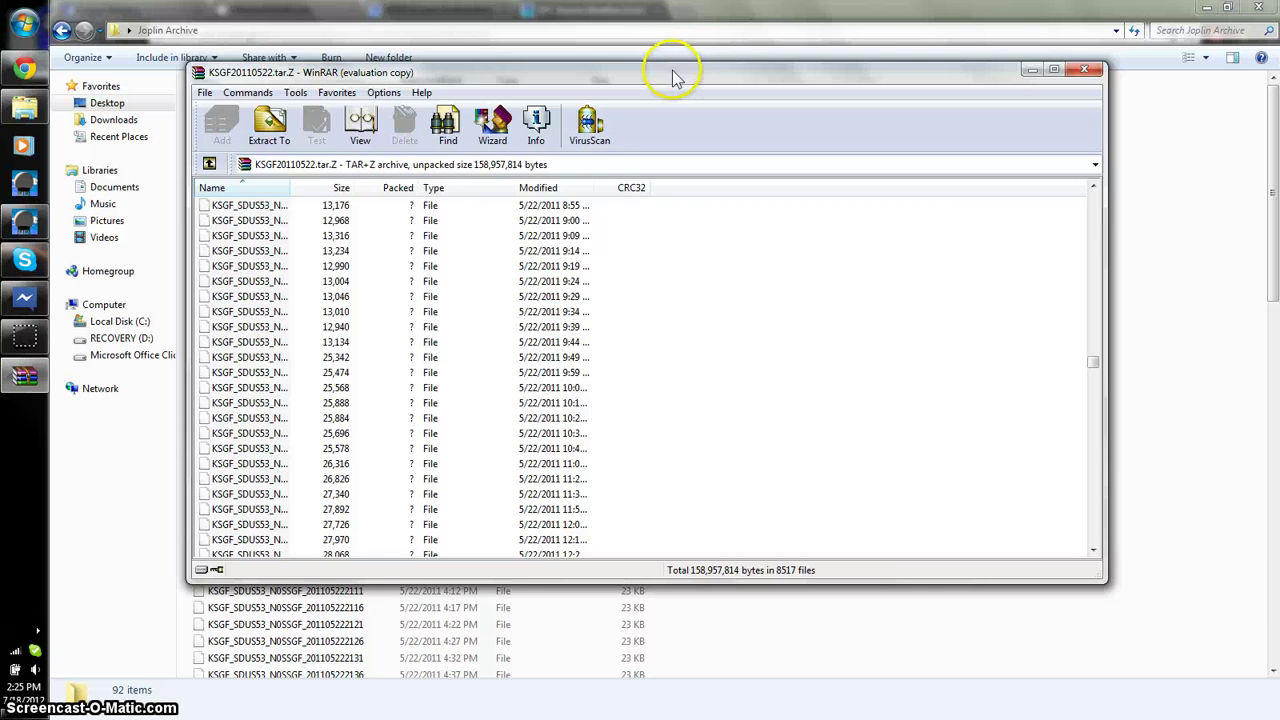
drag(672, 62, 901, 80)
click(668, 270)
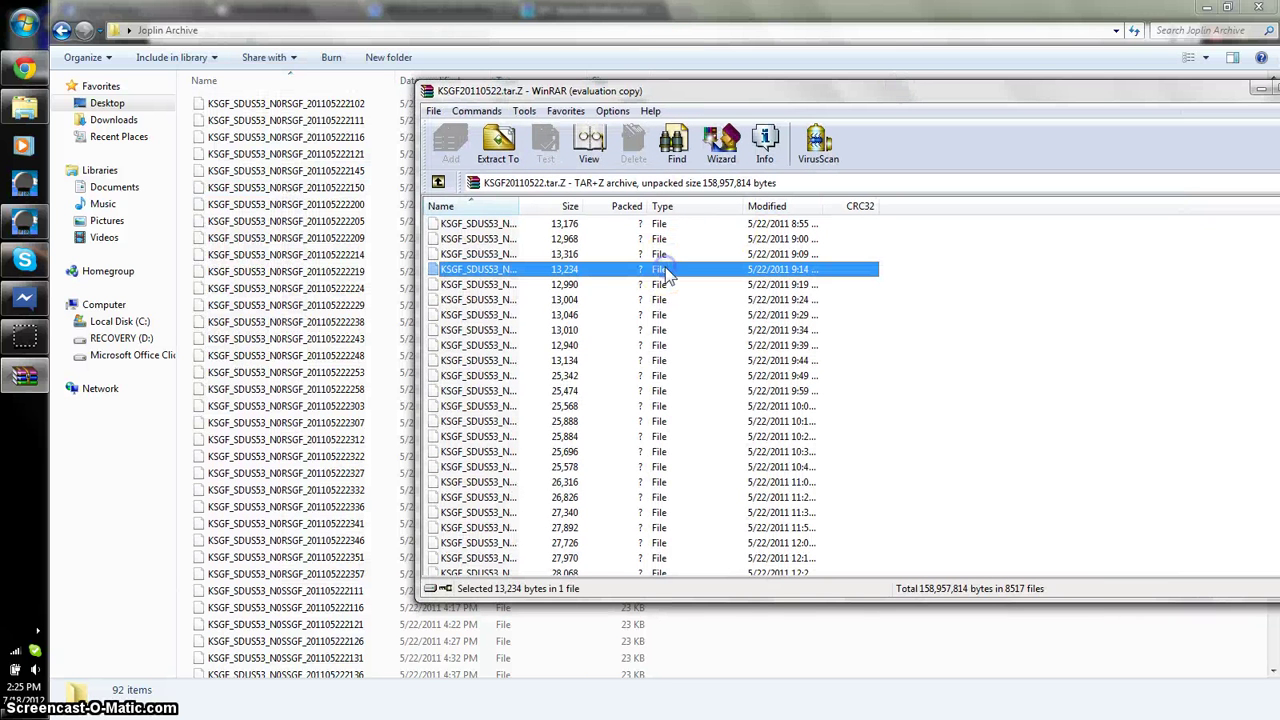
key(shift+Down)
key(shift+Down)
key(shift+Down)
key(shift+Down)
key(shift+Down)
key(shift+Down)
key(shift+Down)
key(shift+Down)
key(shift+Down)
key(shift+Down)
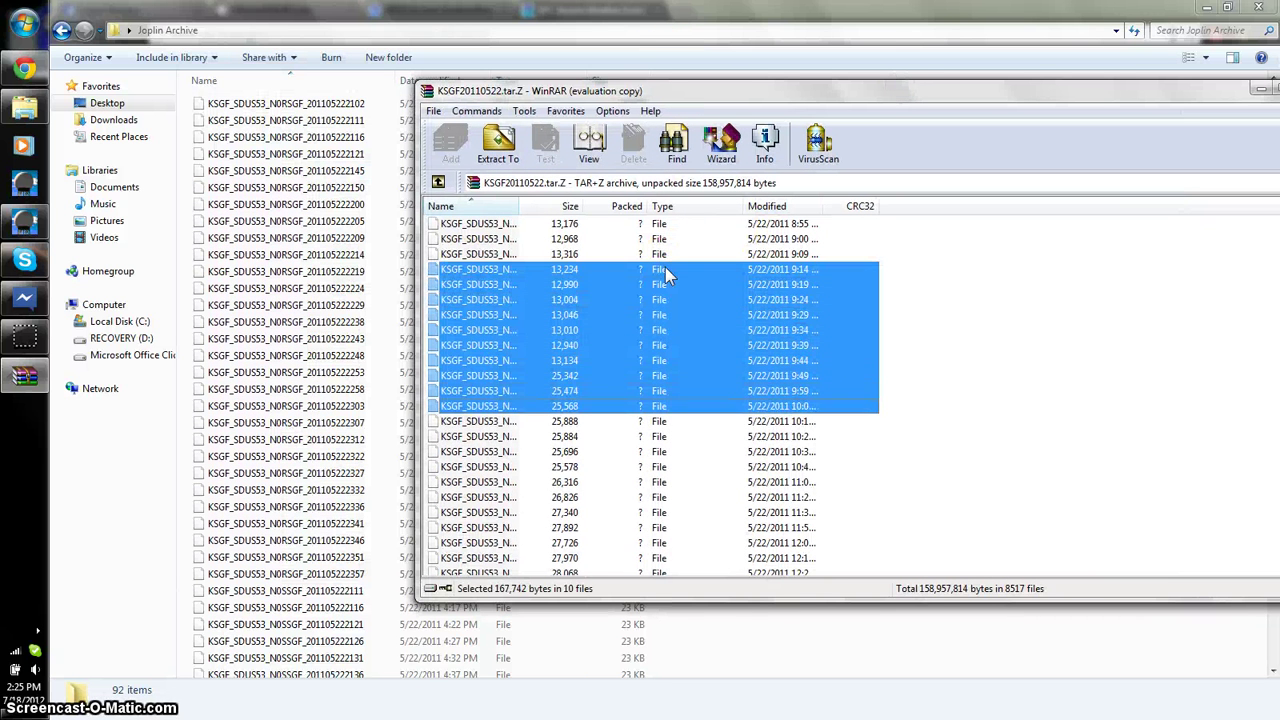
drag(662, 315, 383, 362)
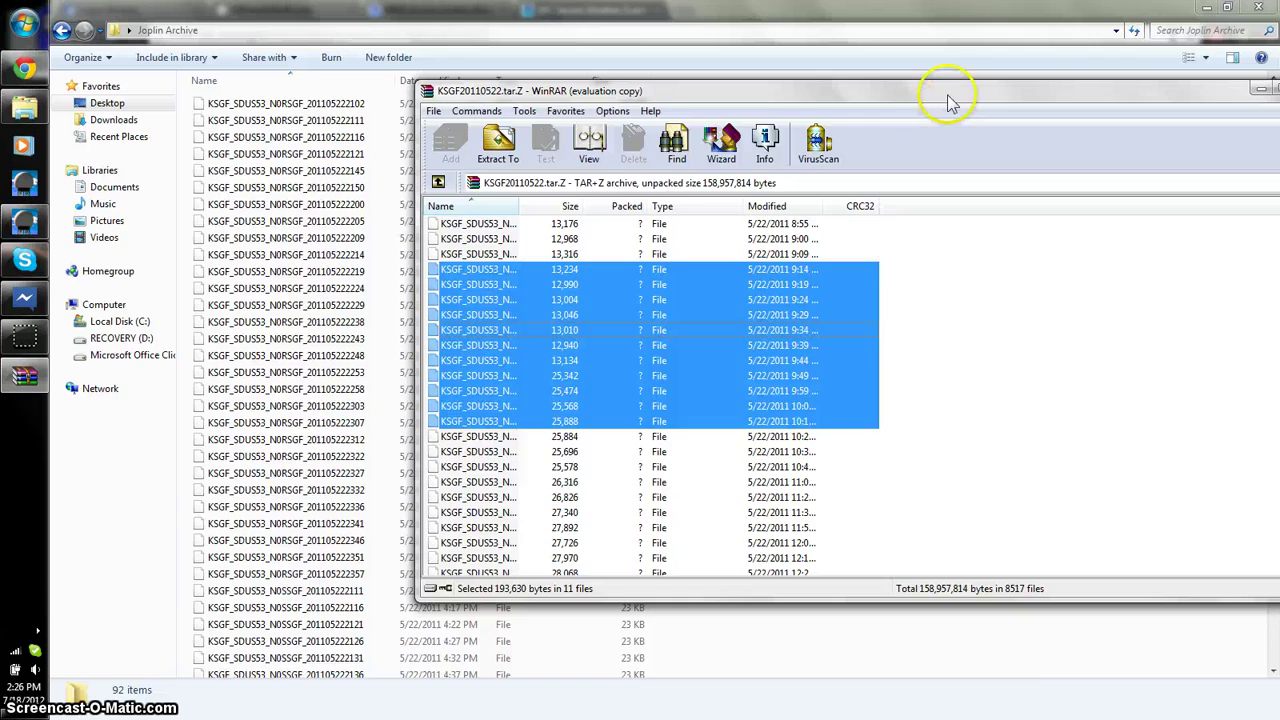
drag(950, 100, 652, 165)
click(1019, 153)
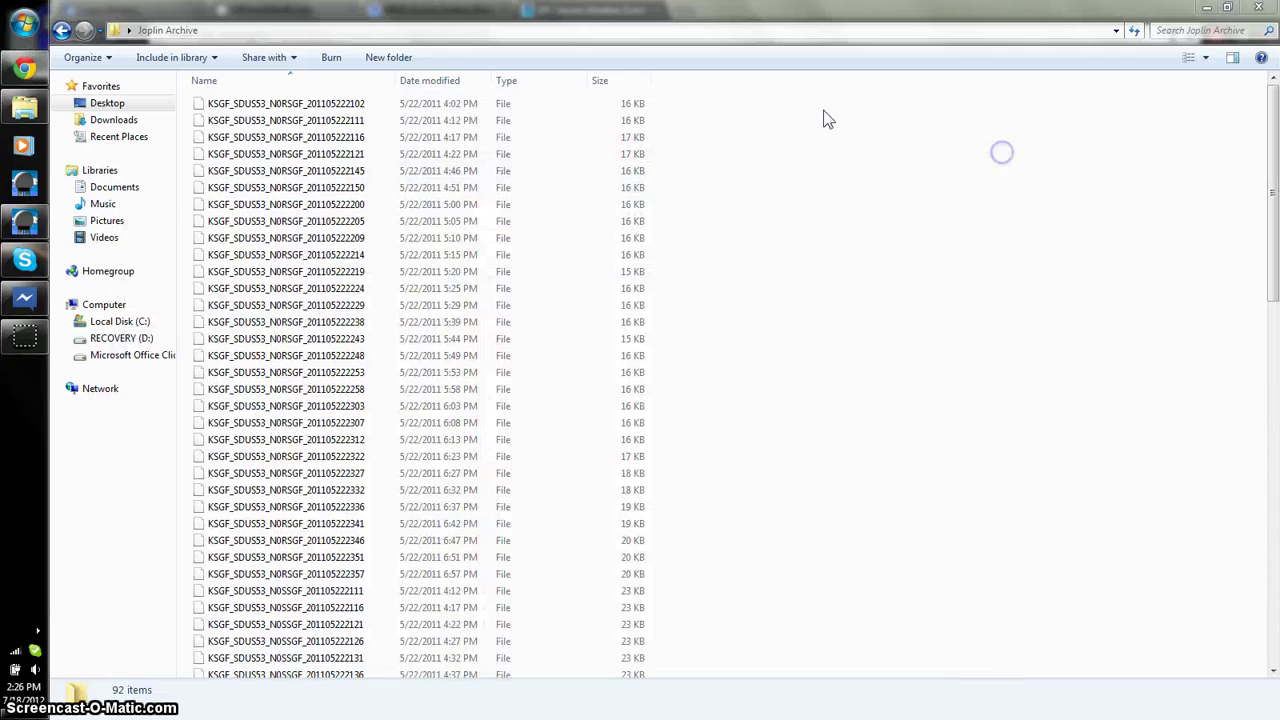
Select all 92 Joplin Archive files and drag them onto a windowed GRLevel3 display.
click(38, 226)
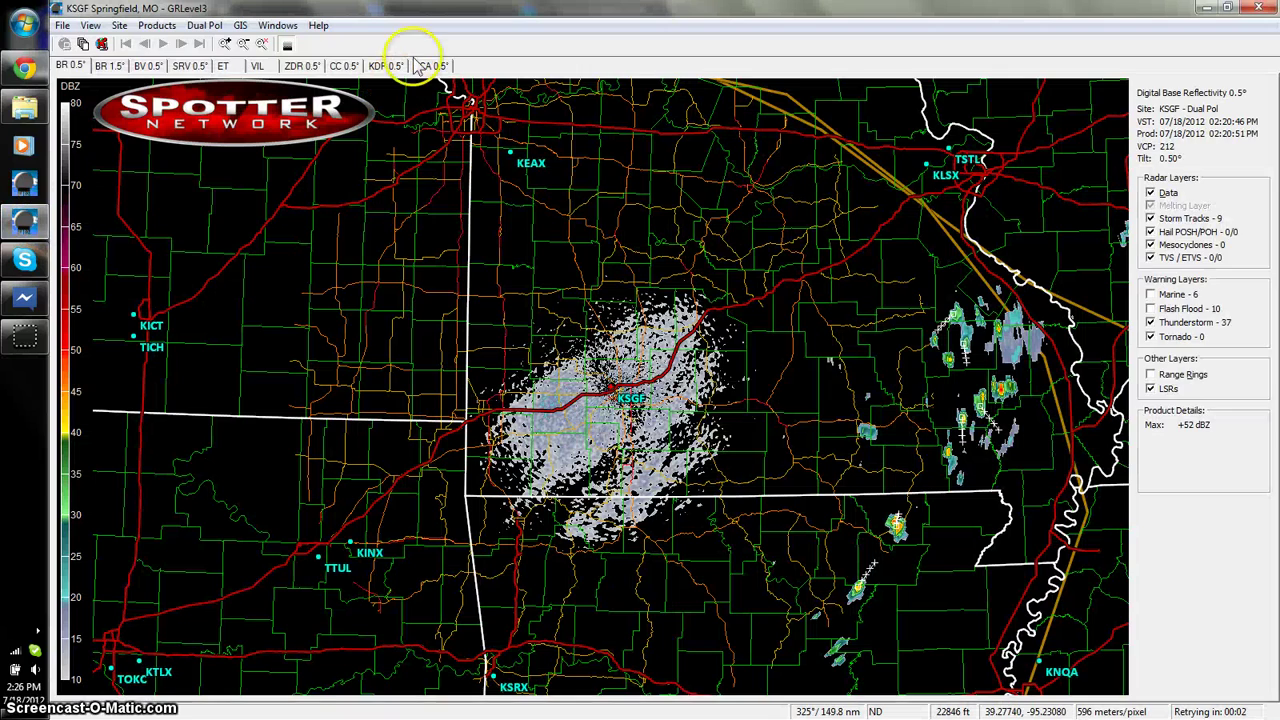
drag(510, 12, 717, 86)
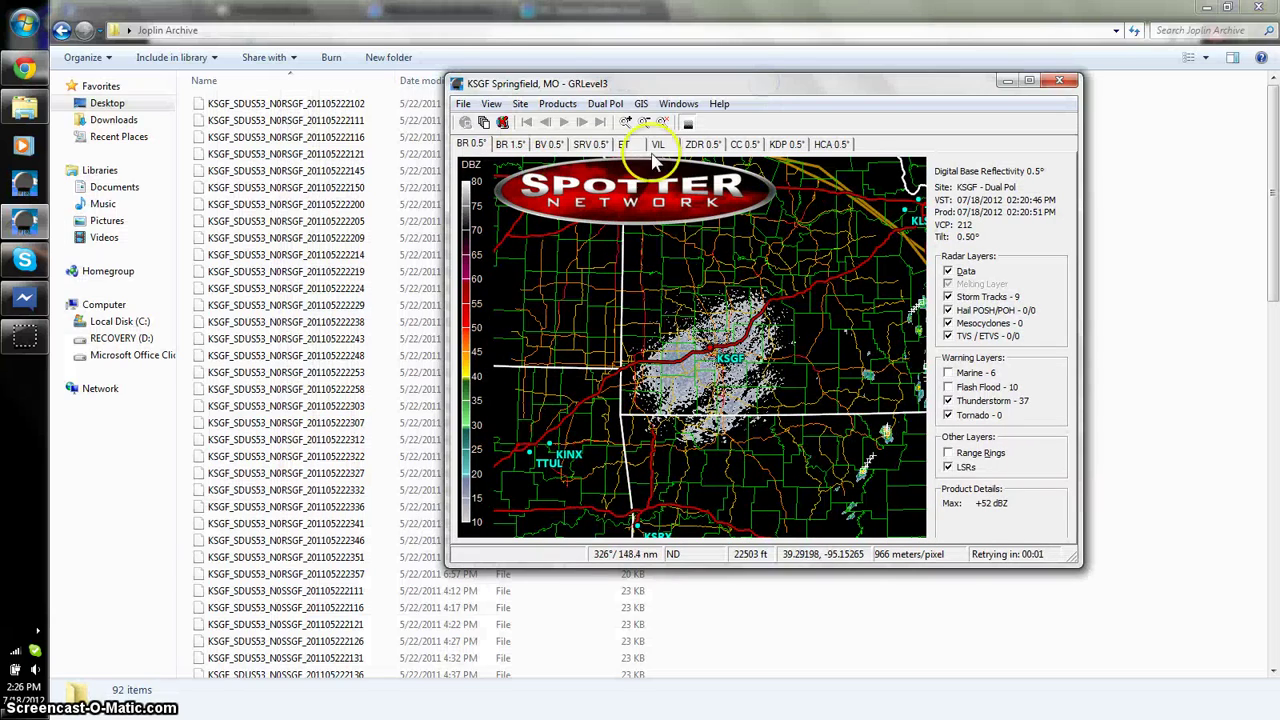
click(377, 110)
key(shift+Down)
key(shift+Down)
key(shift+Down)
key(shift+Down)
key(shift+Down)
key(shift+Down)
key(shift+Down)
key(shift+Down)
key(shift+Down)
key(shift+Down)
key(shift+Down)
key(shift+Down)
key(shift+Down)
key(shift+Down)
key(shift+Down)
key(shift+Down)
key(shift+Down)
key(shift+Down)
key(shift+Down)
key(shift+Down)
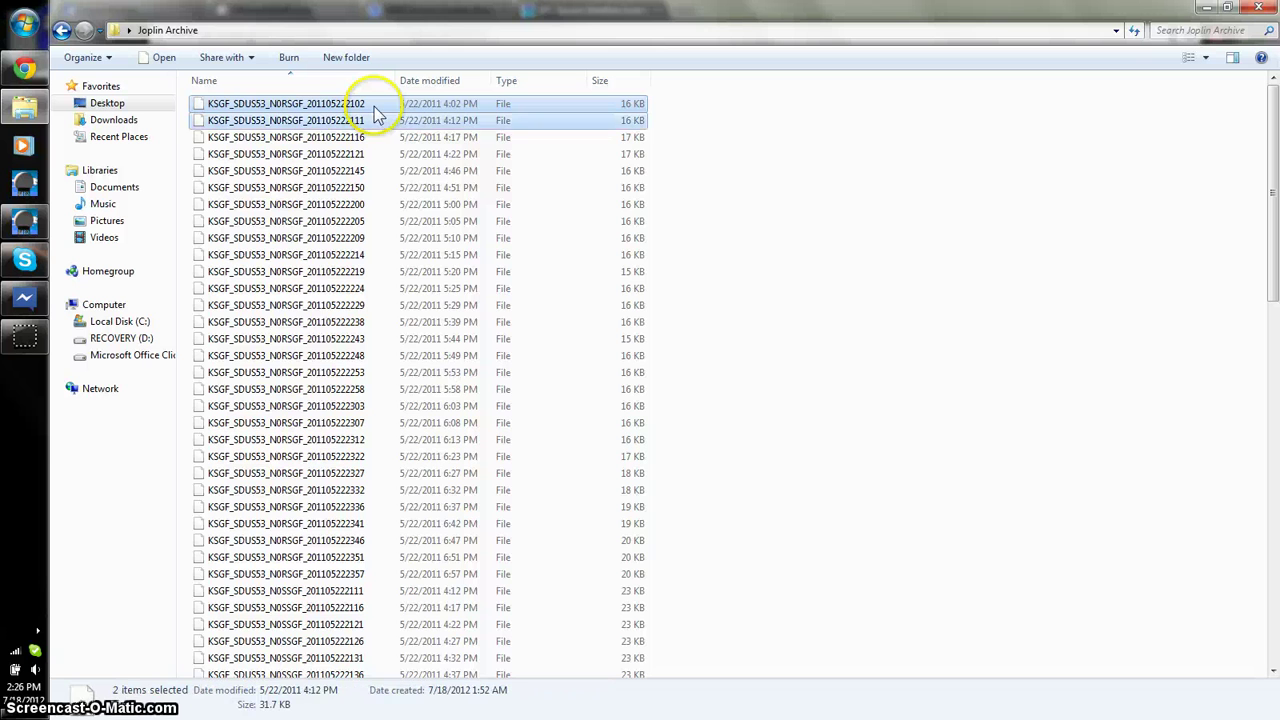
key(shift+Down)
key(shift+Down)
key(shift+Down)
key(shift+Down)
key(shift+Down)
key(shift+Down)
key(shift+Down)
key(shift+Down)
key(shift+Down)
key(shift+Down)
key(shift+Down)
key(shift+Down)
key(shift+Down)
key(shift+Down)
key(shift+Down)
key(shift+Down)
key(shift+Down)
key(shift+Down)
key(shift+Down)
key(shift+Down)
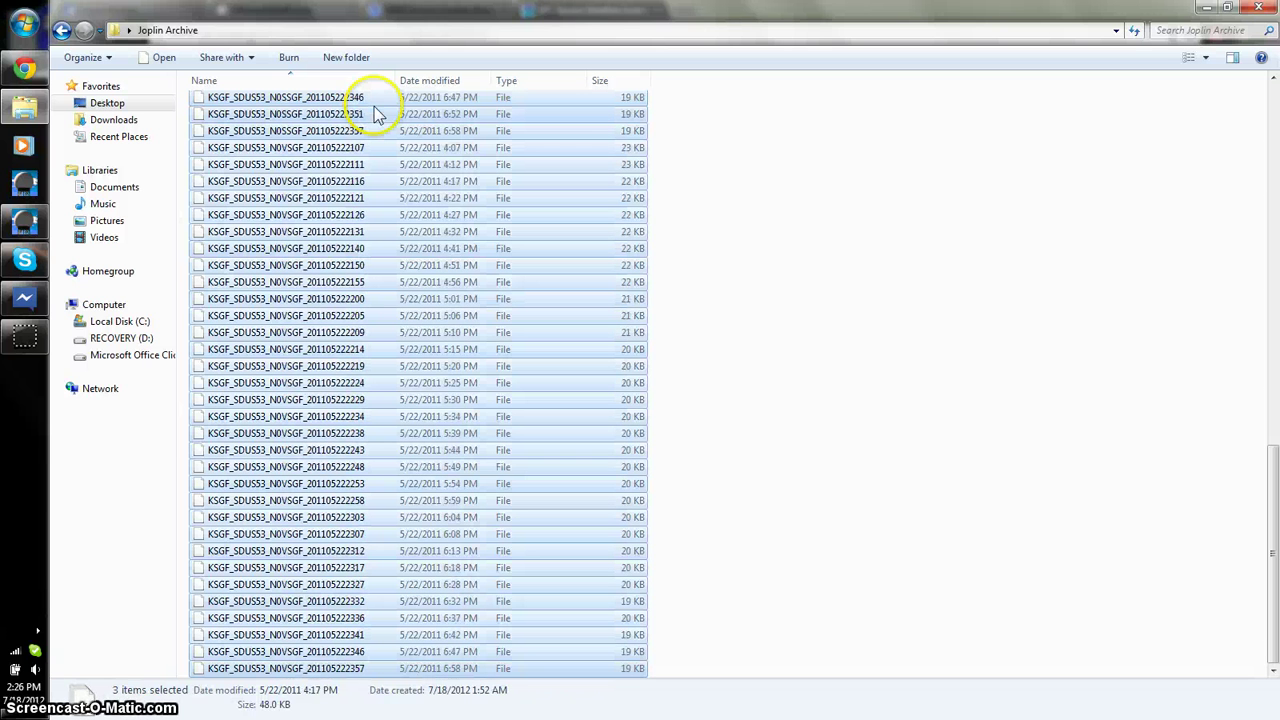
key(shift+Down)
key(shift+Down)
key(shift+Down)
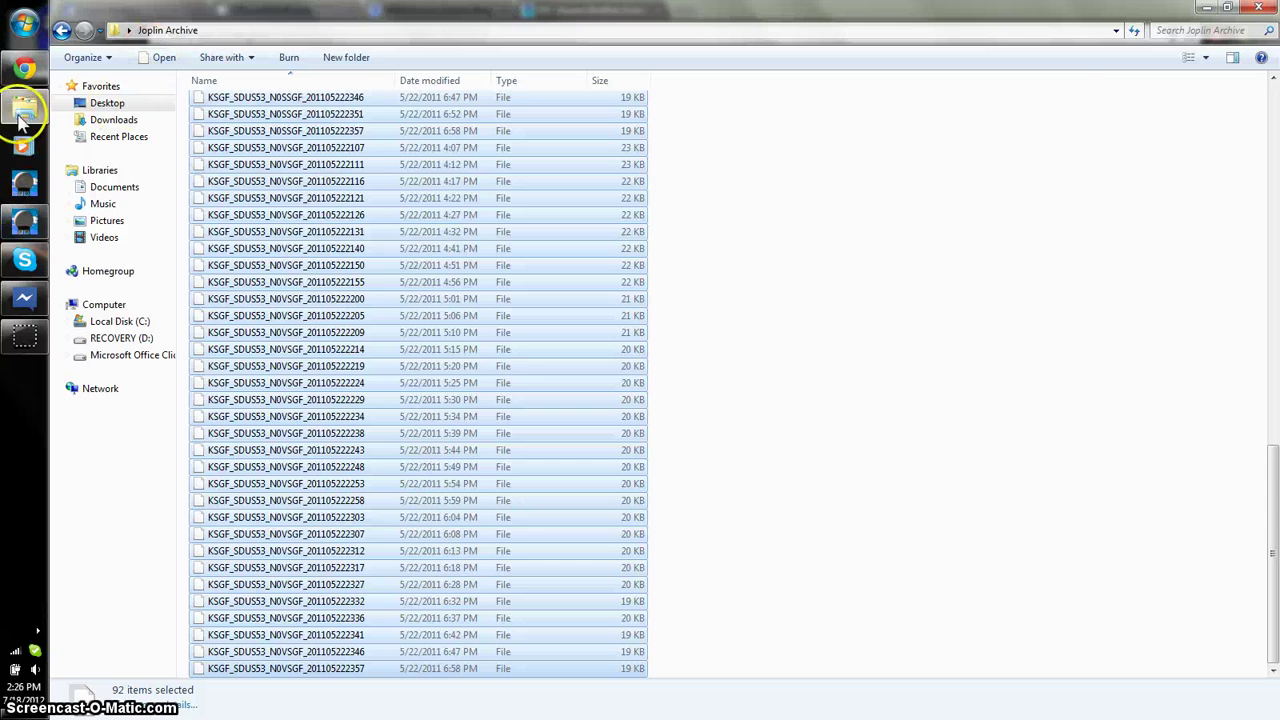
click(24, 221)
drag(349, 297, 617, 352)
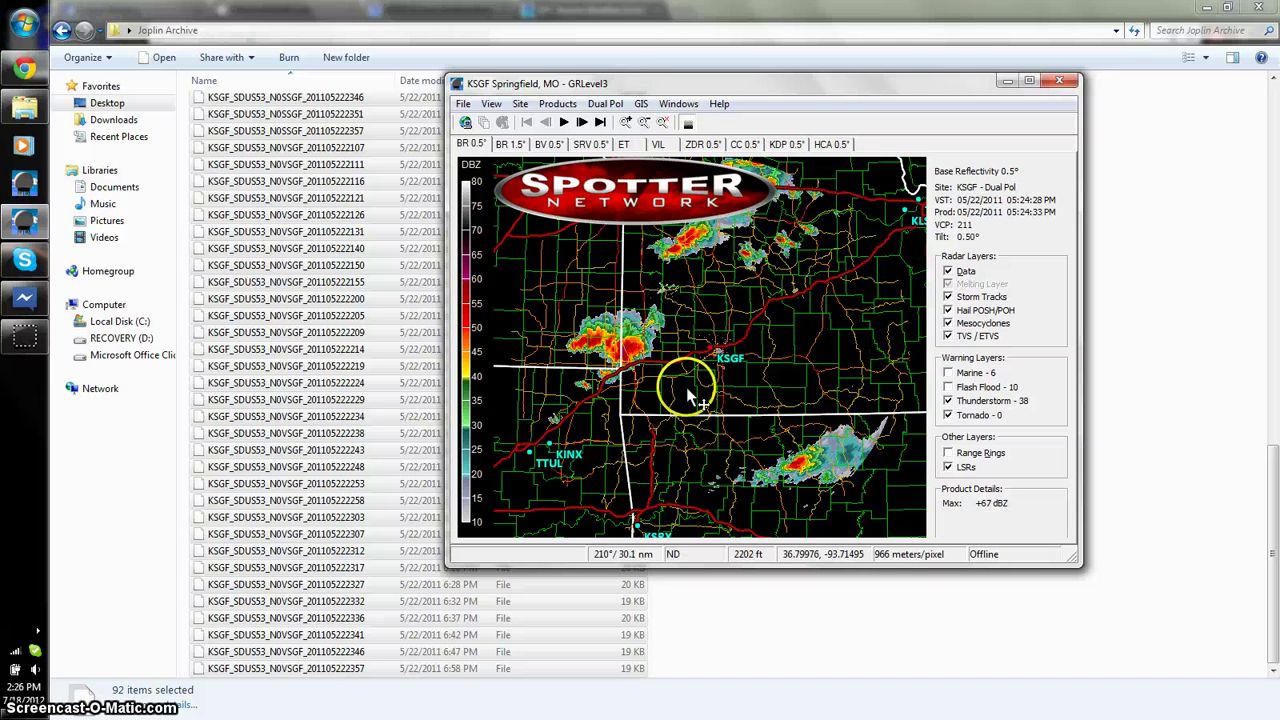
Maximize GRLevel3 and zoom the map in on the Joplin storm.
double_click(719, 86)
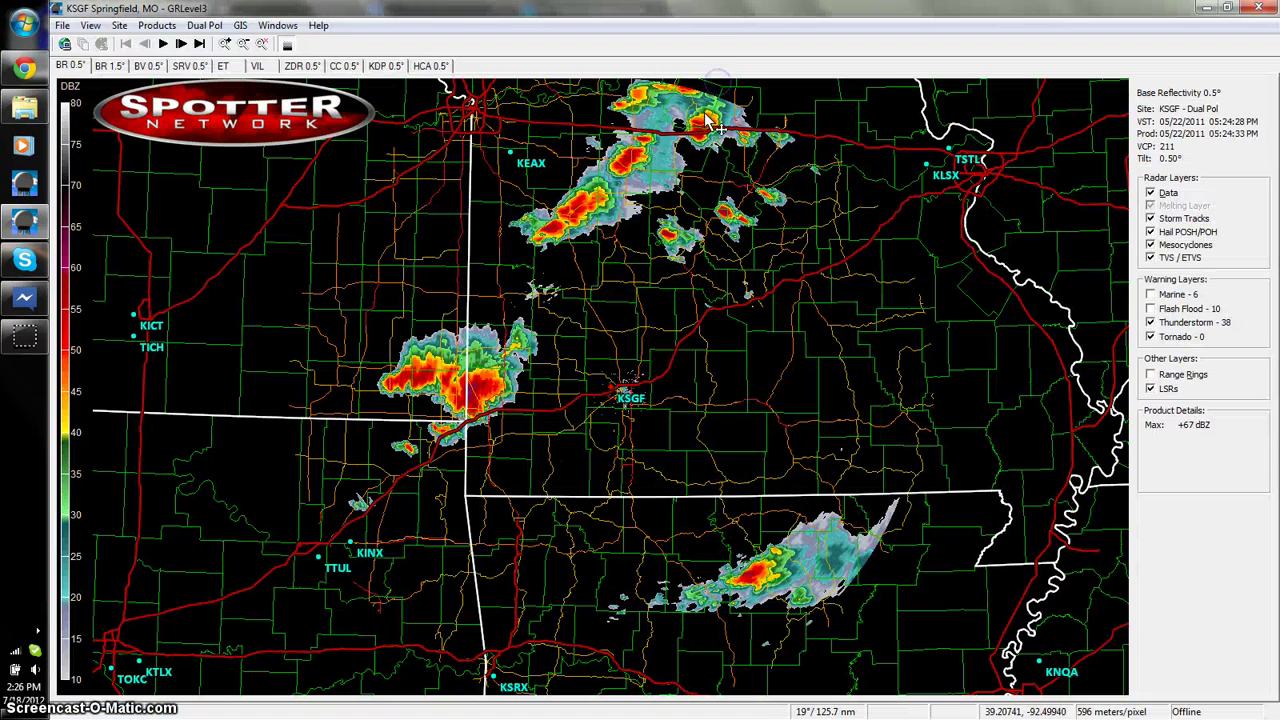
click(225, 44)
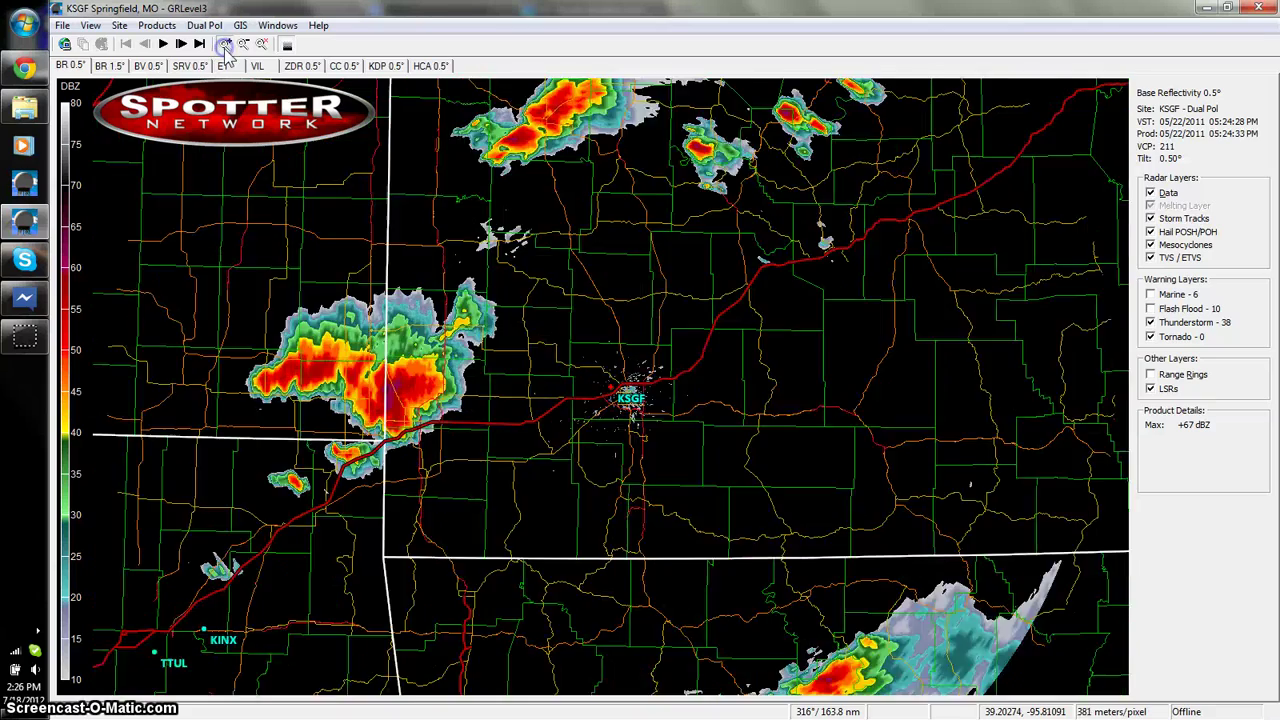
click(225, 44)
scroll(560, 305, up, 3)
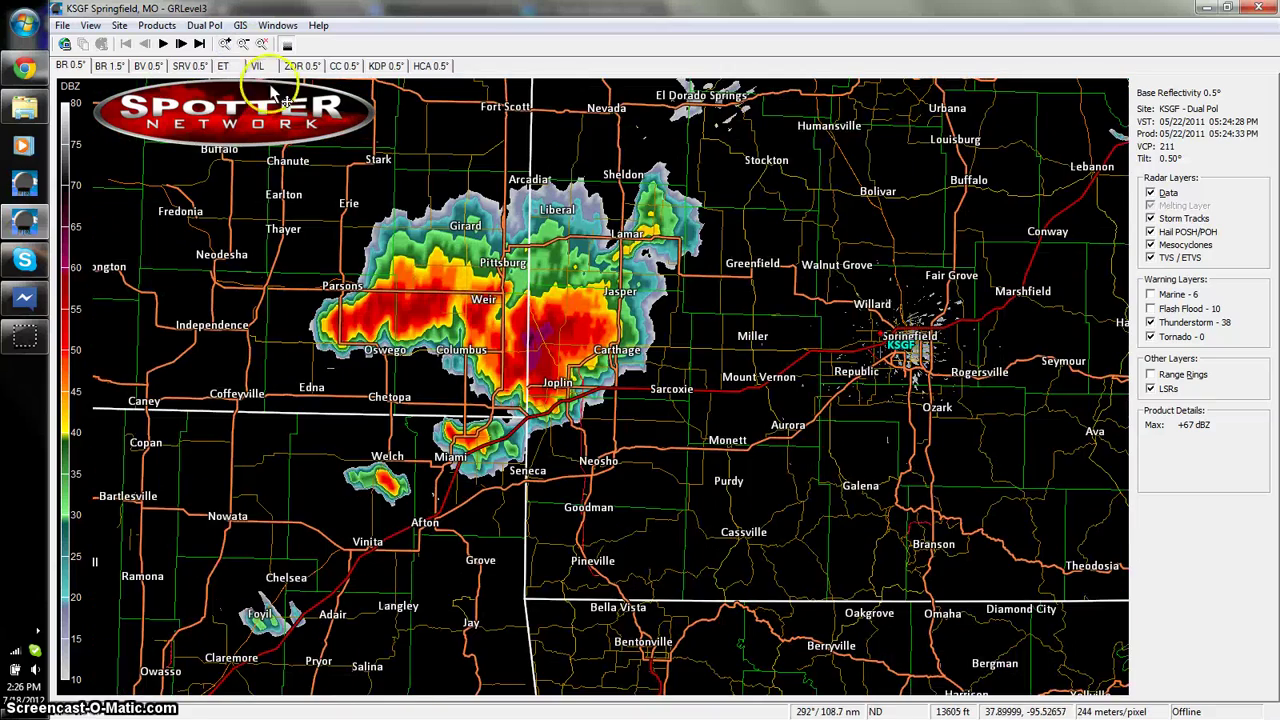
click(230, 44)
click(230, 44)
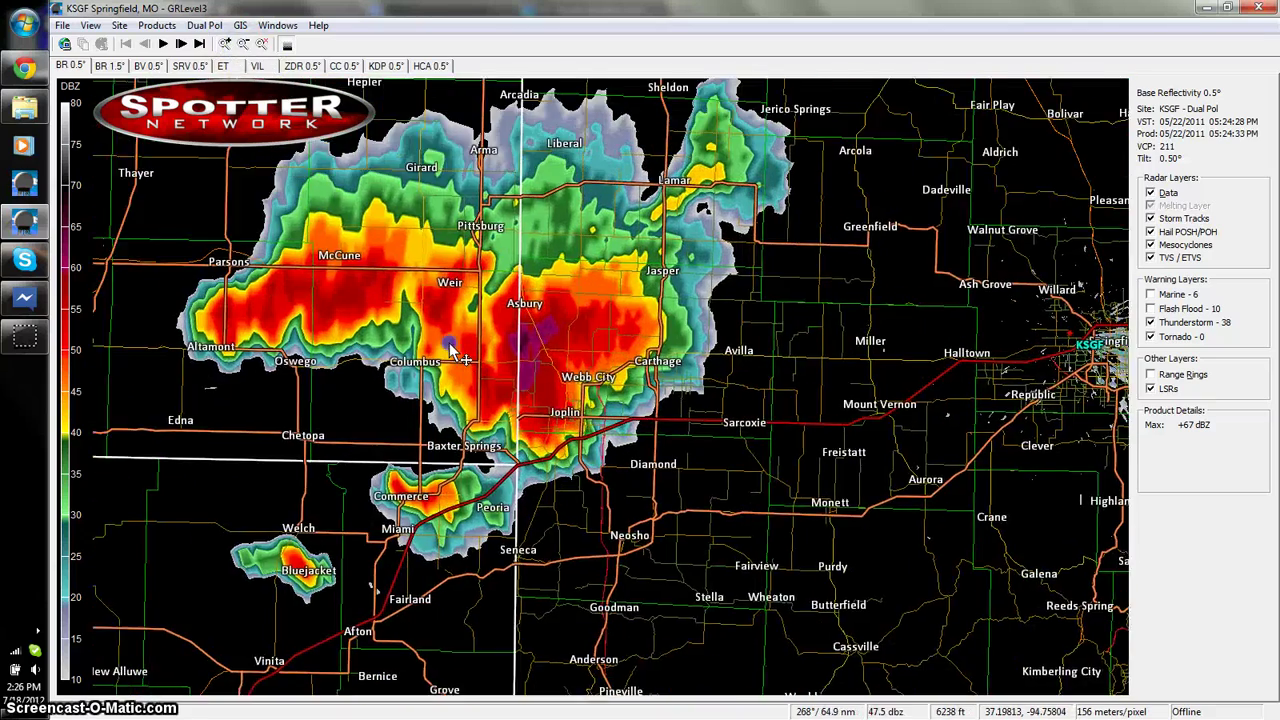
Step the radar loop forward seven scans to the 6:27 PM scan.
click(182, 44)
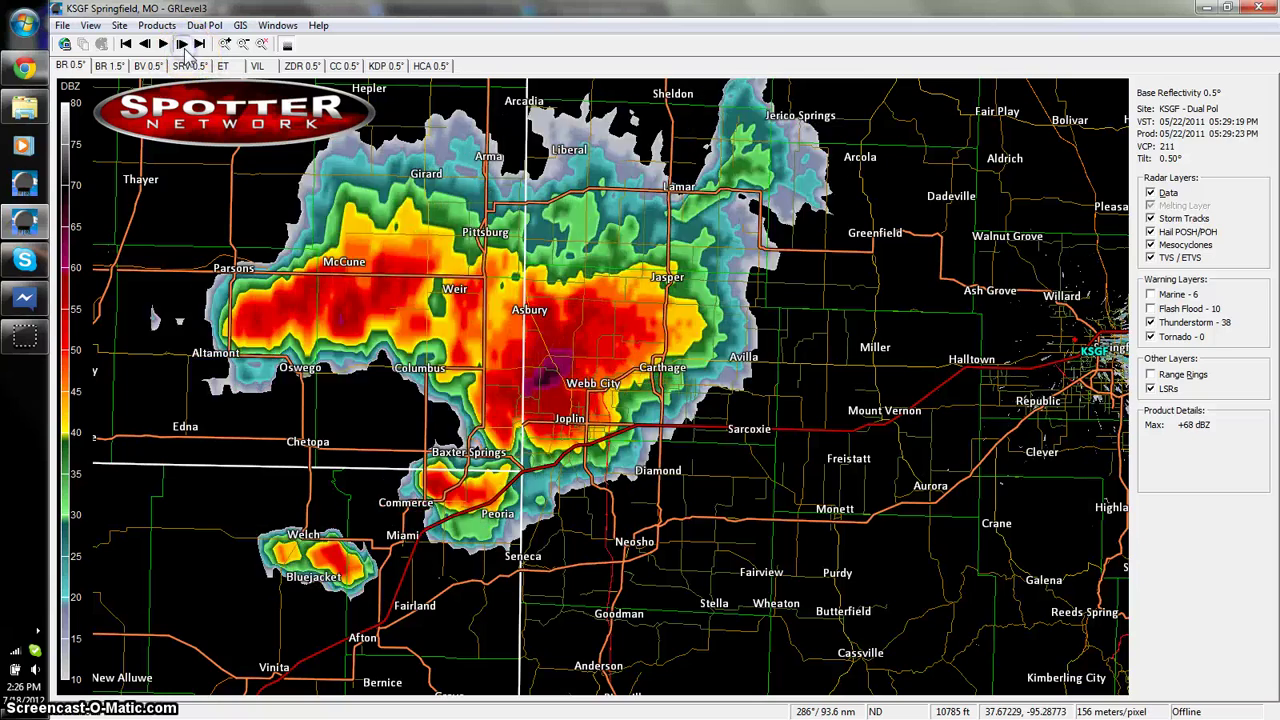
click(182, 44)
click(182, 44)
click(182, 44)
click(182, 44)
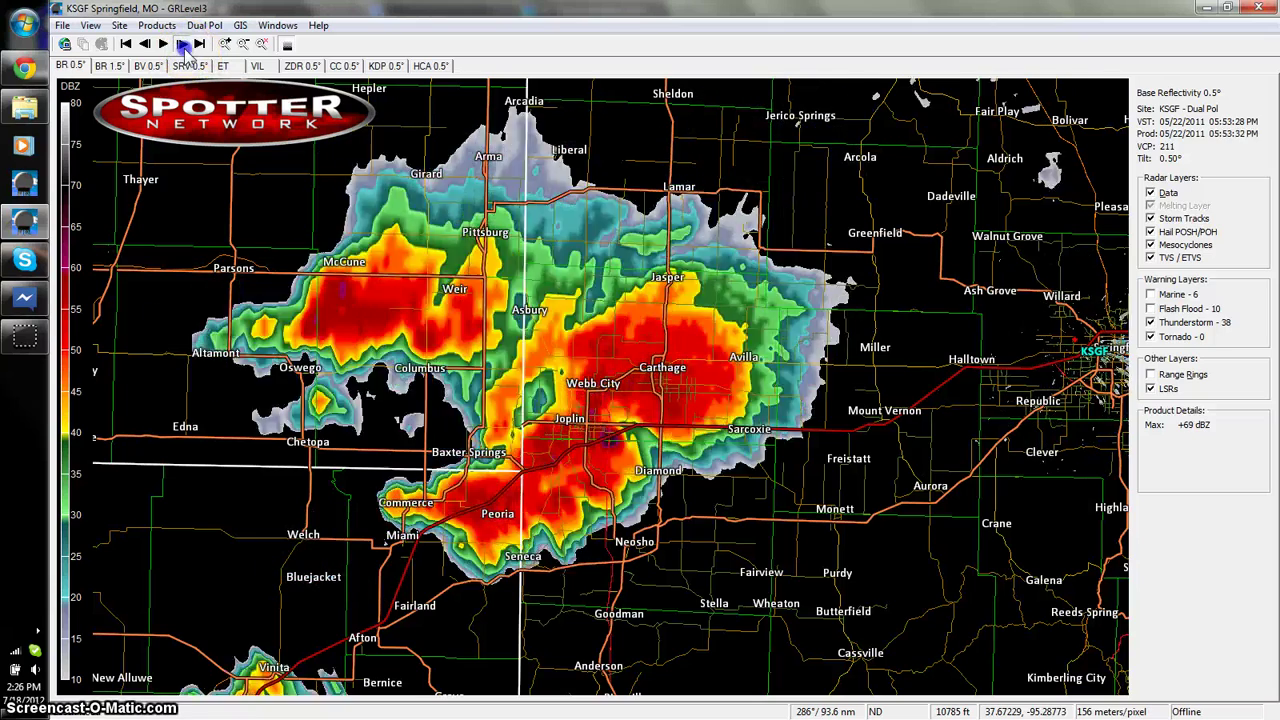
click(182, 44)
click(182, 44)
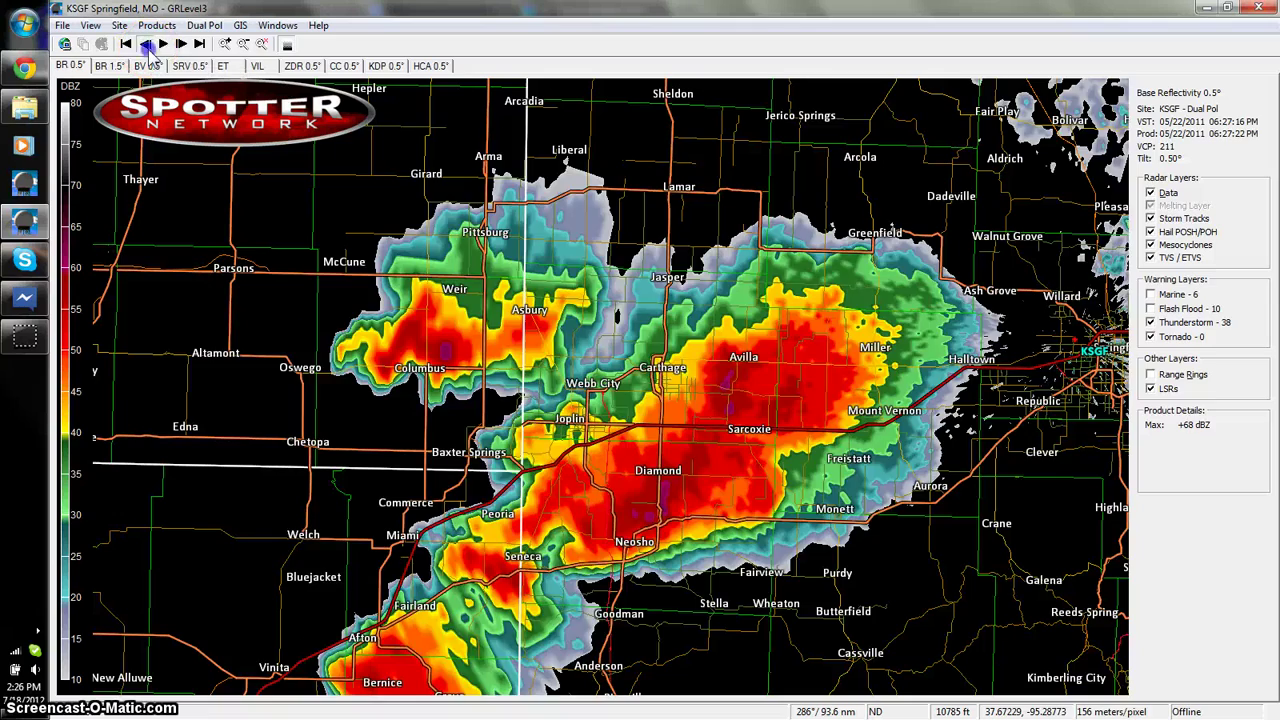
Step back to the first scan of the loop, then switch to the Joplin Archive folder.
click(145, 44)
click(145, 44)
click(145, 44)
click(145, 44)
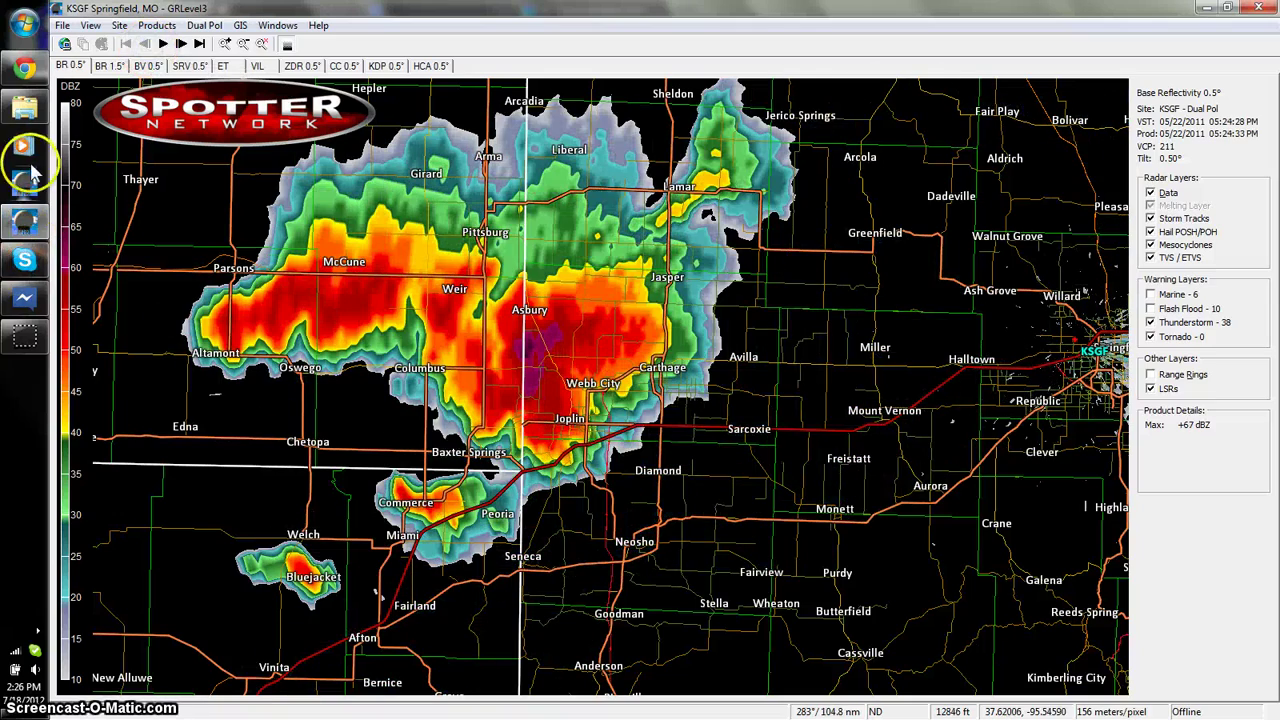
click(25, 106)
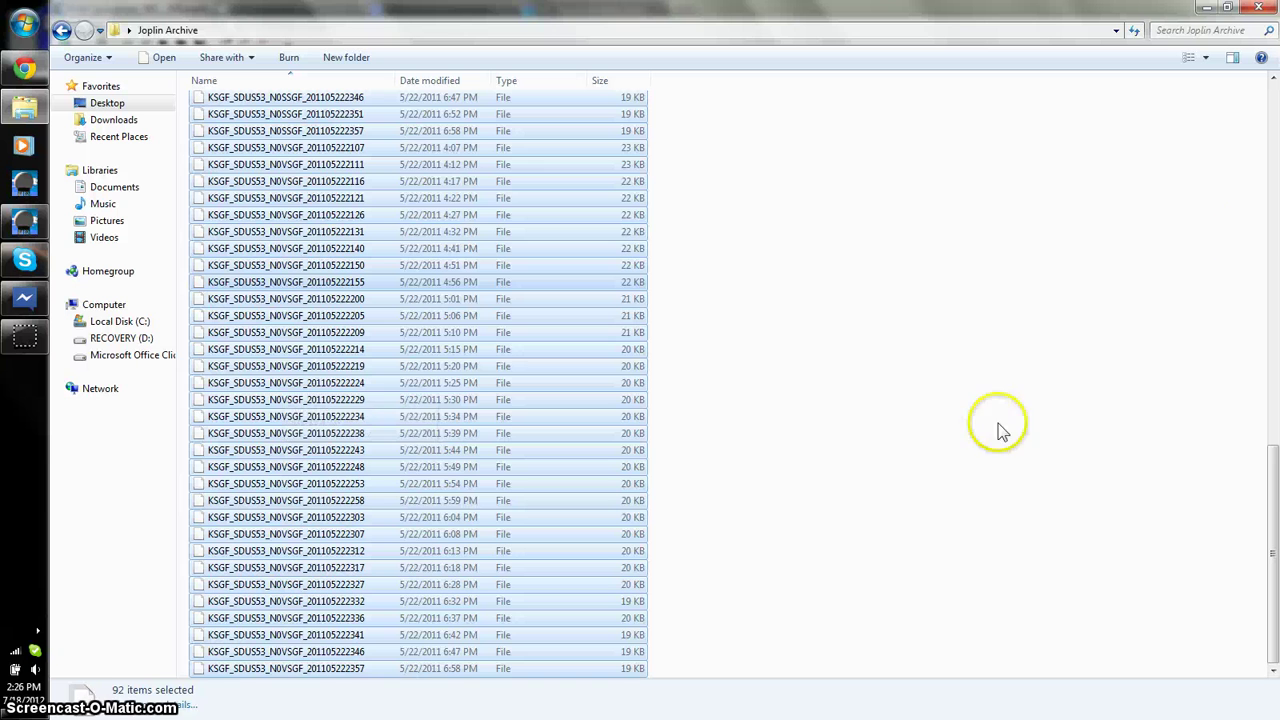
Deselect the 92 files, scroll back up the file list, and minimize Explorer.
click(1262, 487)
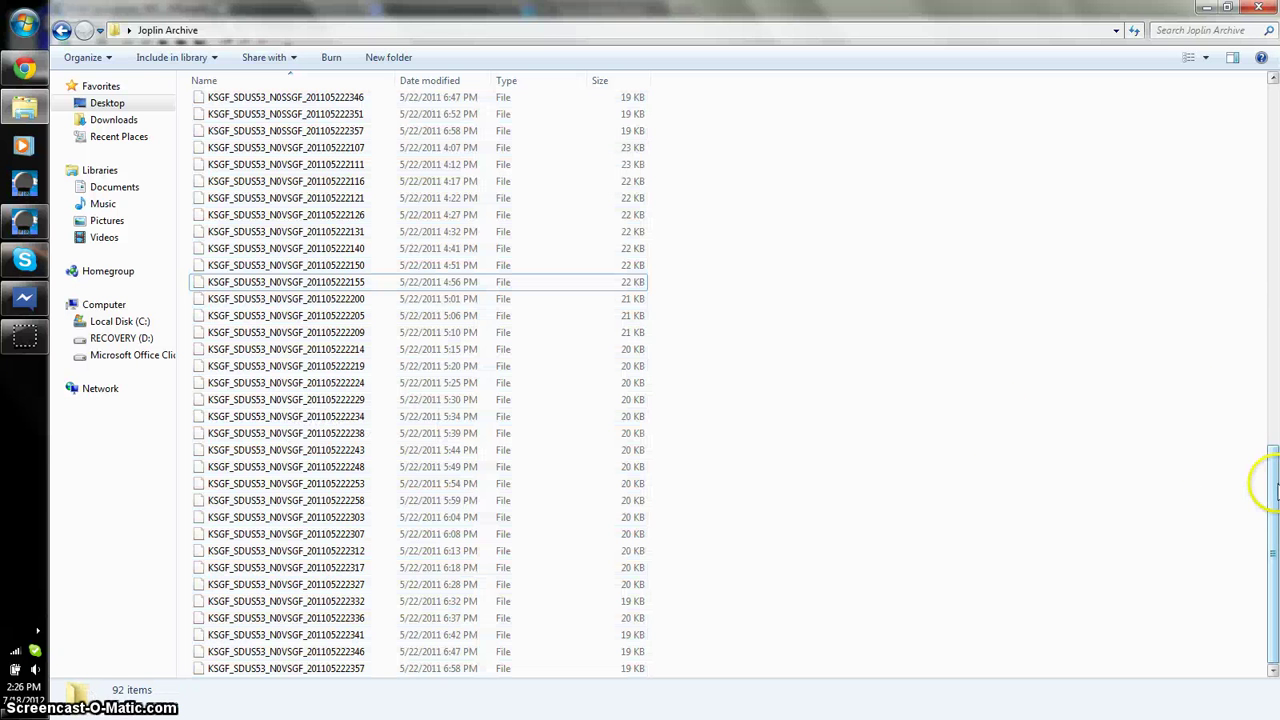
drag(1262, 487, 1266, 358)
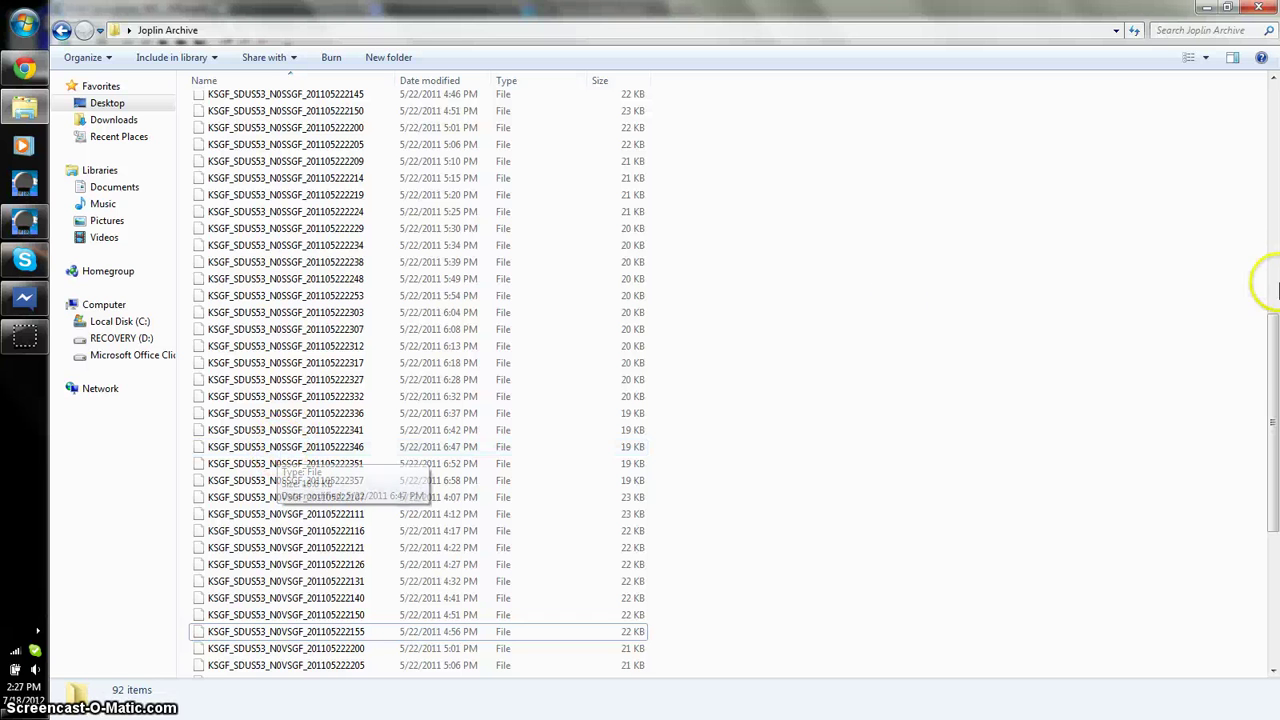
drag(1262, 334, 1270, 182)
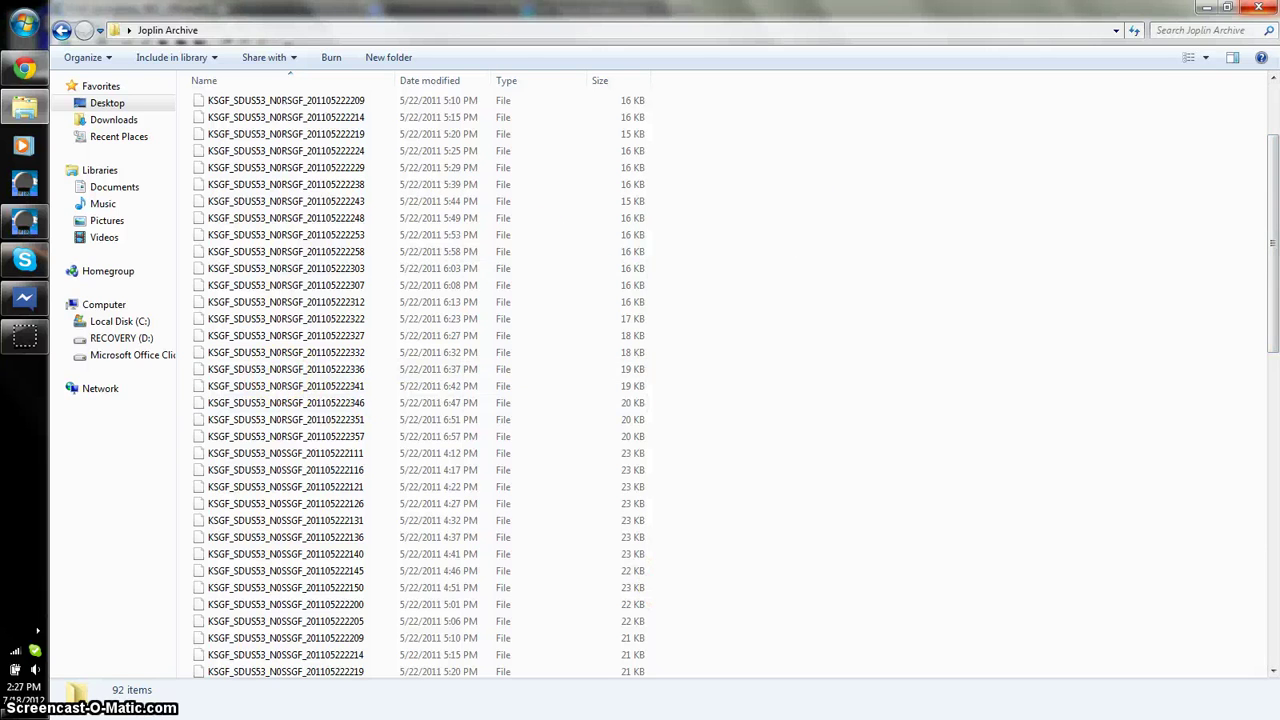
click(1258, 7)
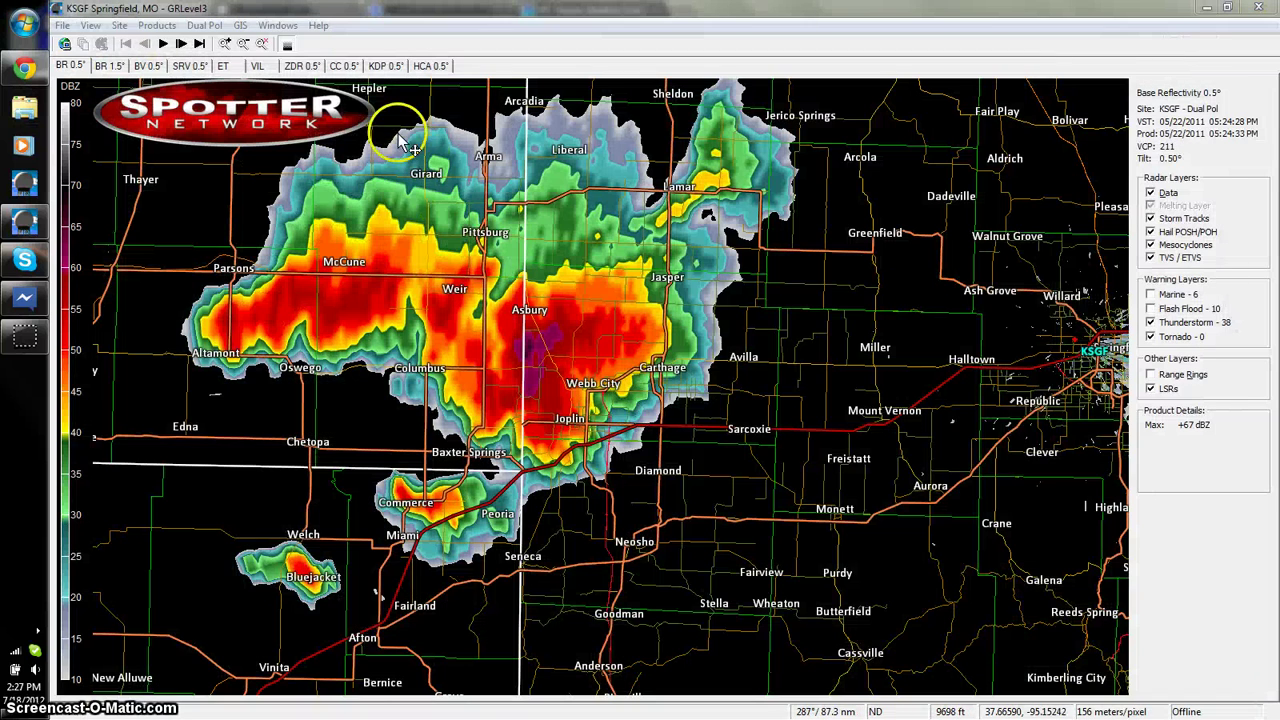
Cycle through BR 1.5°, BV 0.5°, SRV 0.5° and back to BR 0.5°.
click(110, 65)
click(145, 65)
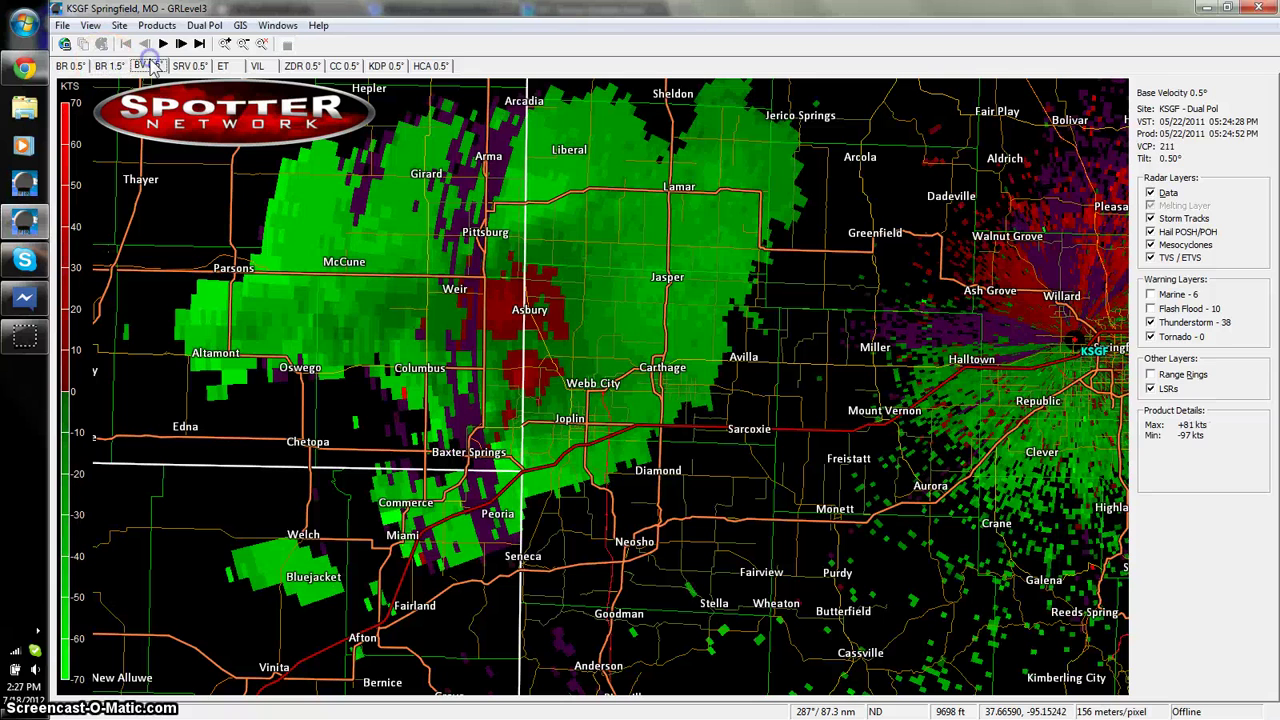
click(192, 67)
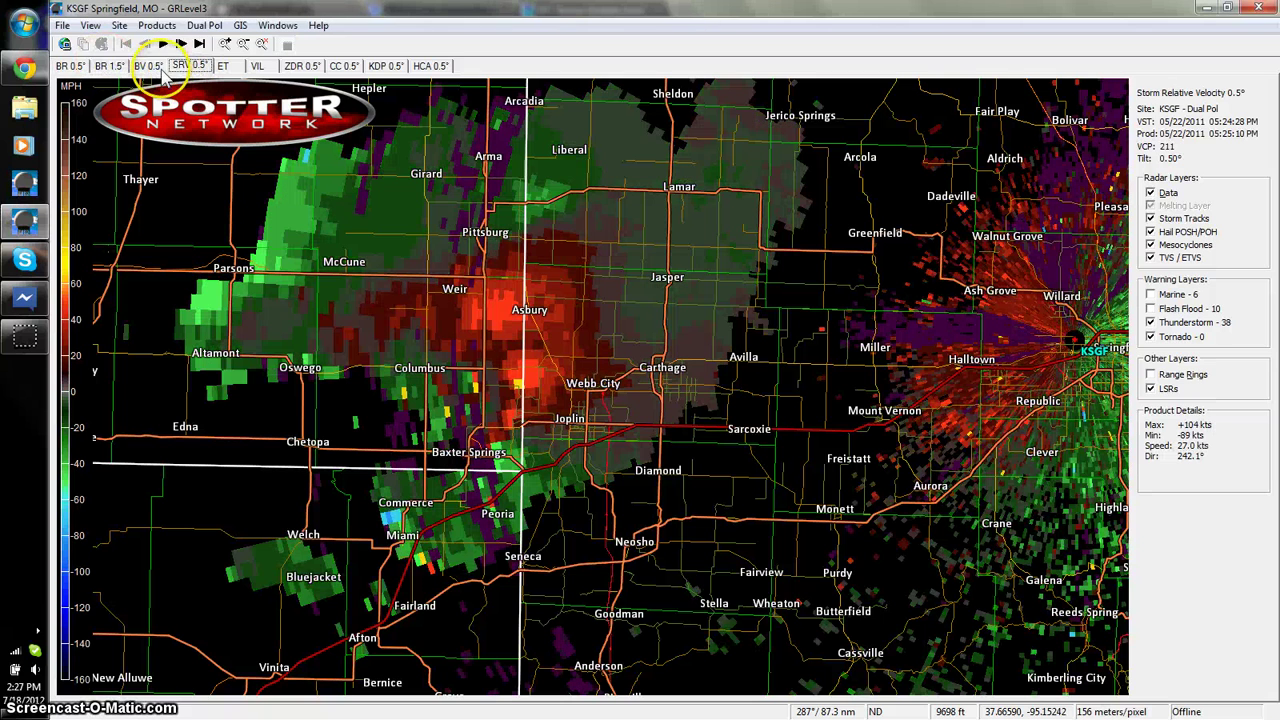
click(71, 65)
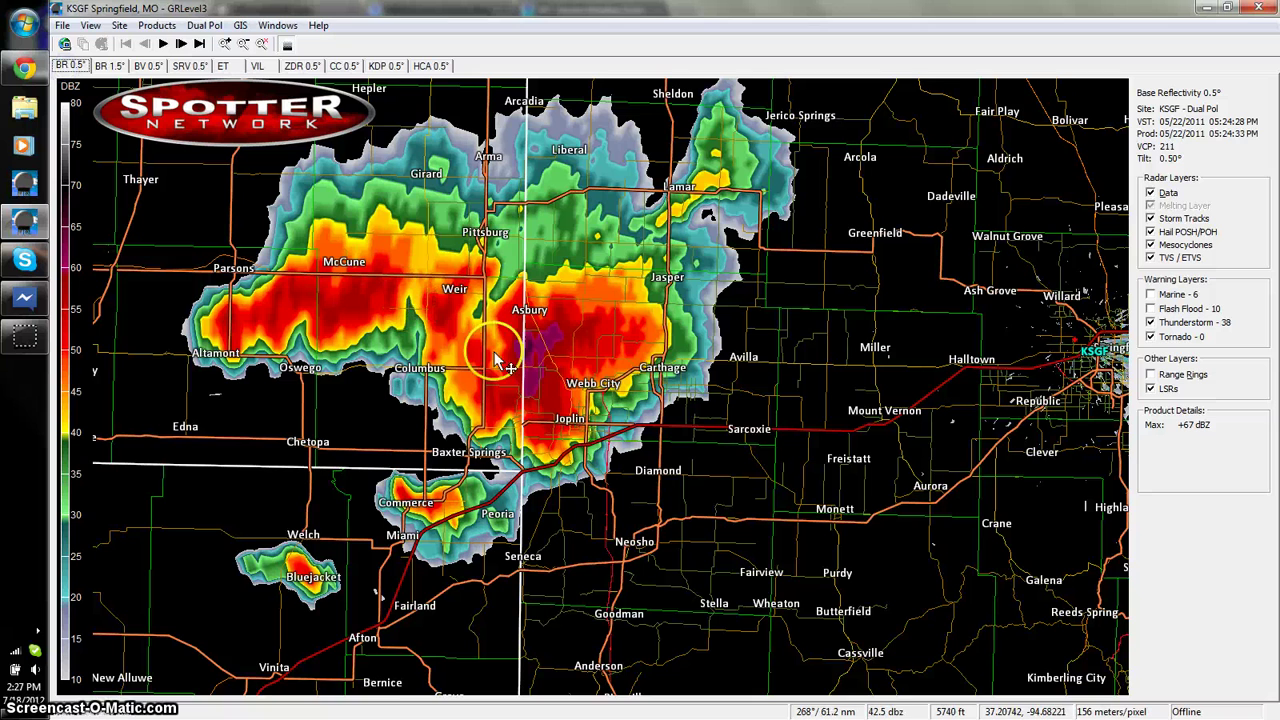
drag(494, 350, 517, 383)
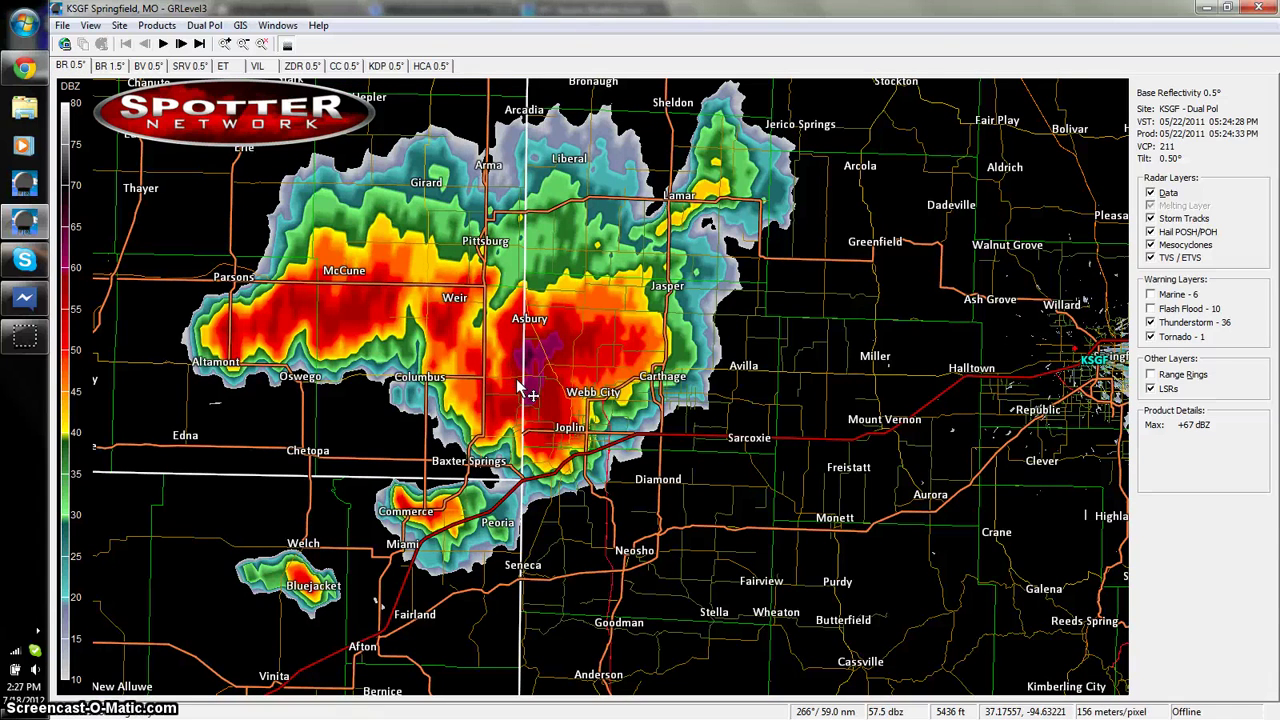
Advance past the 05:43:48 scan and zoom in three steps on Joplin's hook echo.
click(181, 45)
click(181, 45)
click(225, 46)
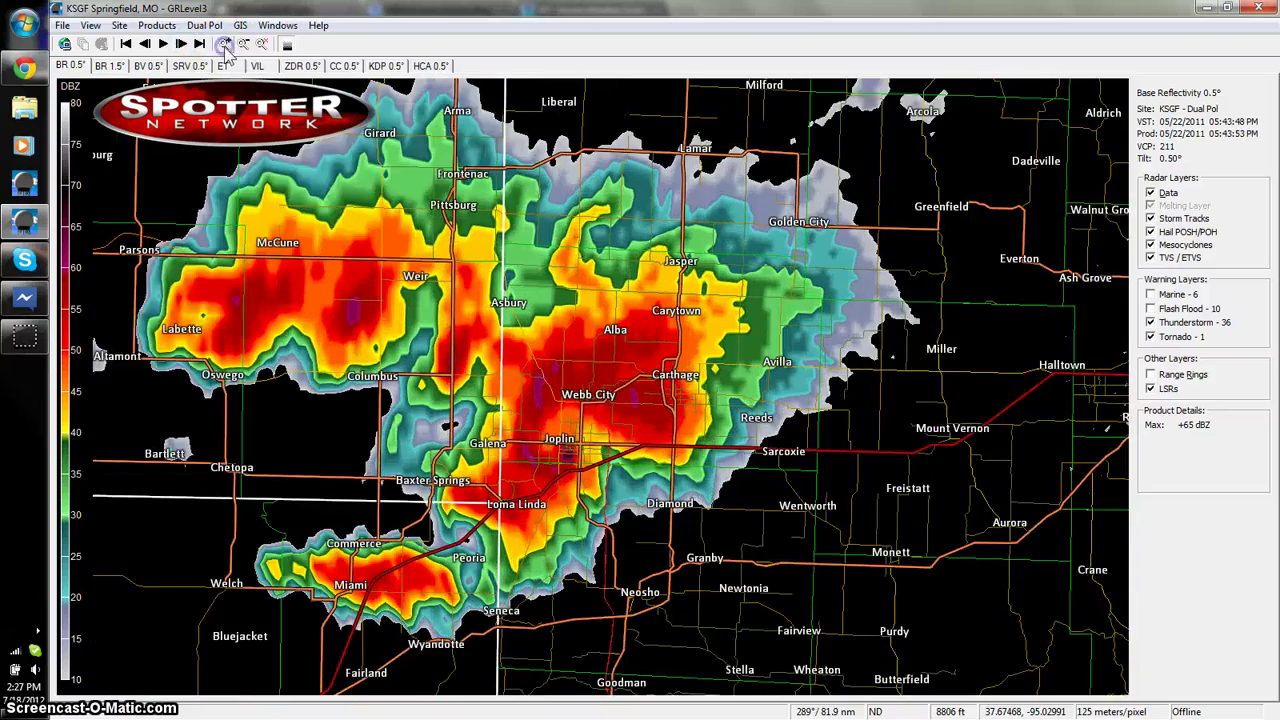
click(225, 46)
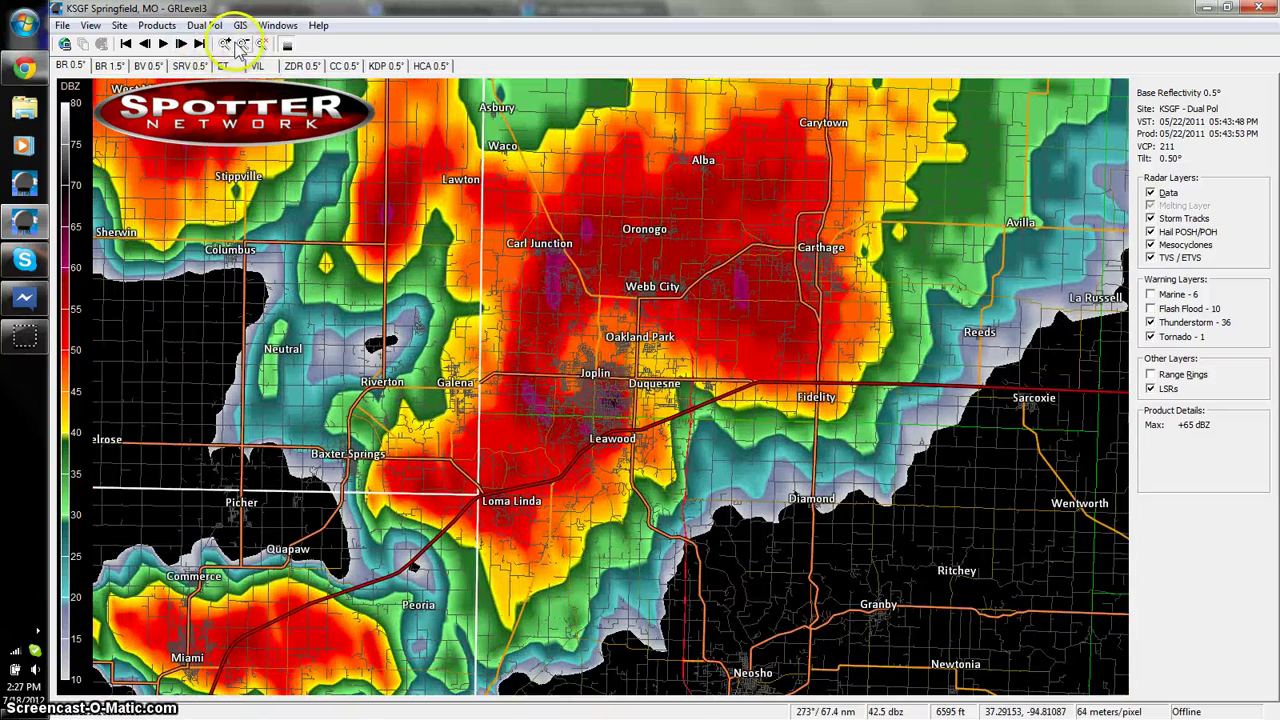
click(225, 46)
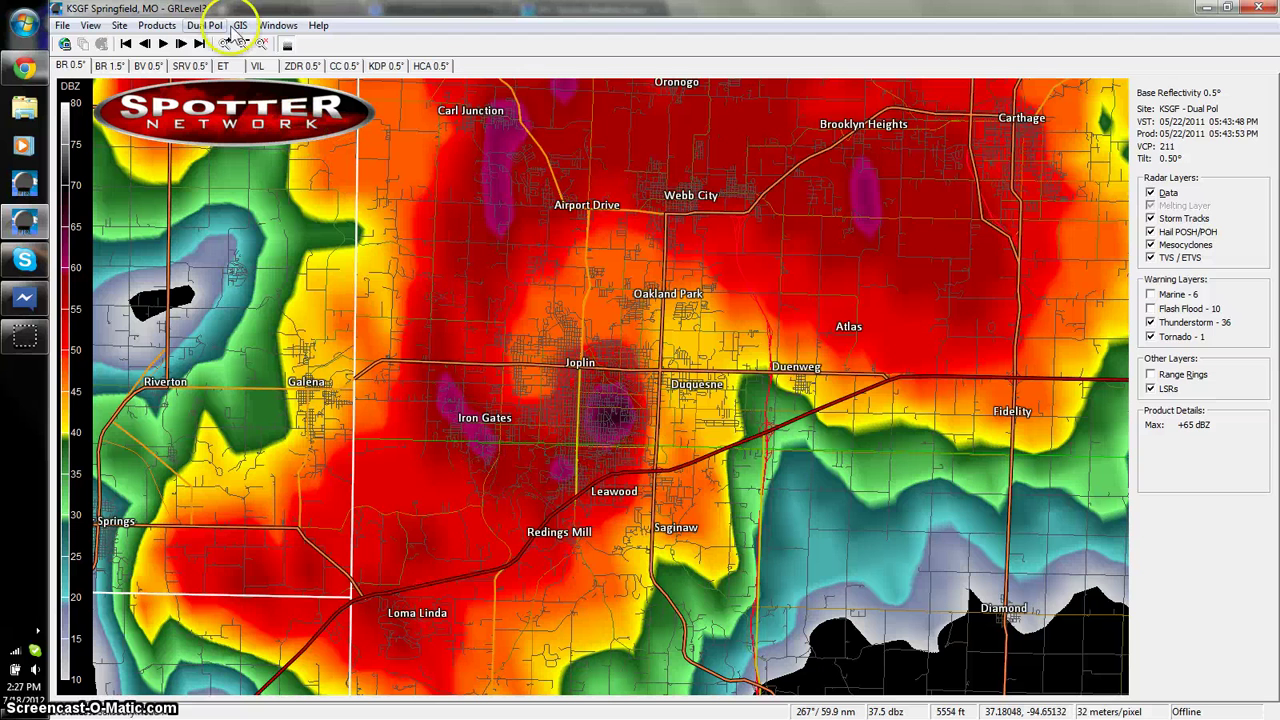
On the 05:48:38 scan, compare base and storm relative velocity, returning to BR 0.5°.
click(181, 44)
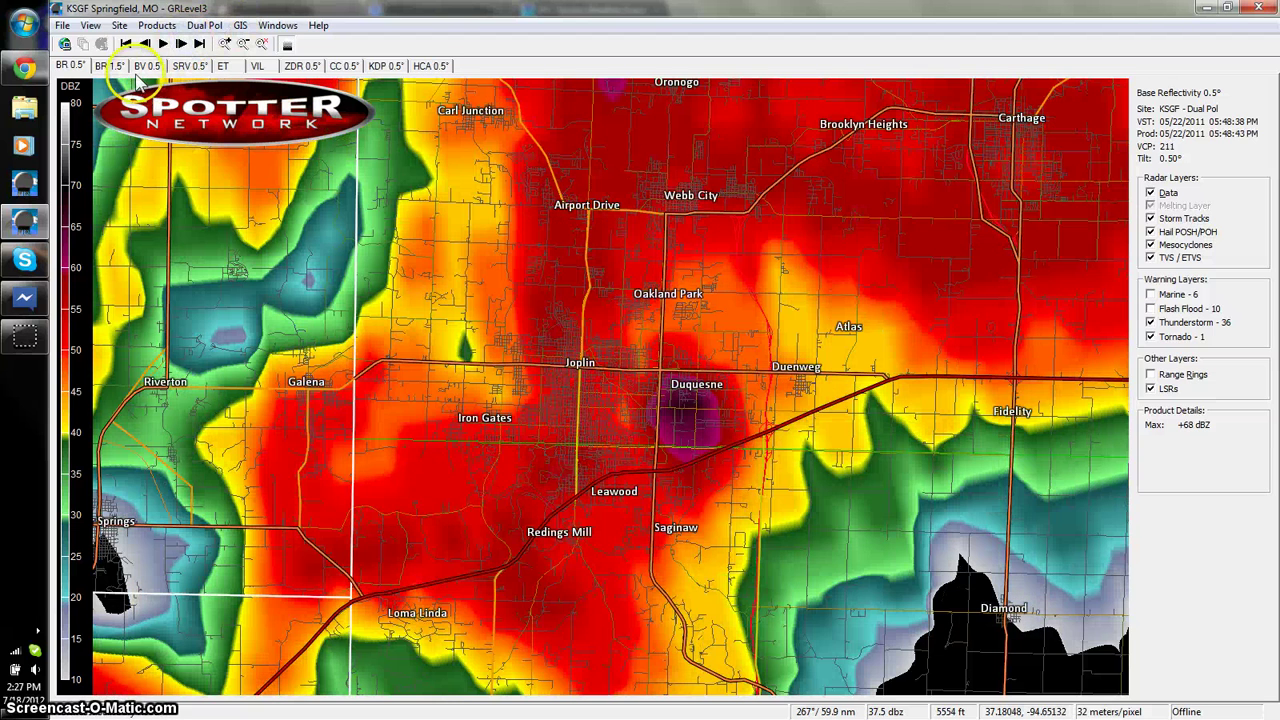
click(148, 65)
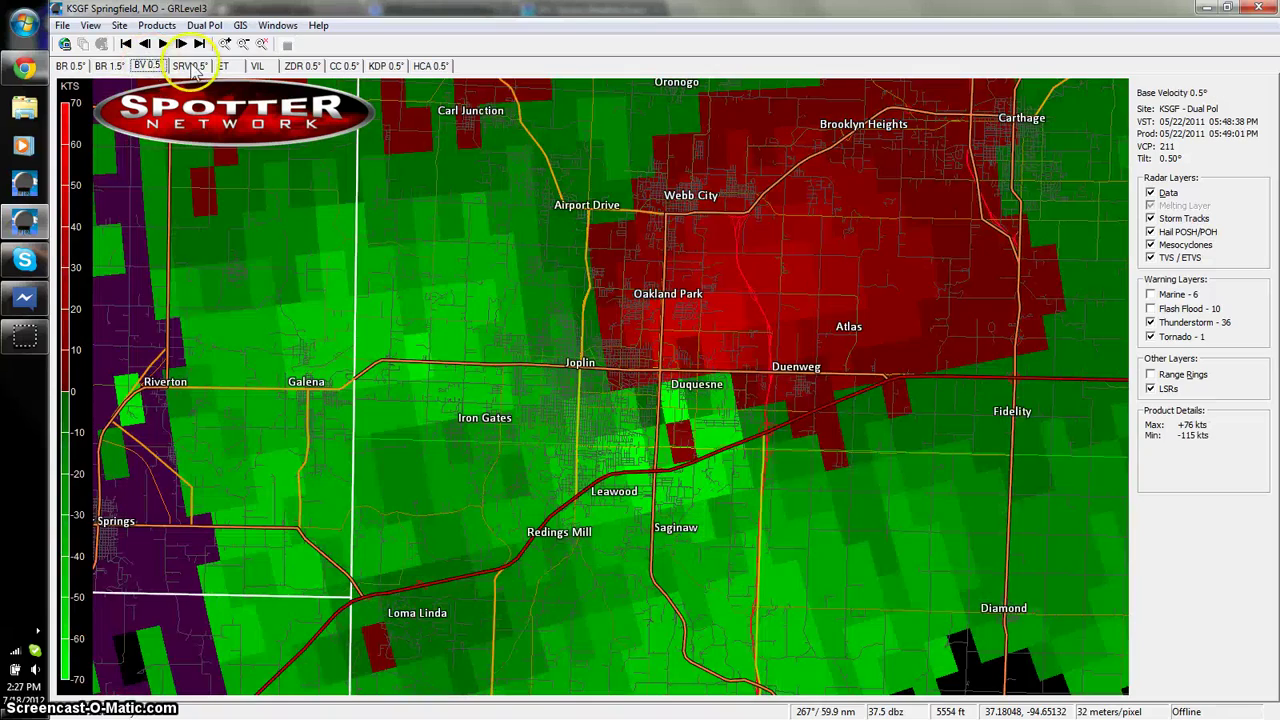
click(190, 65)
click(148, 65)
click(70, 65)
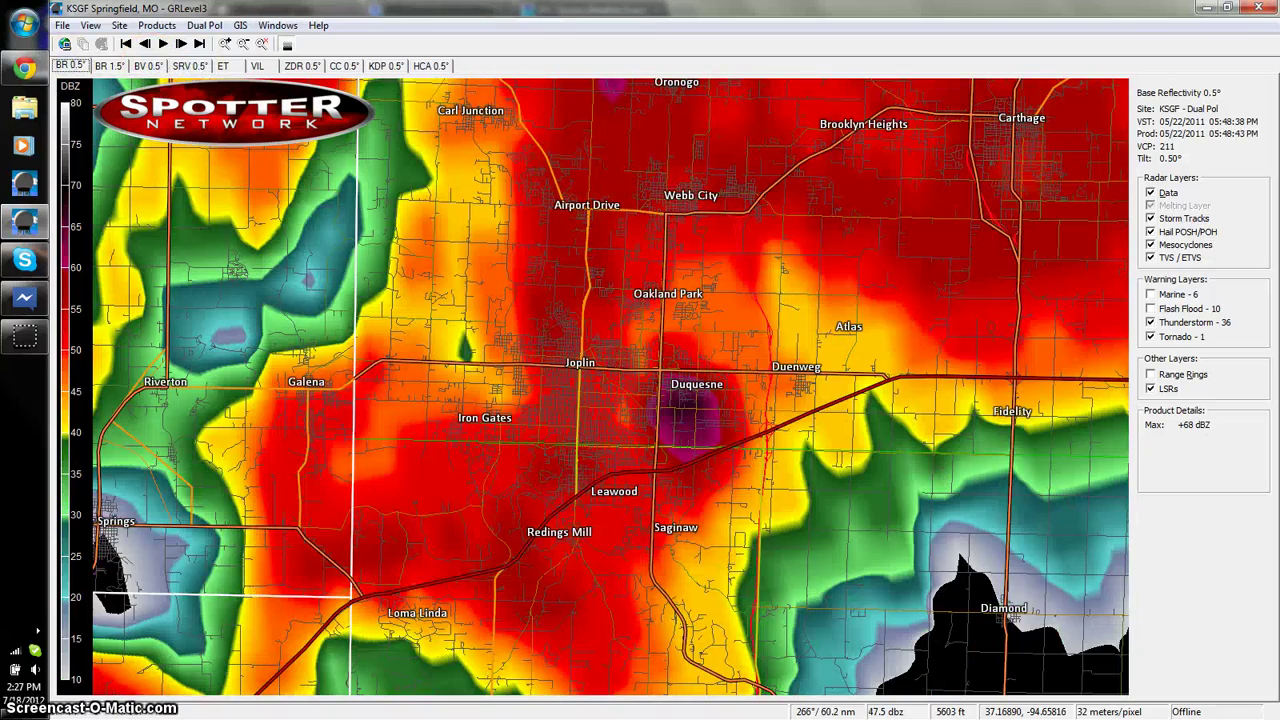
Zoom out to the regional view and recentre the storm on the map.
click(243, 44)
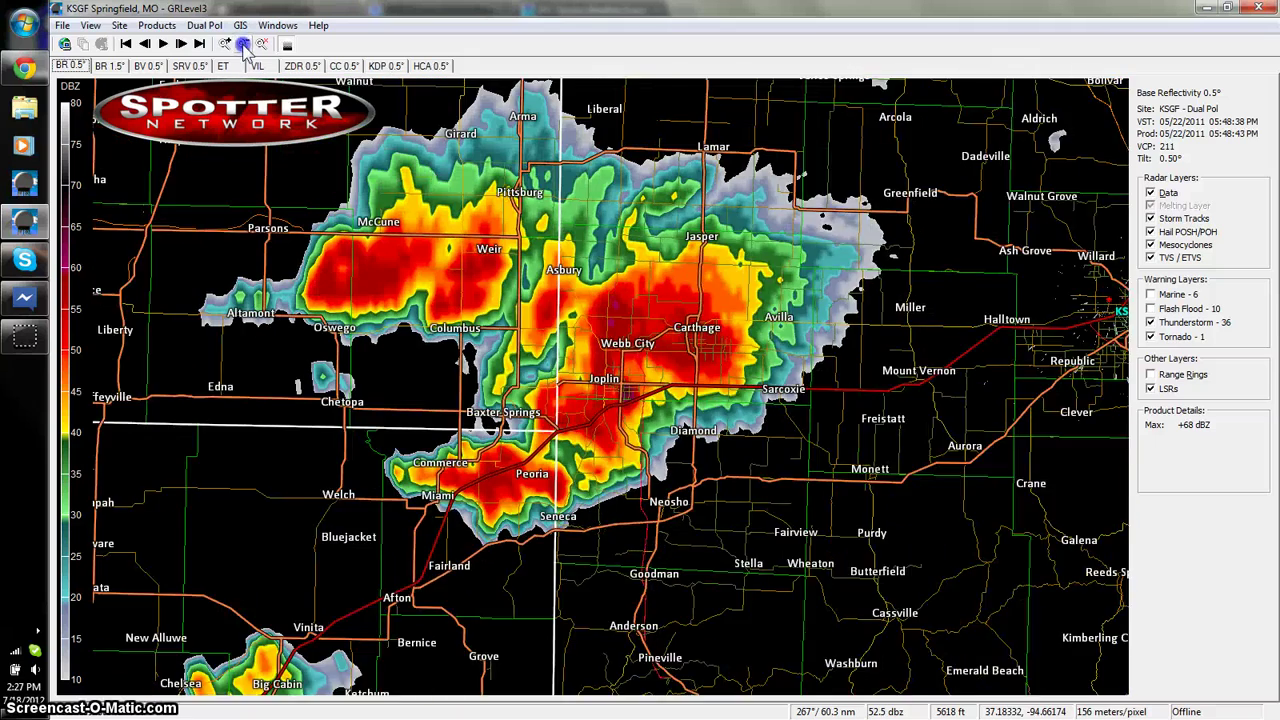
drag(512, 263, 450, 304)
click(688, 462)
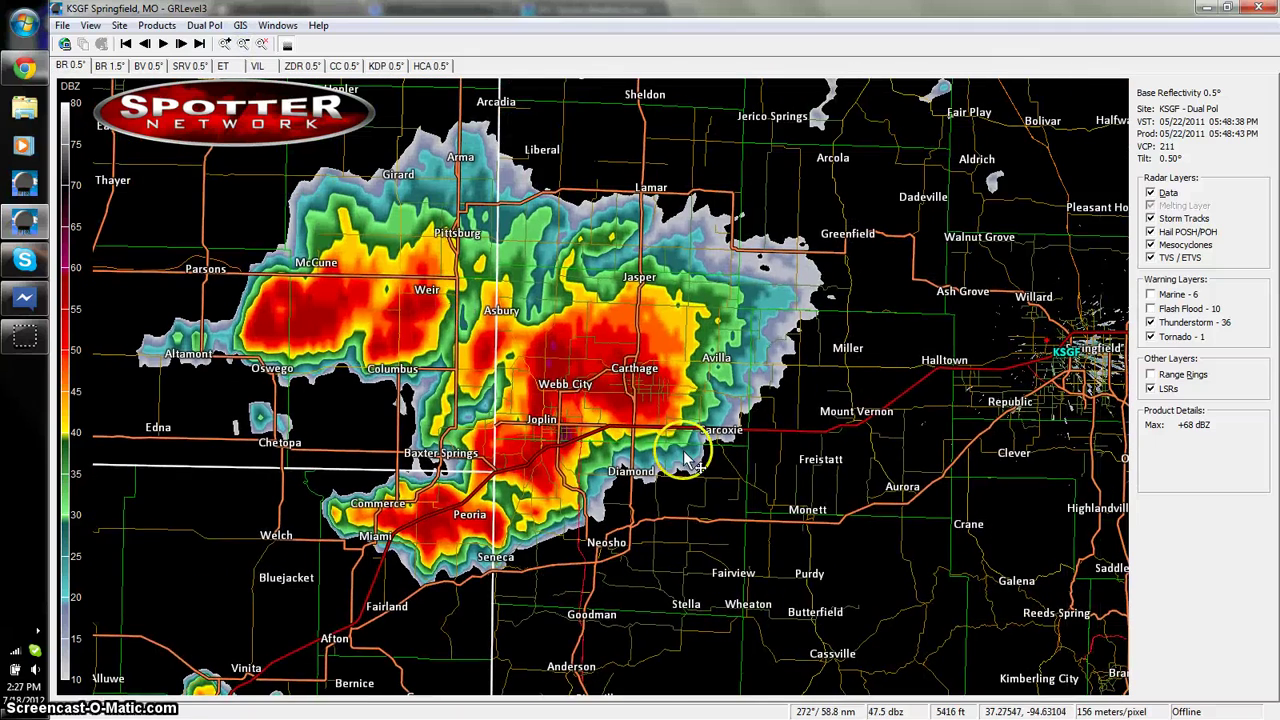
drag(688, 462, 695, 436)
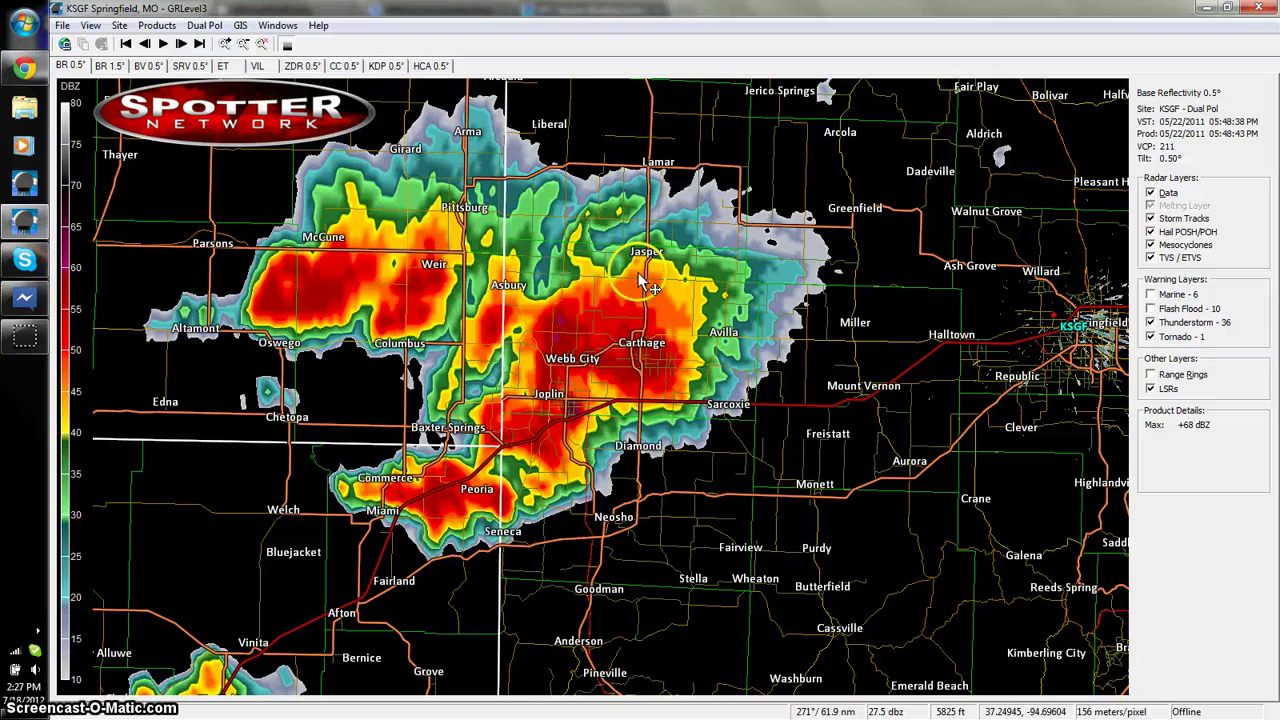
drag(589, 405, 551, 437)
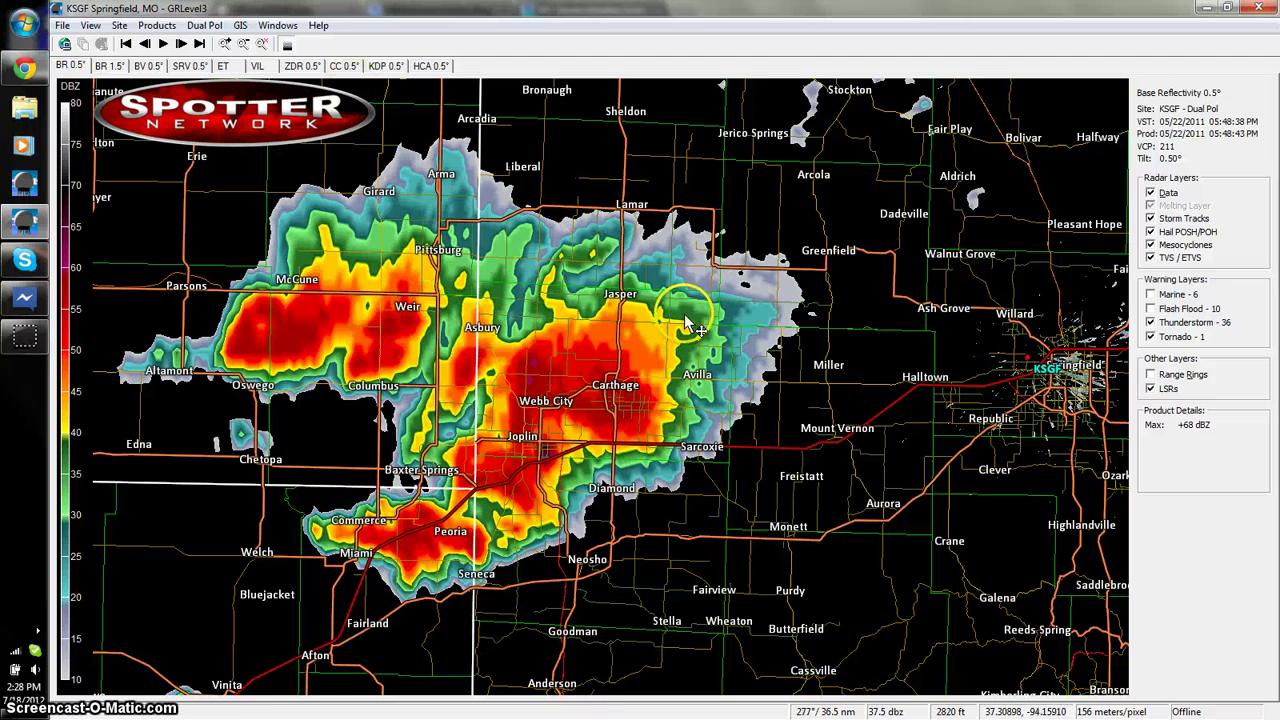
drag(747, 405, 767, 365)
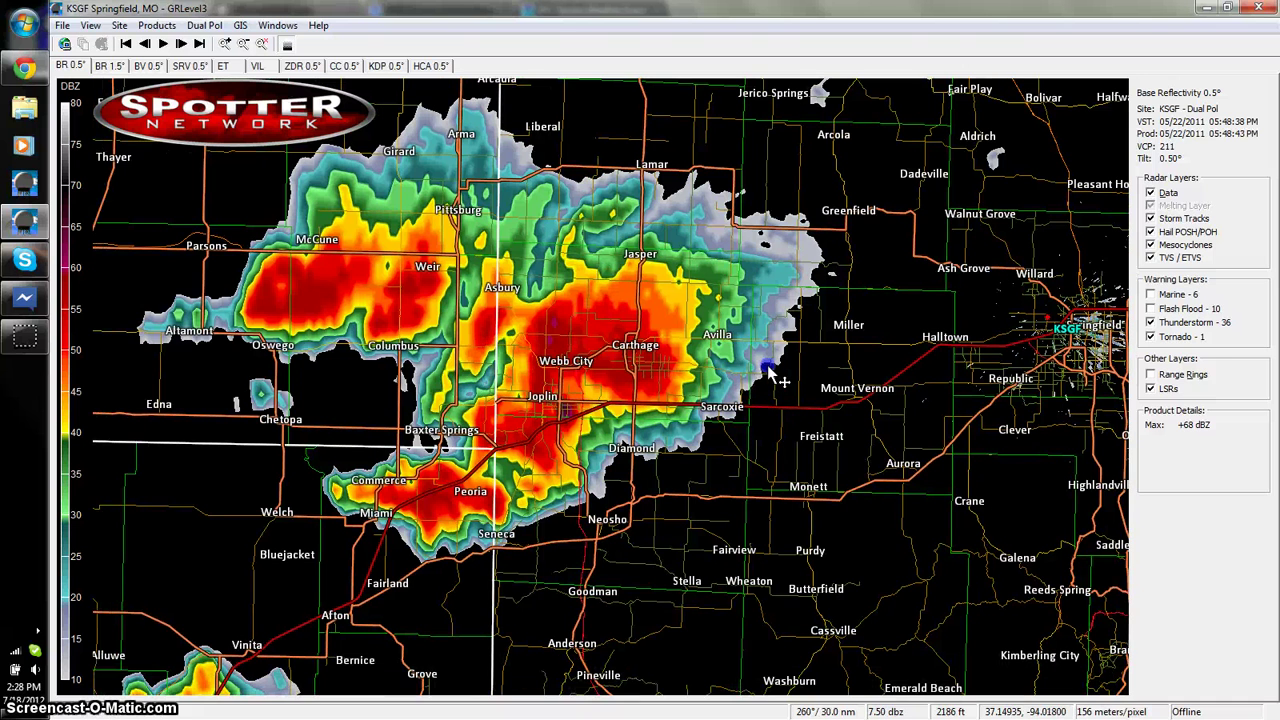